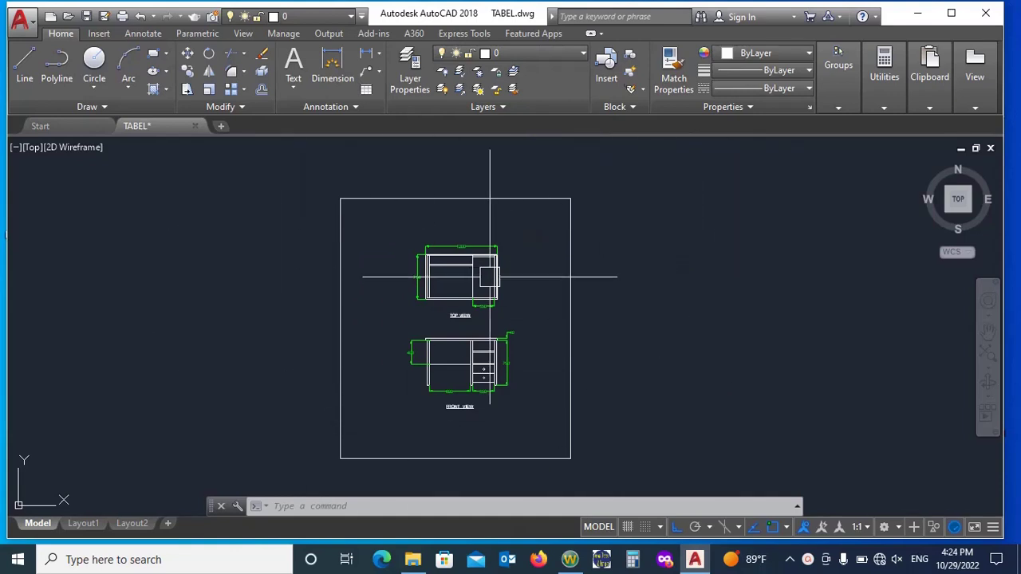
Examine the table's top and front views and their dimensions
scroll(432, 263, up, 6)
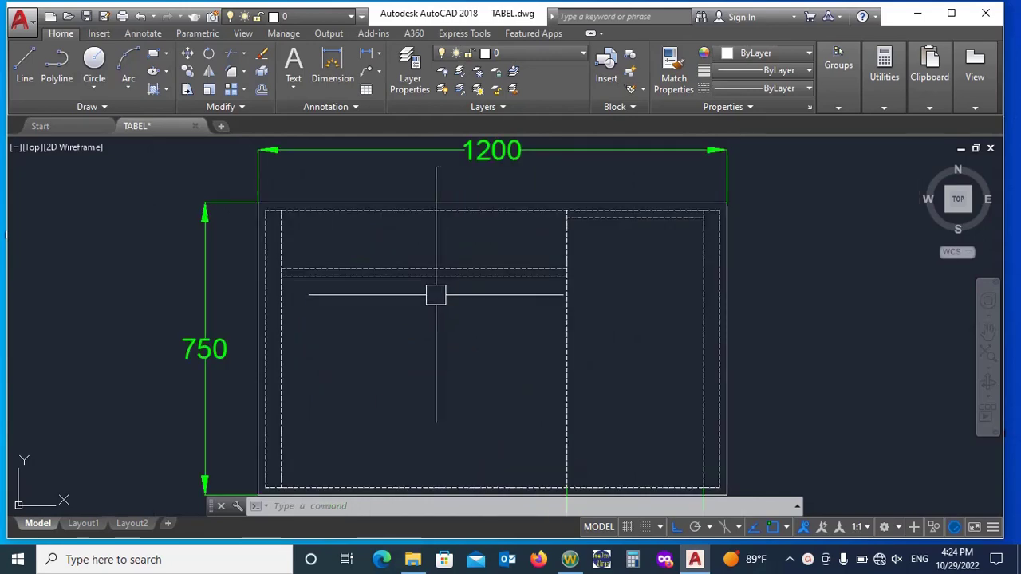
scroll(409, 299, down, 2)
scroll(401, 298, up, 2)
scroll(365, 271, down, 2)
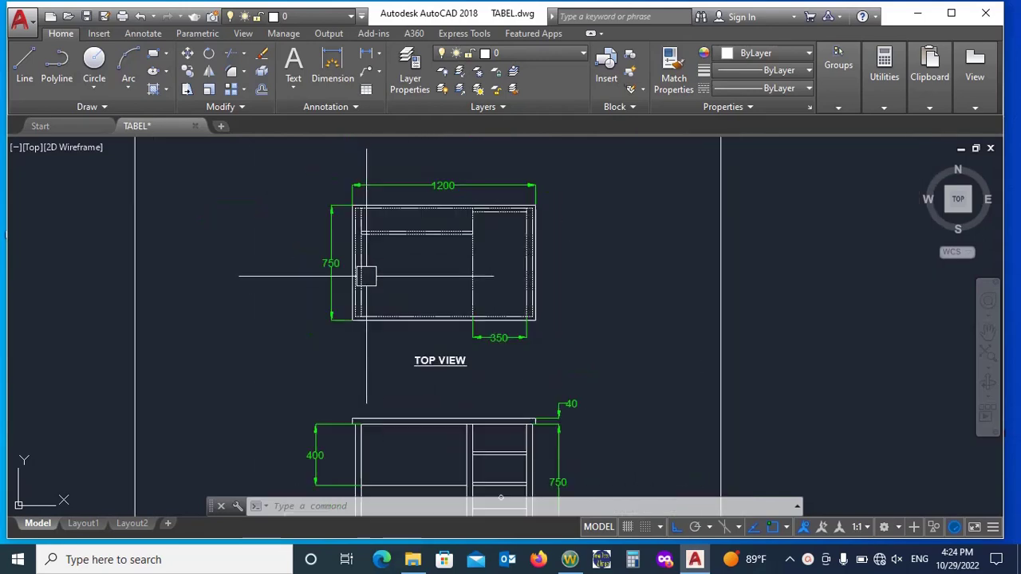
scroll(400, 245, up, 2)
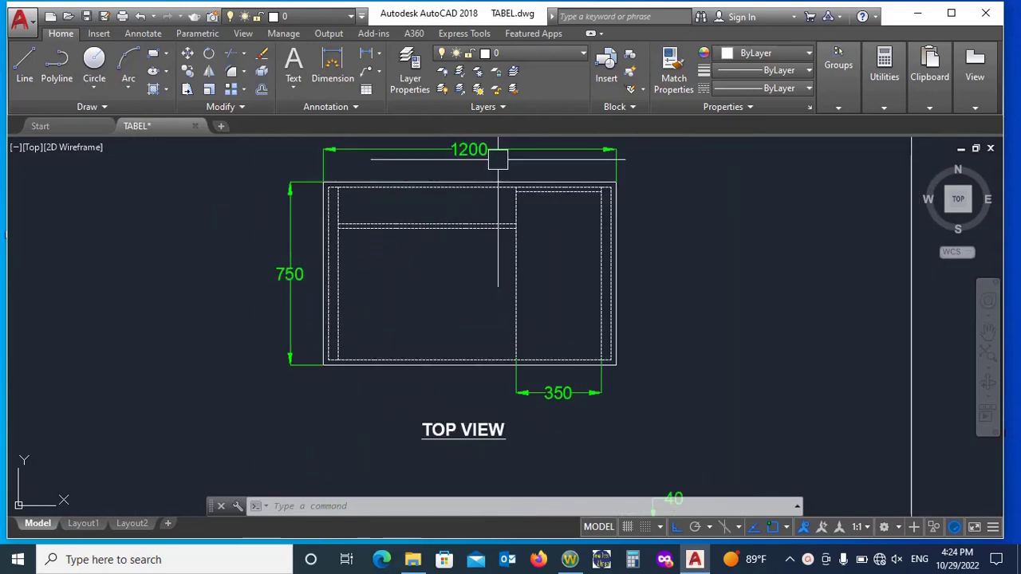
scroll(498, 159, up, 2)
scroll(504, 166, down, 5)
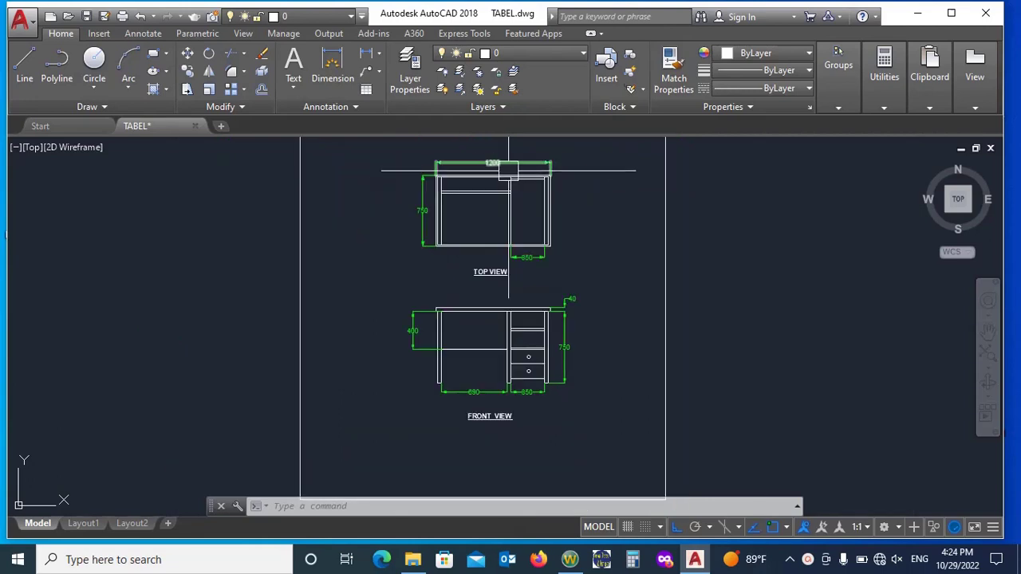
scroll(509, 319, up, 2)
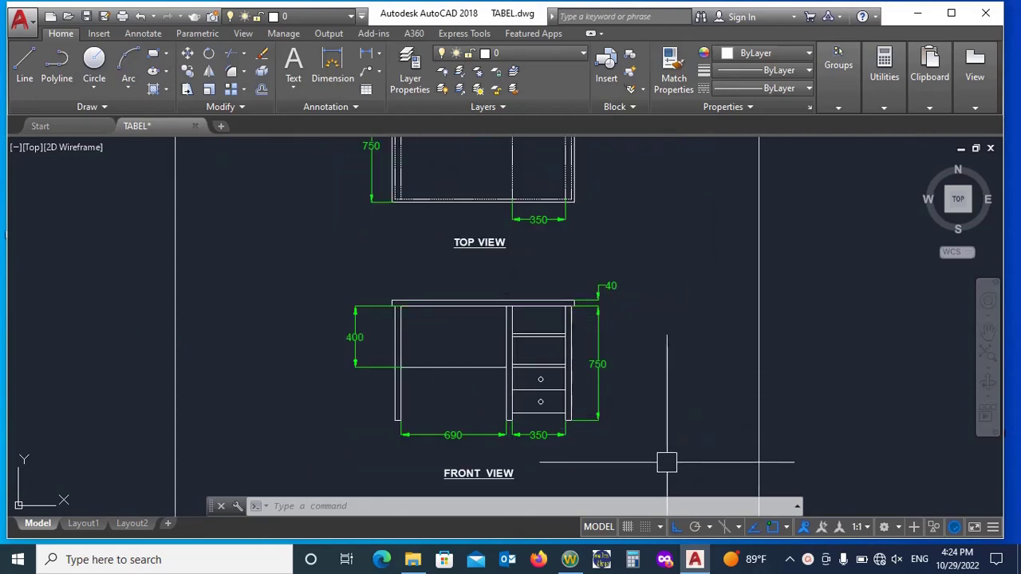
scroll(667, 463, up, 2)
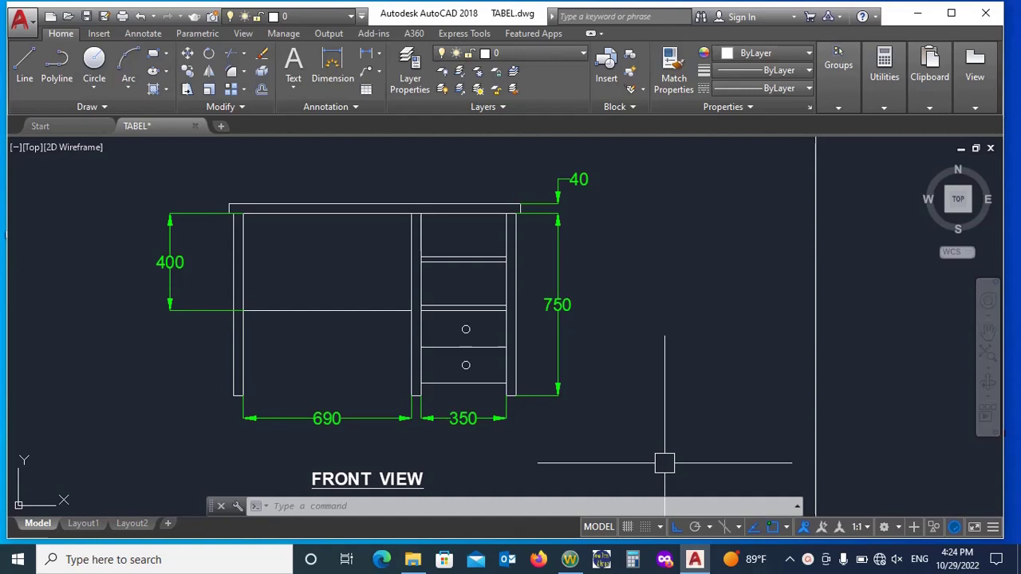
scroll(662, 460, down, 2)
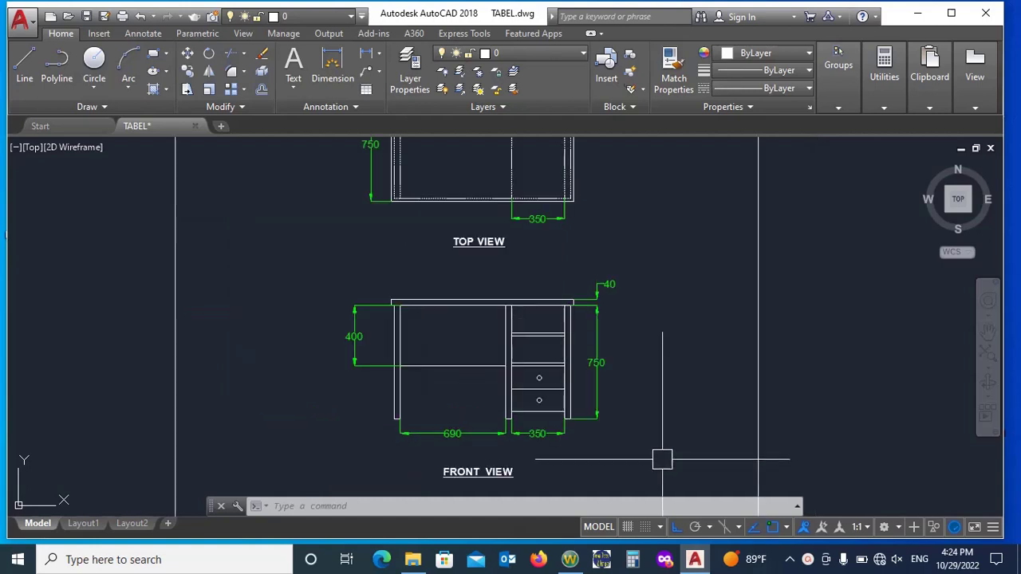
middle_drag(386, 140, 407, 262)
scroll(406, 251, up, 2)
scroll(408, 177, up, 2)
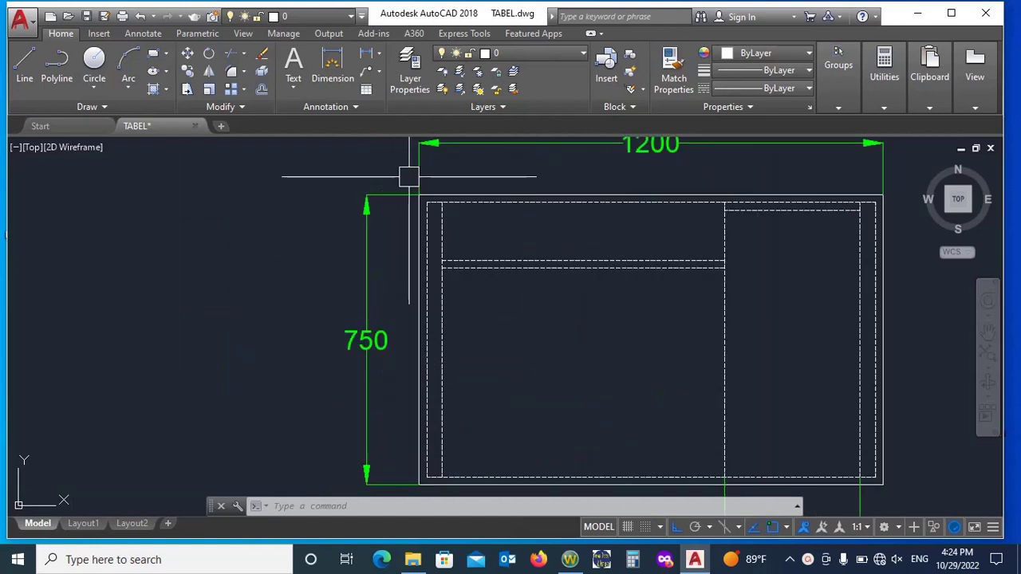
click(391, 166)
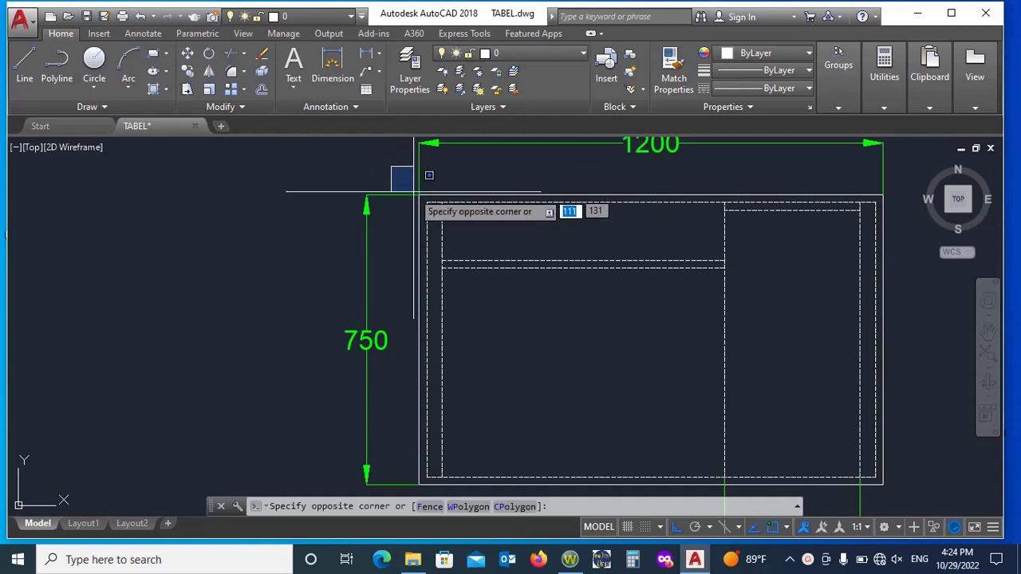
scroll(497, 283, down, 4)
click(397, 208)
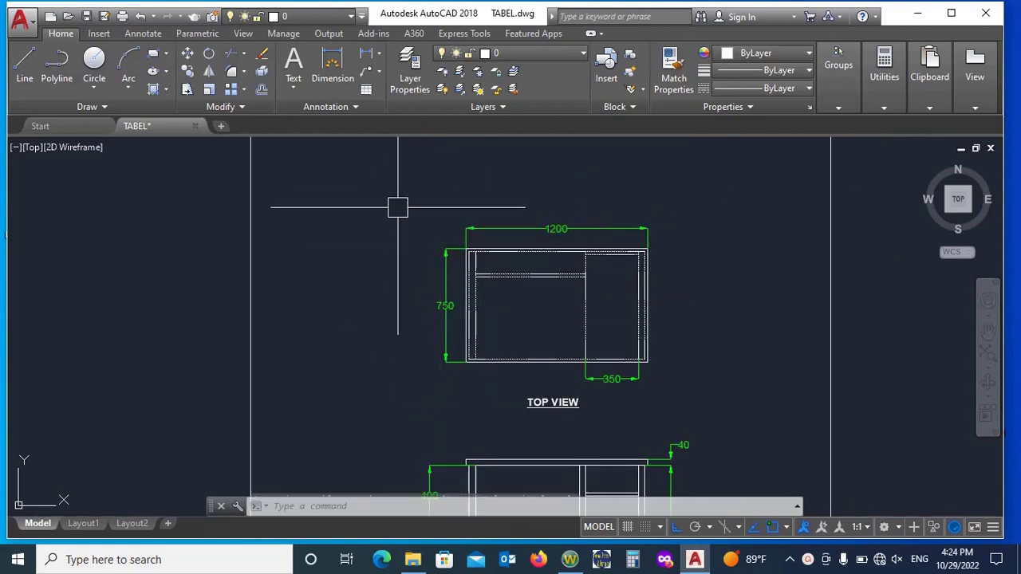
Copy the dimensioned top view, without its title, horizontally to the empty area well to the right of the drawing frame
click(383, 186)
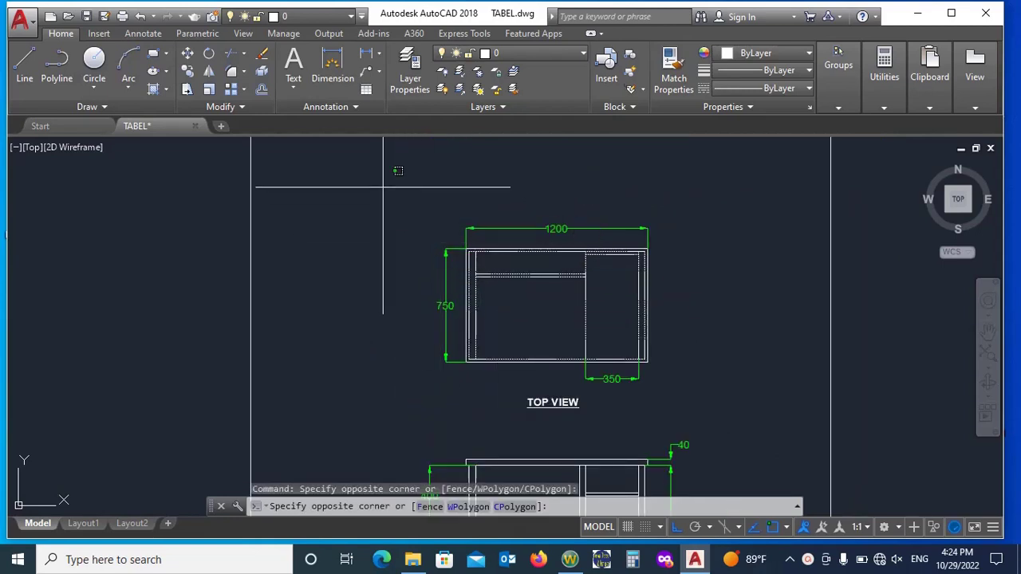
click(698, 374)
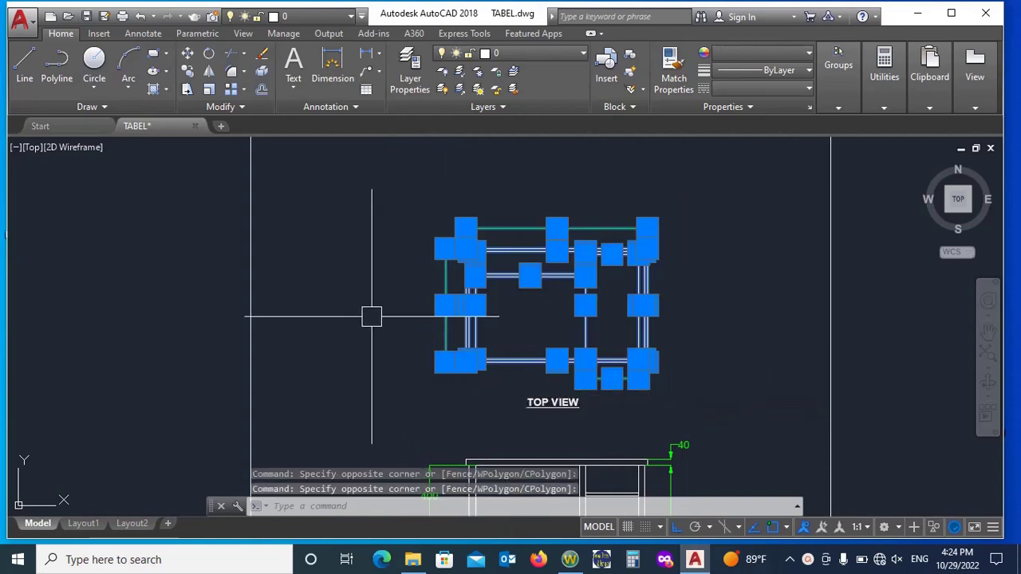
text(CO)
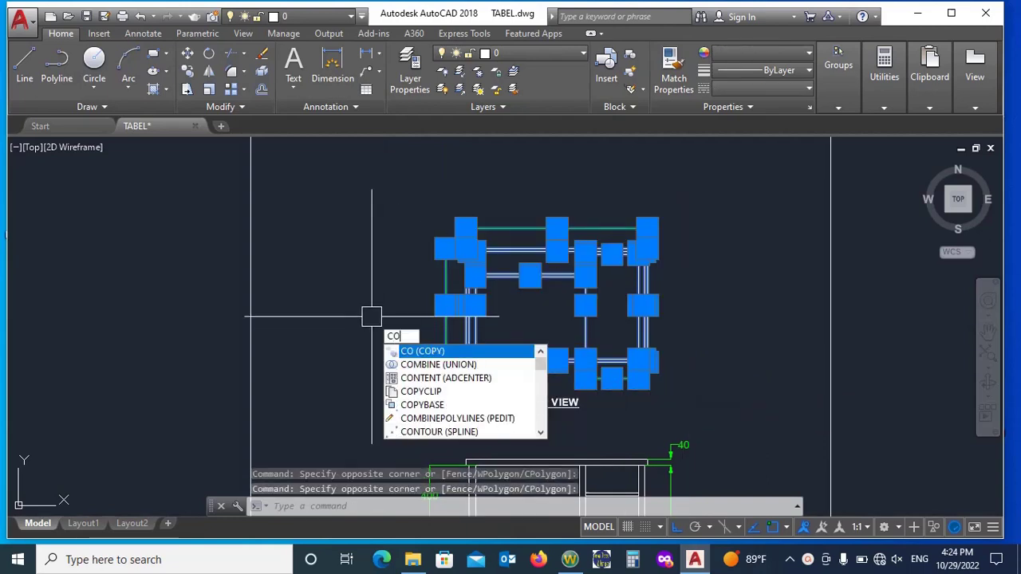
key(Return)
scroll(224, 284, down, 10)
click(377, 226)
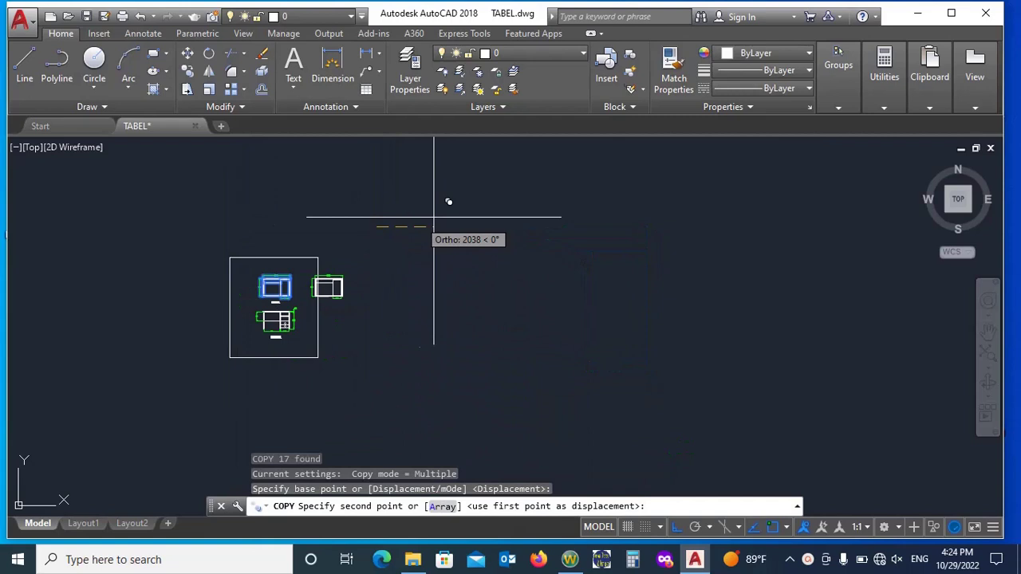
click(667, 237)
key(Escape)
scroll(547, 280, up, 4)
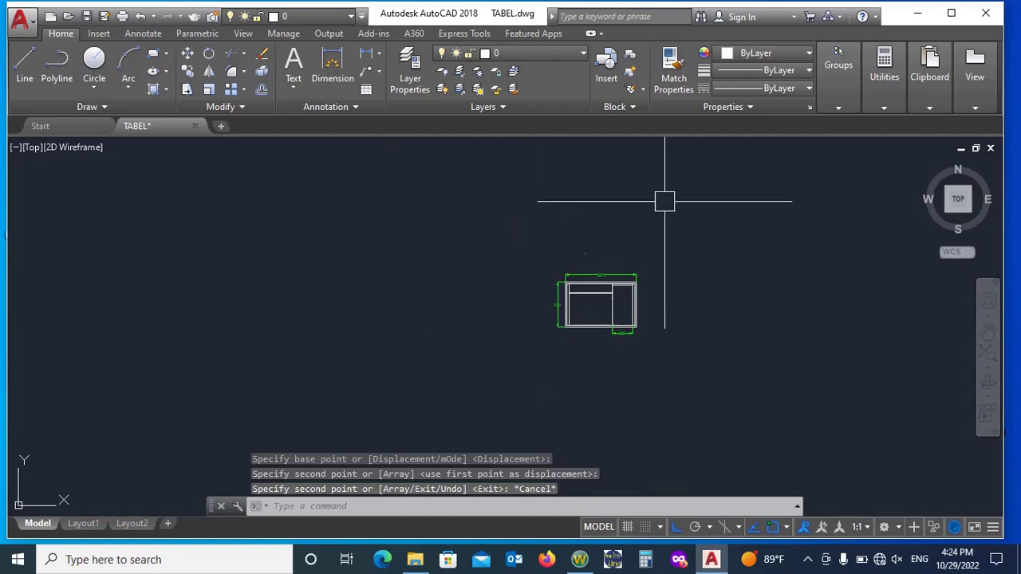
scroll(620, 292, up, 5)
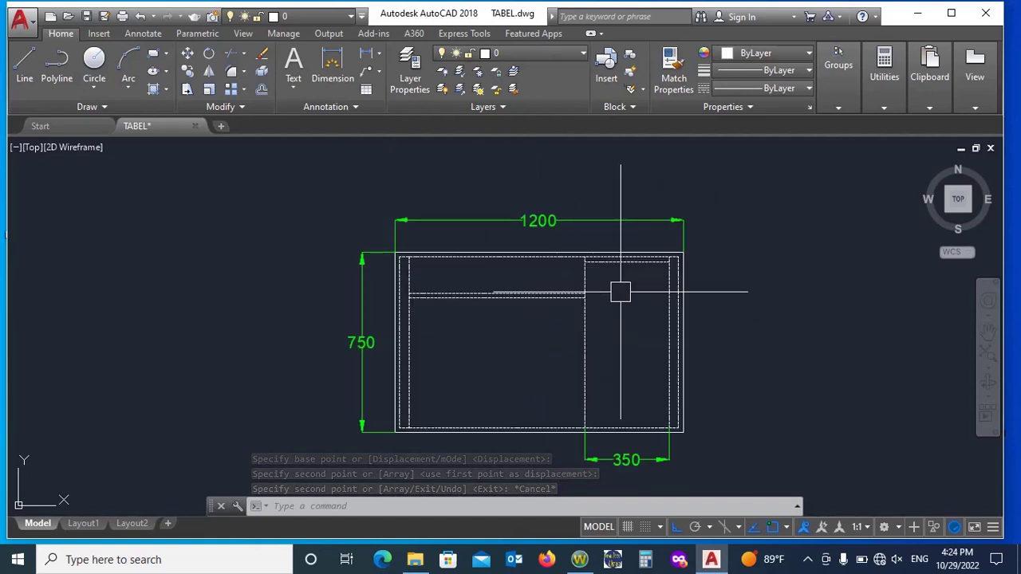
scroll(489, 303, down, 2)
scroll(597, 298, up, 2)
scroll(561, 300, down, 2)
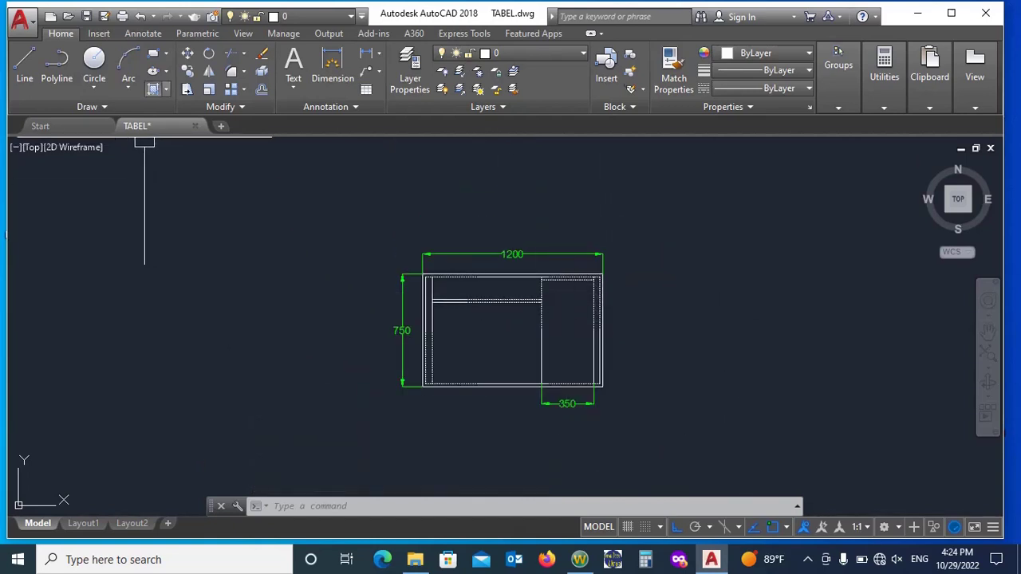
Show the menu bar and switch the workspace to 3D Modeling
click(361, 16)
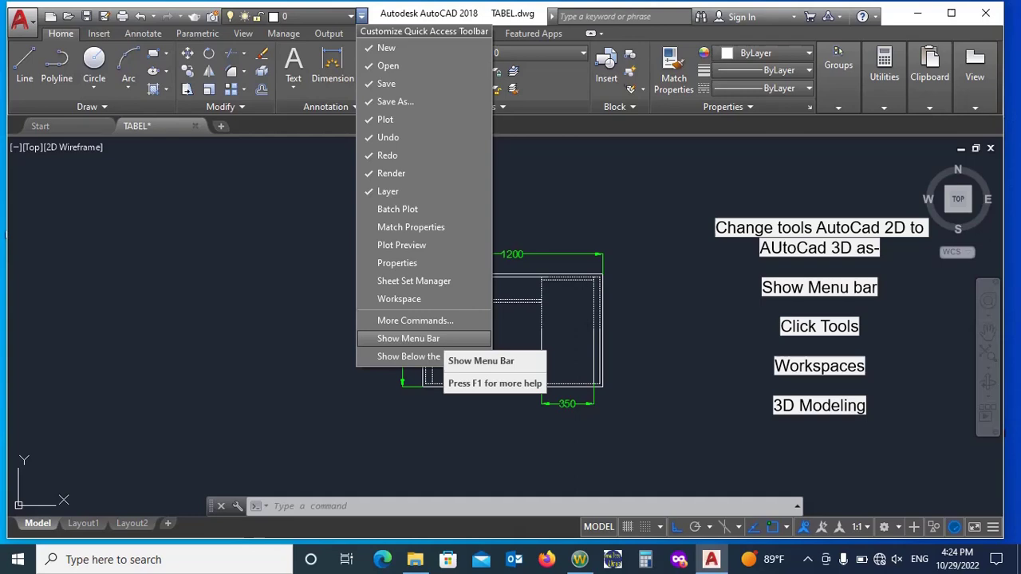
click(430, 339)
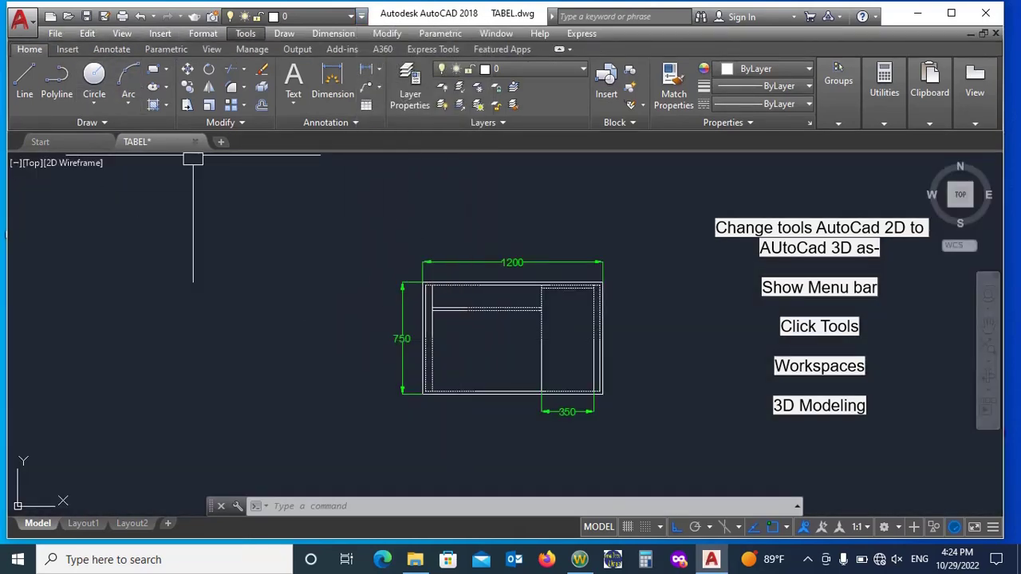
click(245, 33)
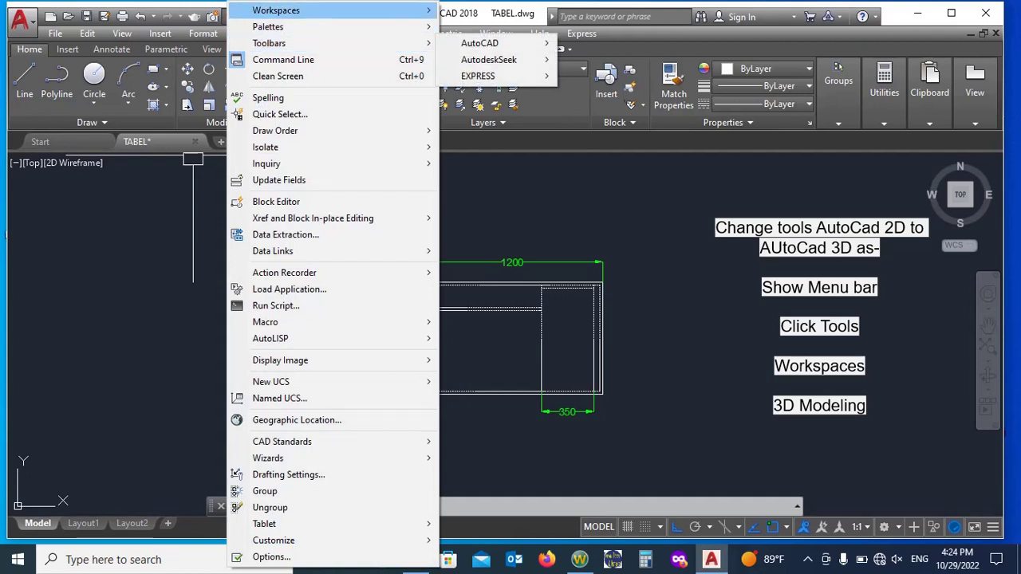
mouse_move(276, 11)
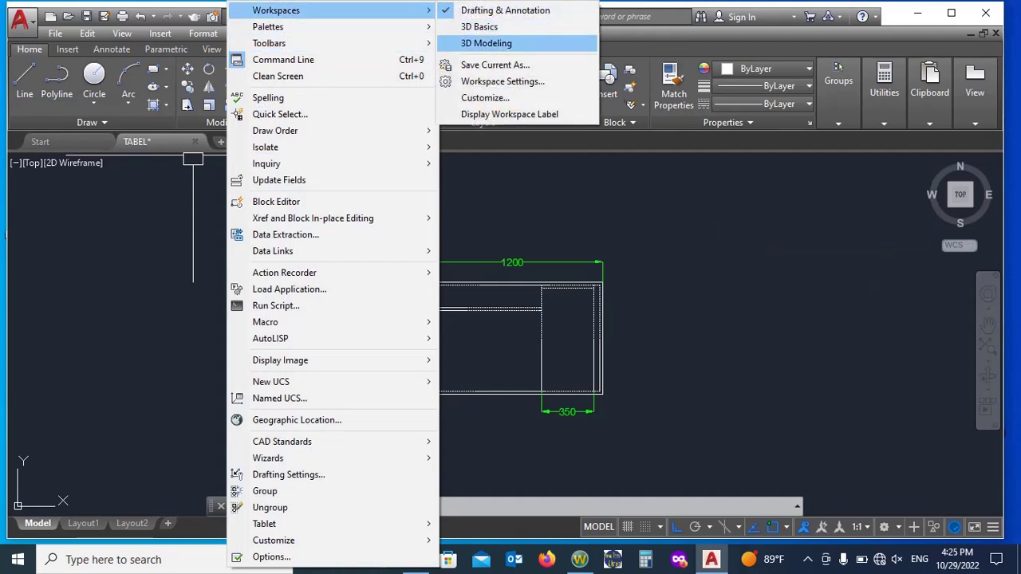
click(486, 43)
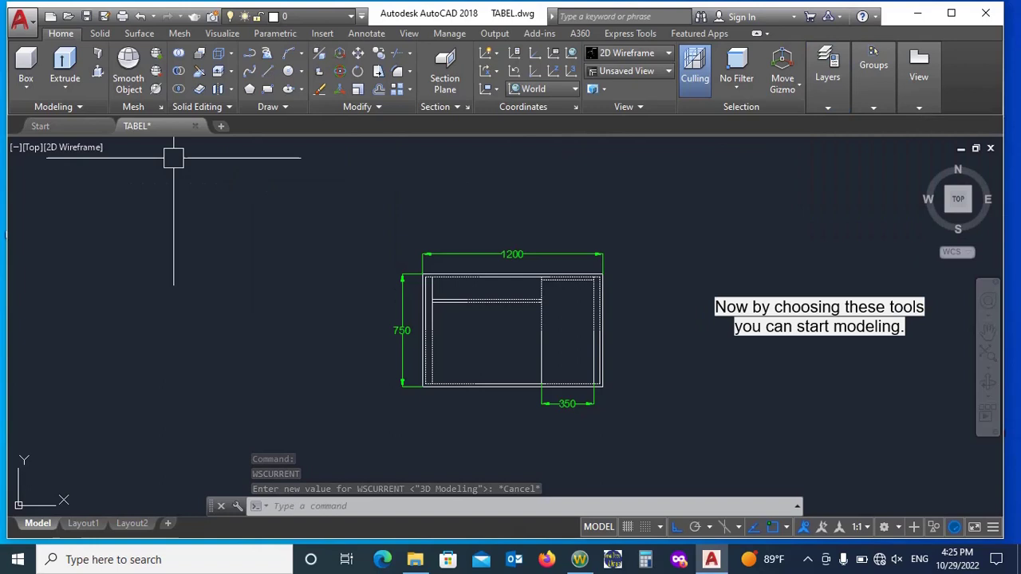
click(289, 277)
click(245, 262)
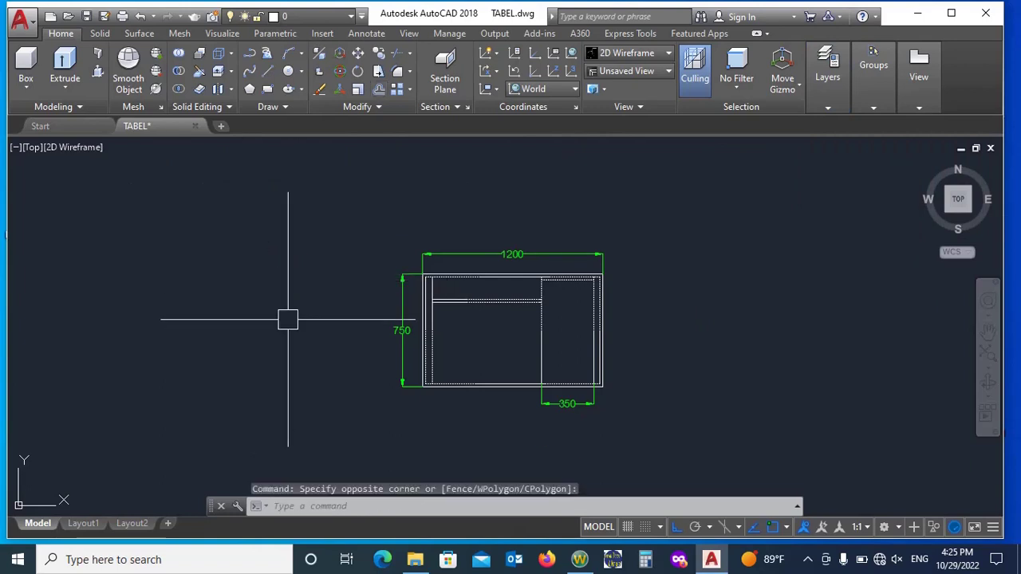
Model the right side panel as a box on the narrow dashed outline at the copied top view's right end, with height 750
shift+middle_drag(501, 324, 501, 324)
scroll(538, 295, up, 3)
scroll(538, 296, up, 2)
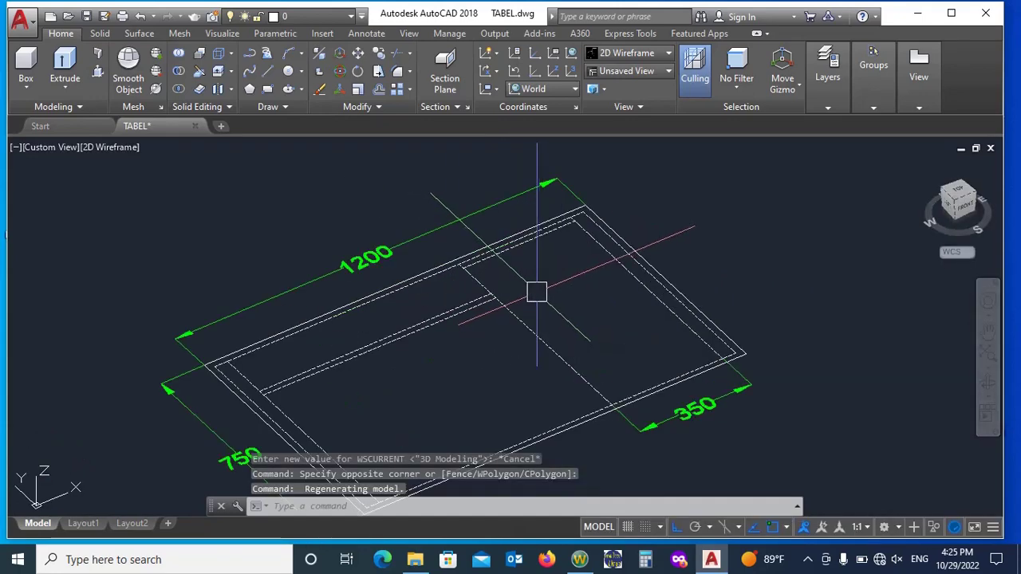
scroll(534, 289, down, 2)
scroll(561, 280, up, 3)
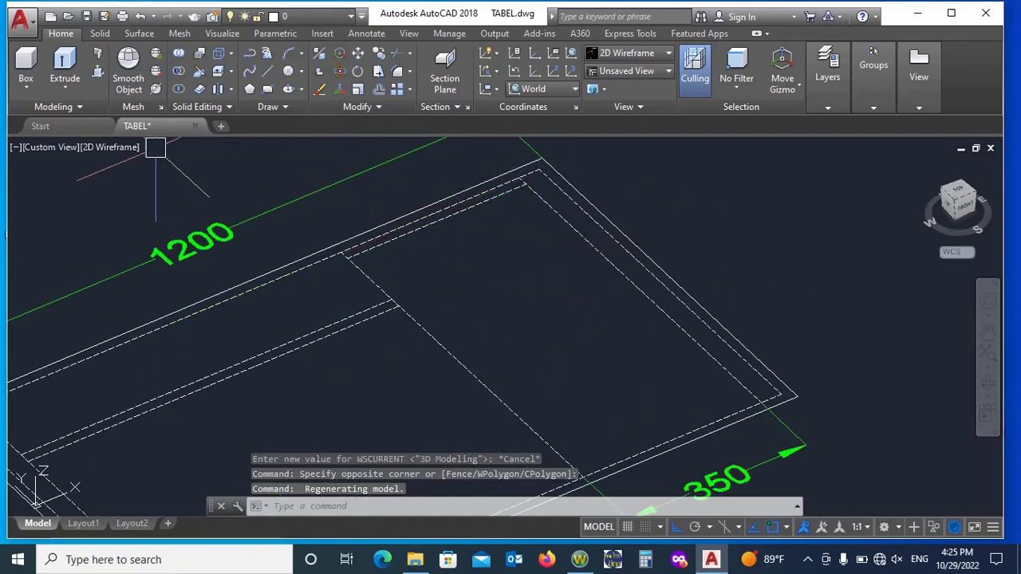
click(25, 86)
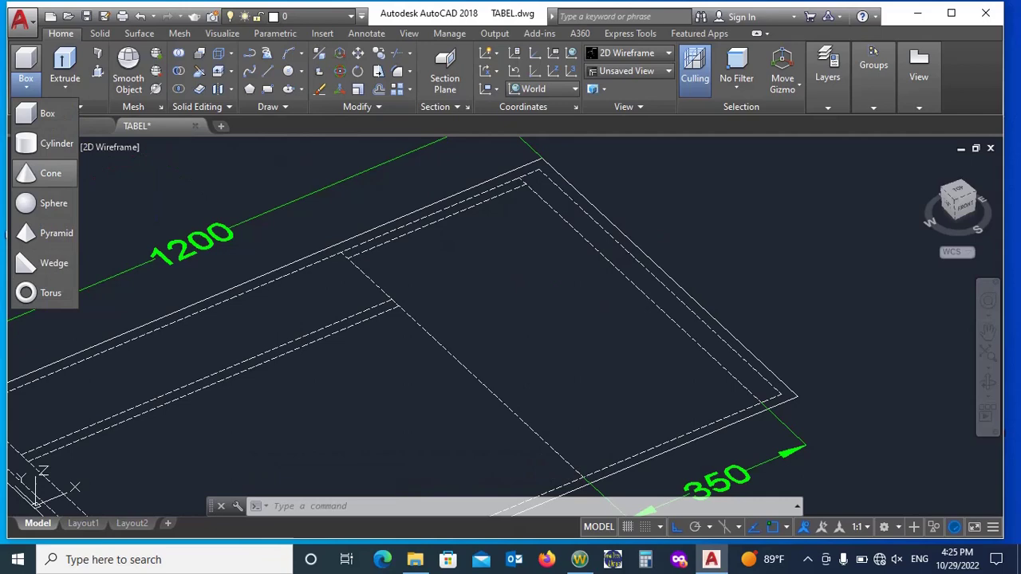
click(47, 114)
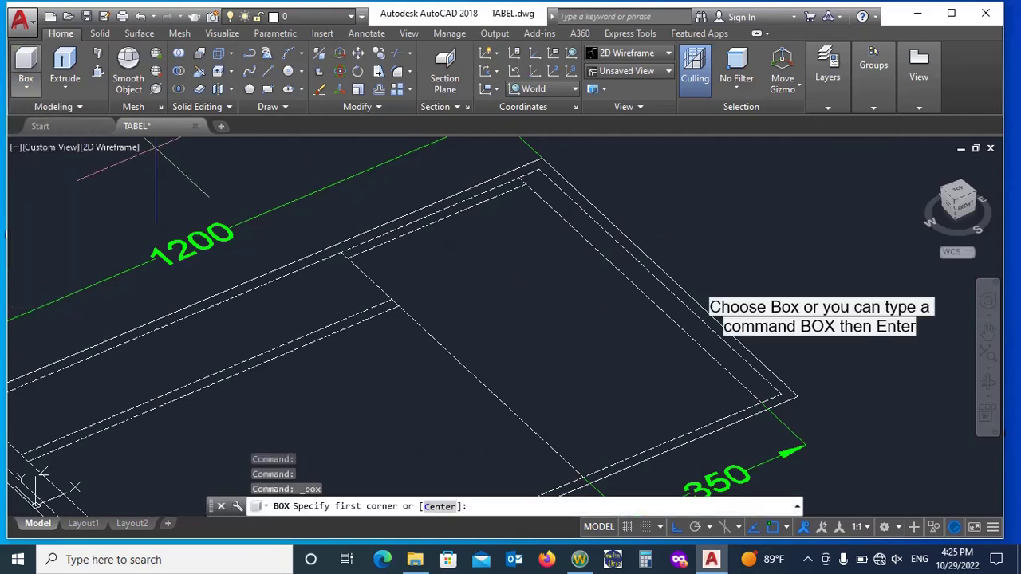
scroll(563, 190, up, 2)
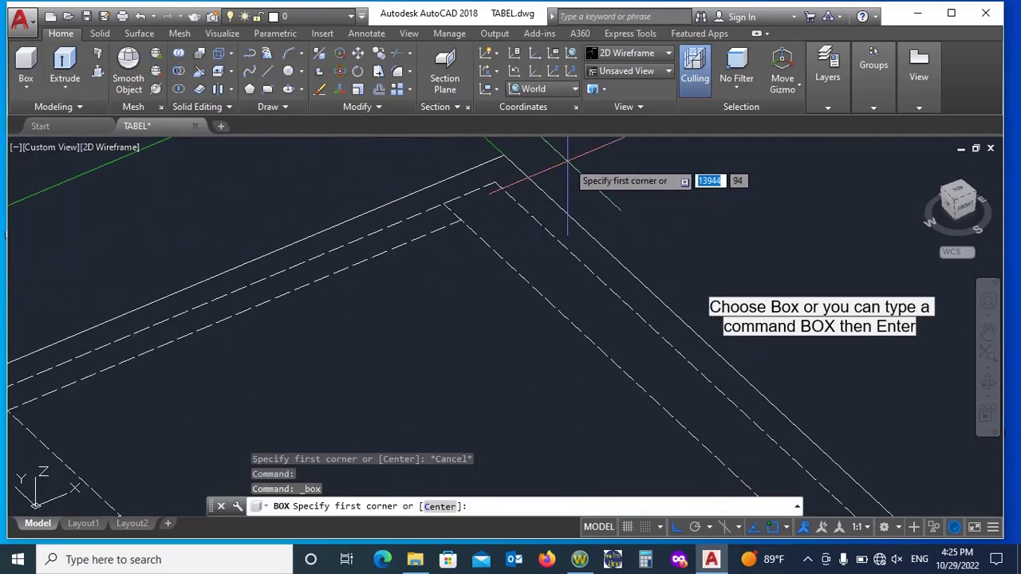
scroll(495, 192, down, 3)
scroll(478, 211, up, 3)
scroll(468, 220, down, 2)
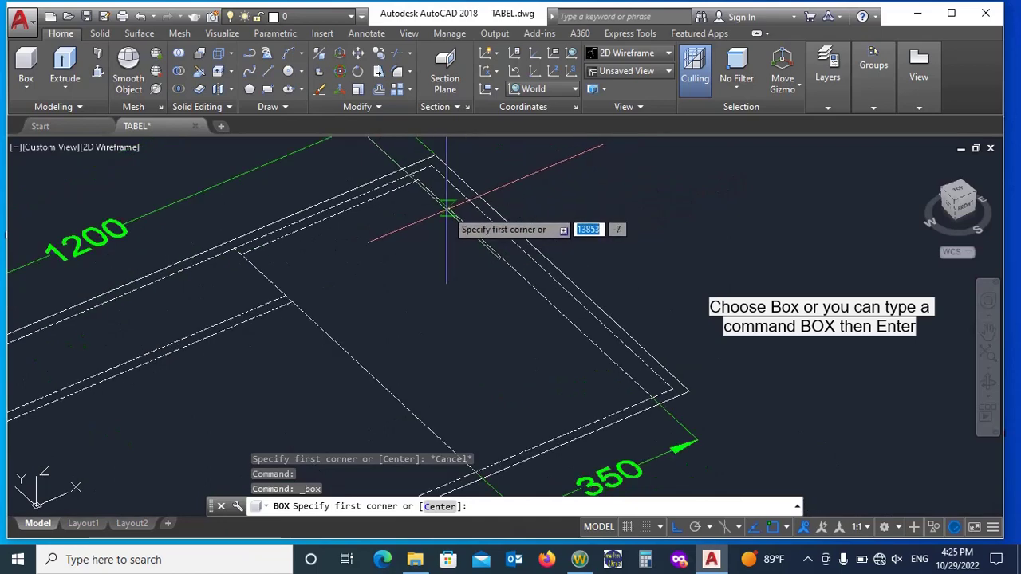
scroll(447, 200, up, 2)
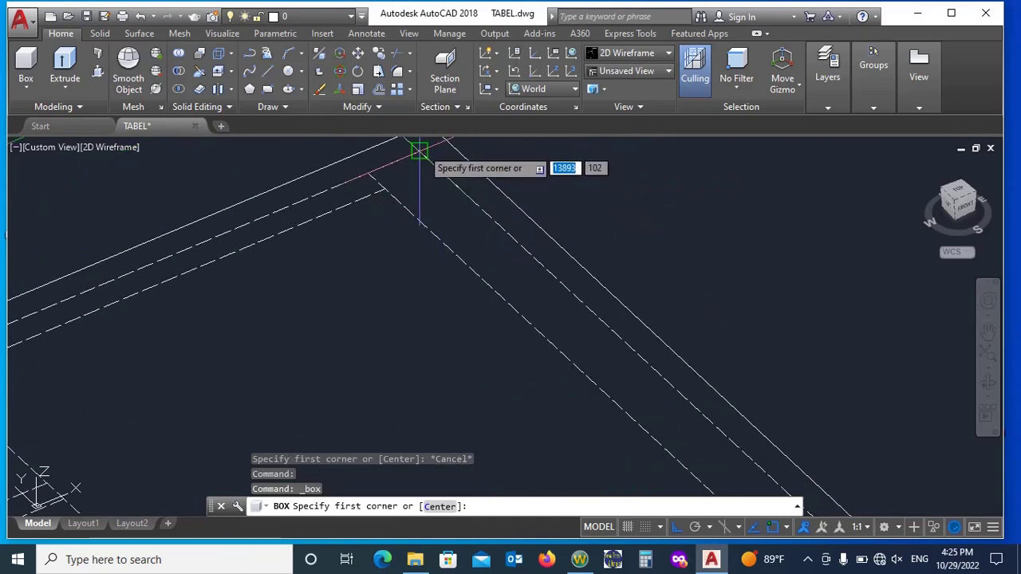
click(418, 150)
scroll(452, 201, down, 3)
scroll(573, 323, up, 3)
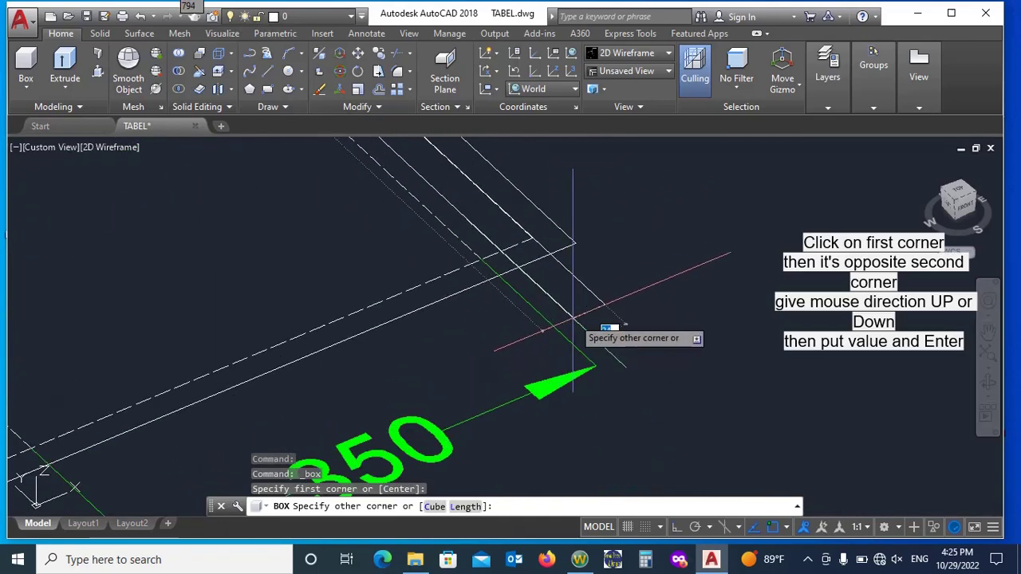
click(523, 265)
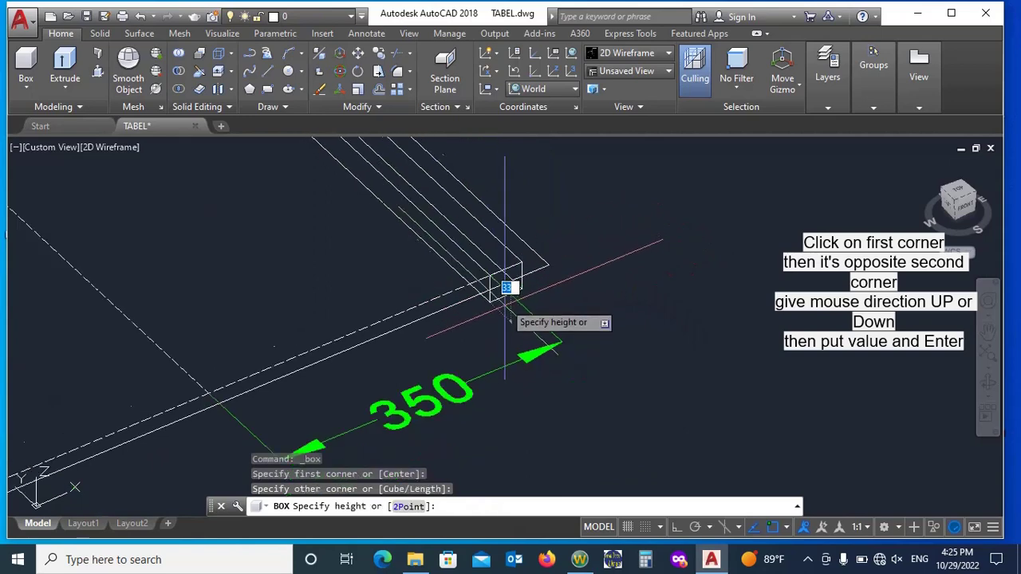
scroll(511, 292, down, 3)
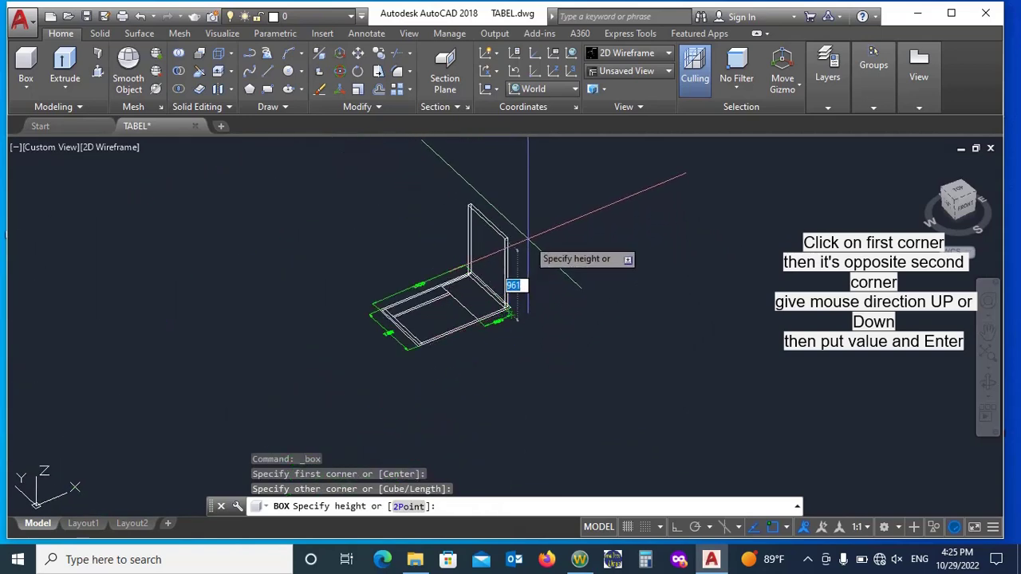
key(Return)
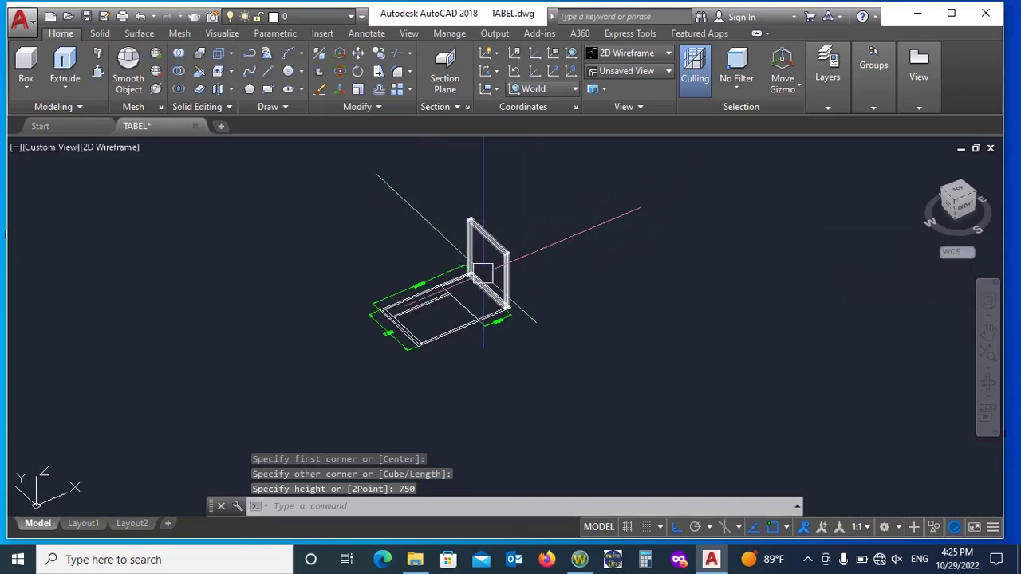
scroll(510, 263, up, 5)
scroll(485, 295, down, 5)
scroll(428, 303, up, 7)
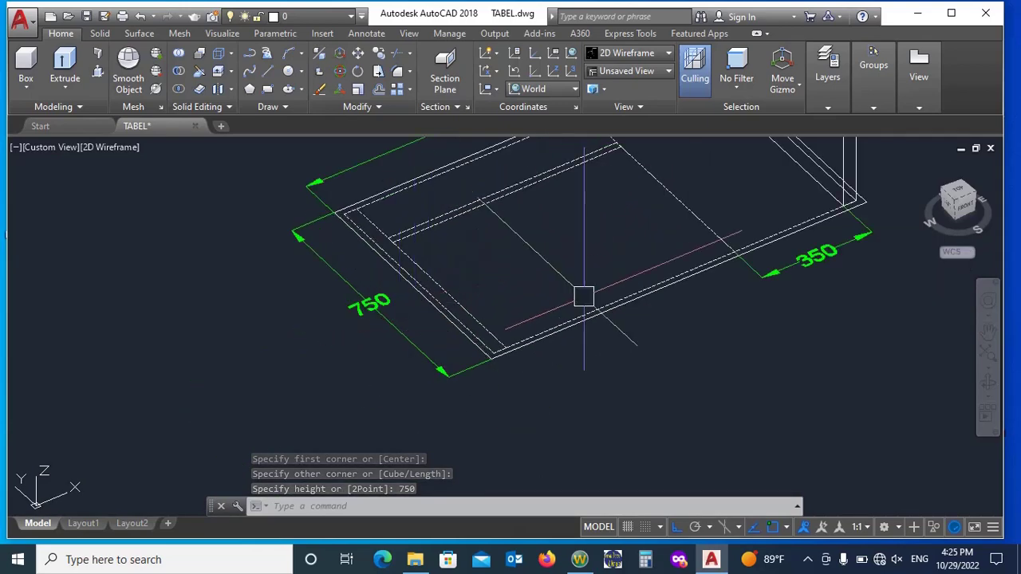
Copy the right side panel horizontally to the dashed side-panel outline at the top view's left end
click(874, 219)
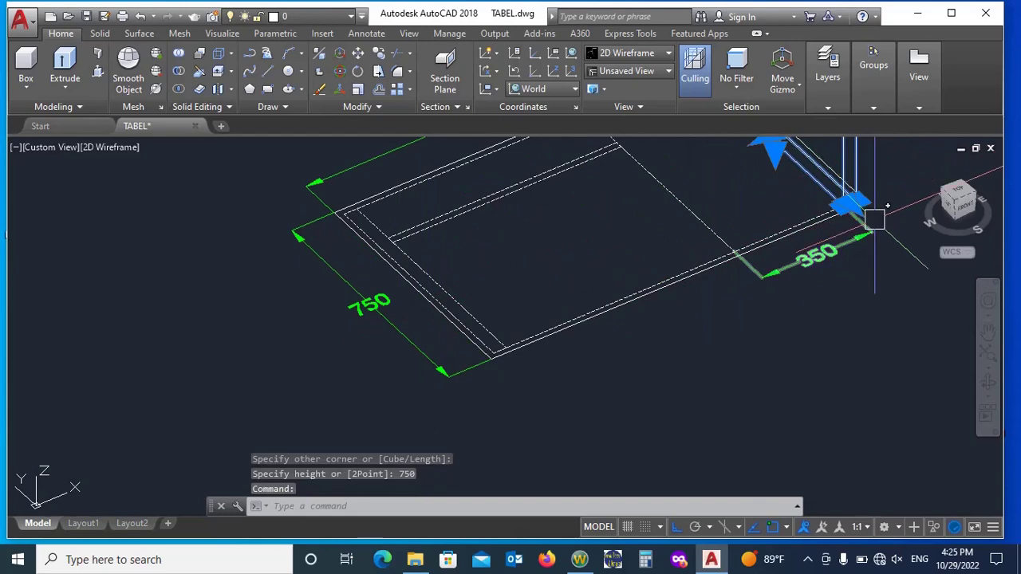
text(CO)
key(Return)
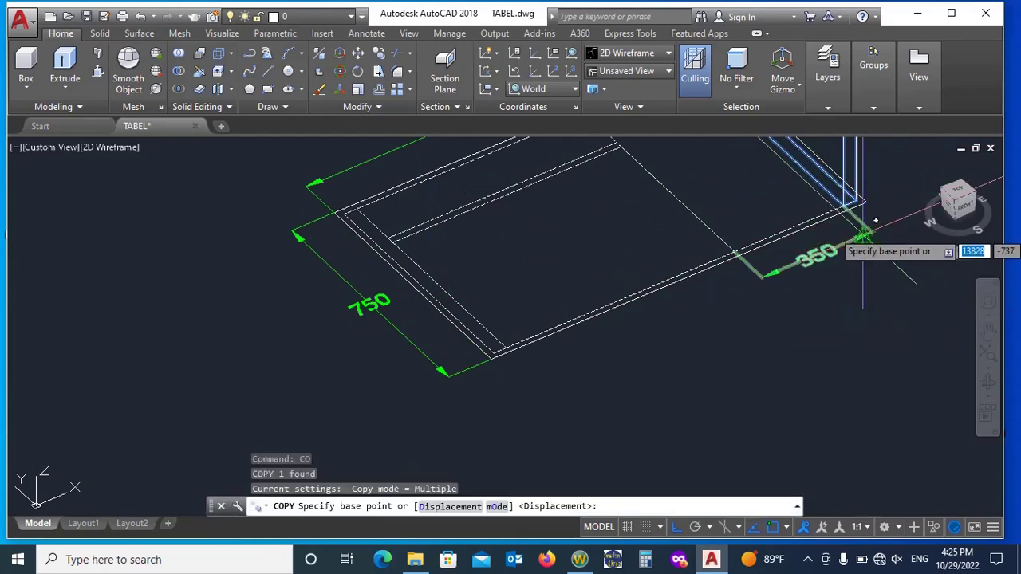
scroll(855, 240, up, 4)
click(814, 162)
scroll(814, 191, down, 3)
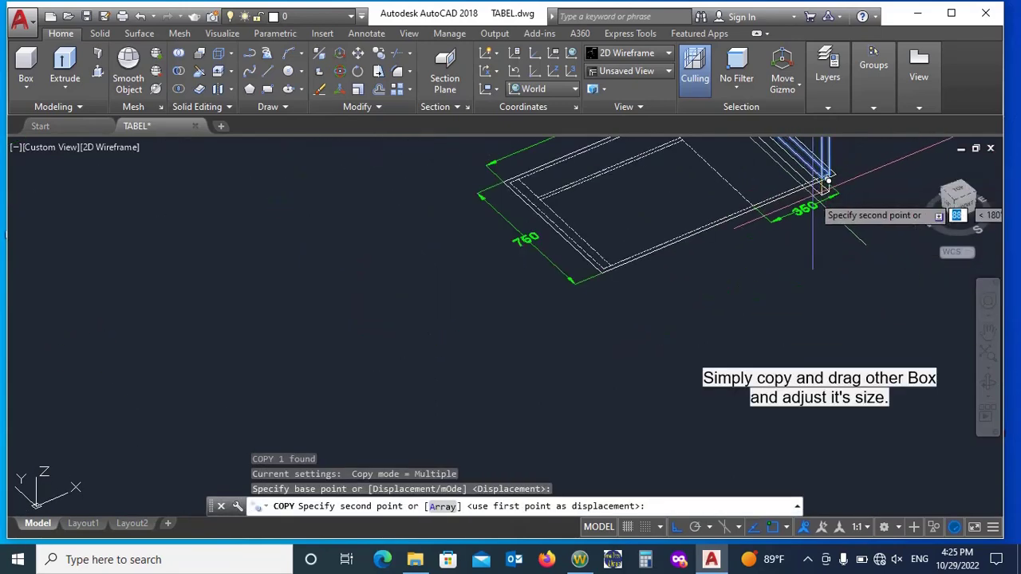
scroll(822, 192, up, 1)
scroll(670, 254, up, 3)
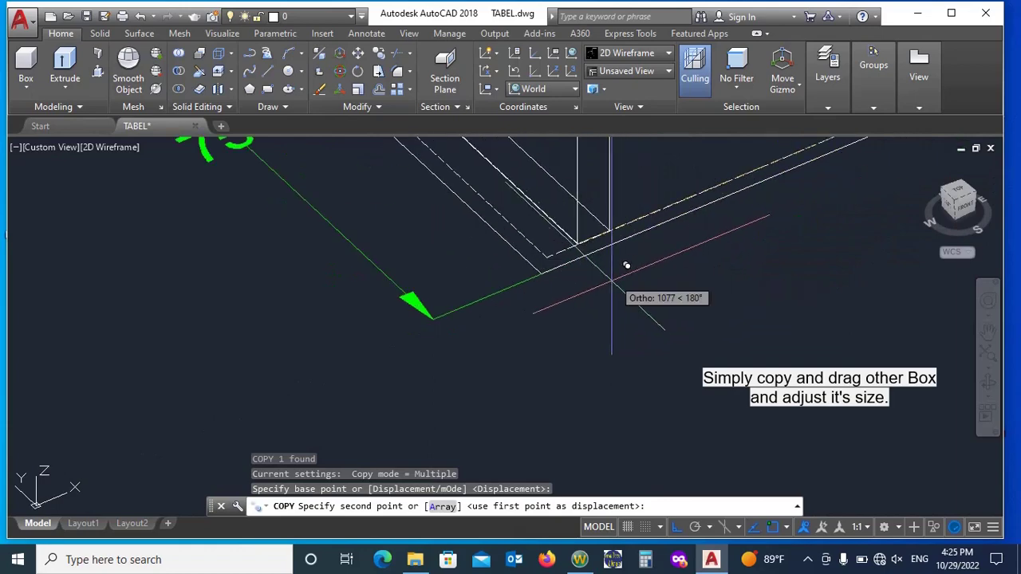
click(547, 257)
key(Escape)
scroll(601, 343, down, 5)
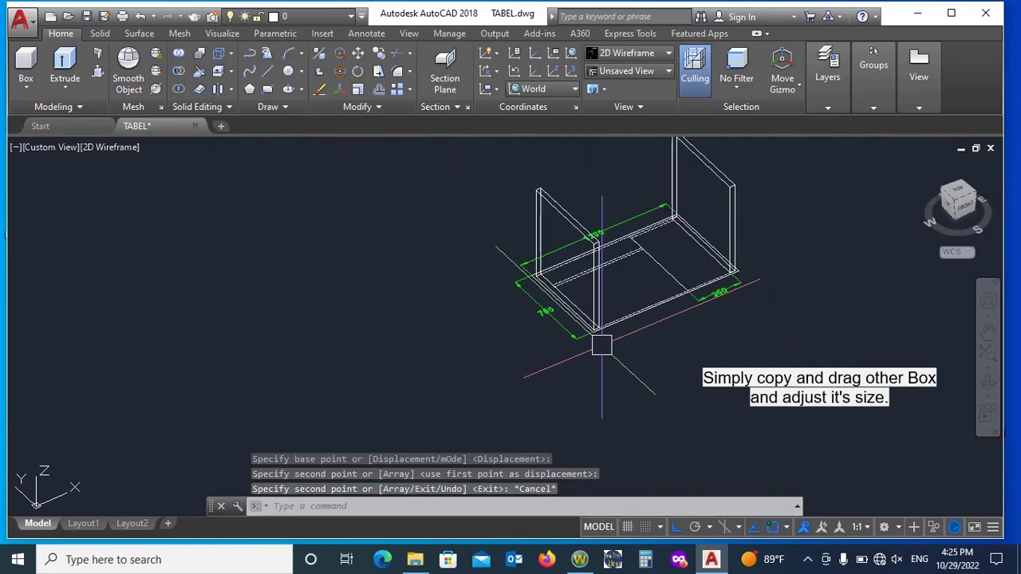
Model a back panel as a box on the rear dashed strip between the right side panel and the divider line, matching the side panels' height
scroll(661, 240, up, 2)
scroll(660, 240, up, 2)
scroll(650, 263, down, 3)
scroll(656, 222, up, 2)
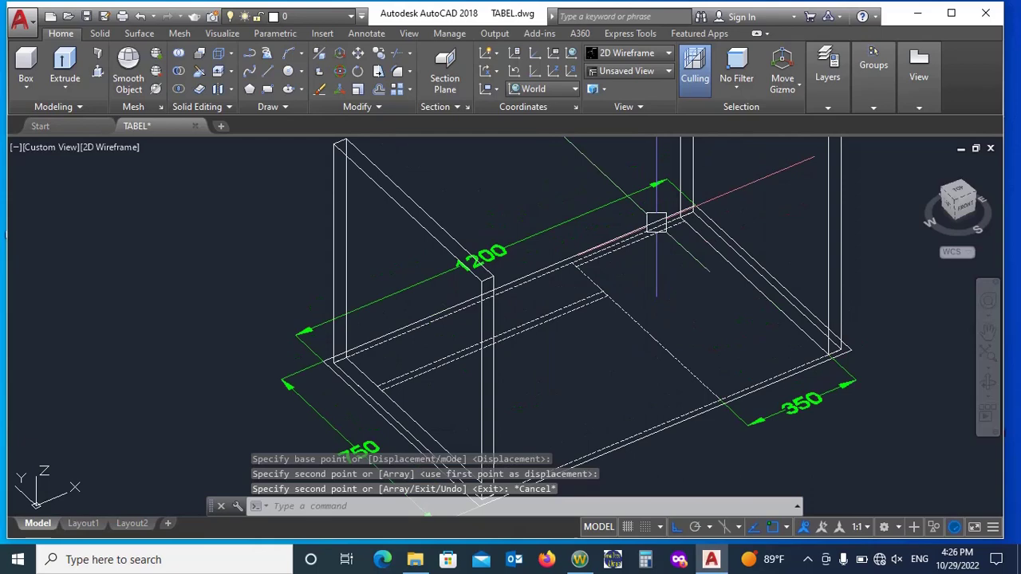
text(BO)
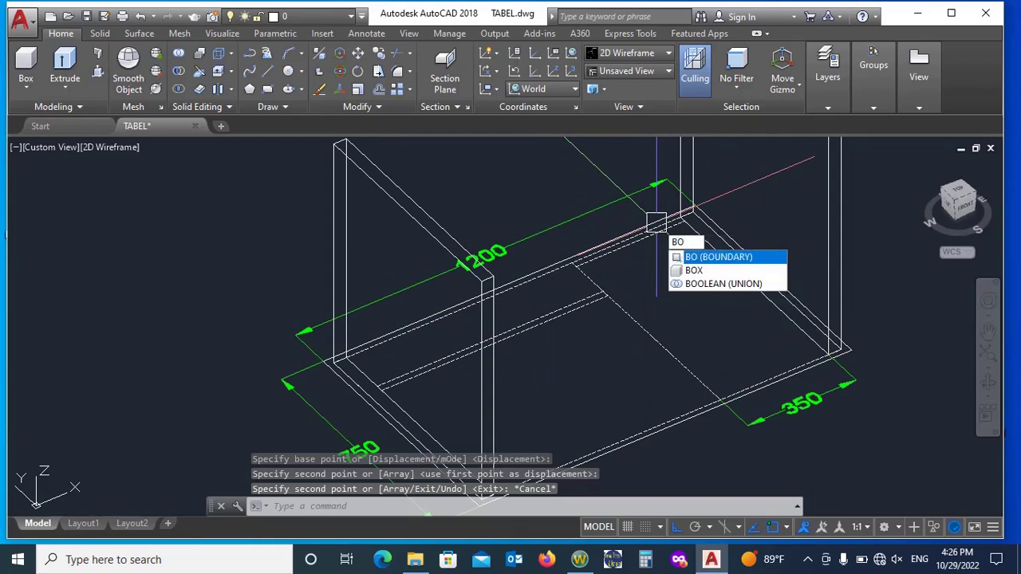
text(X)
key(Return)
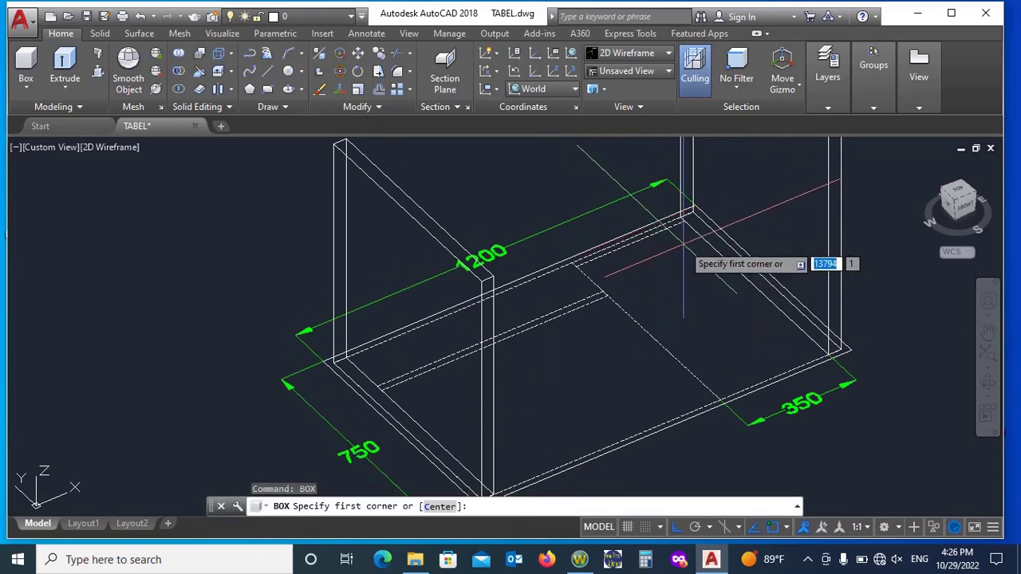
scroll(682, 252, up, 1)
scroll(685, 254, down, 1)
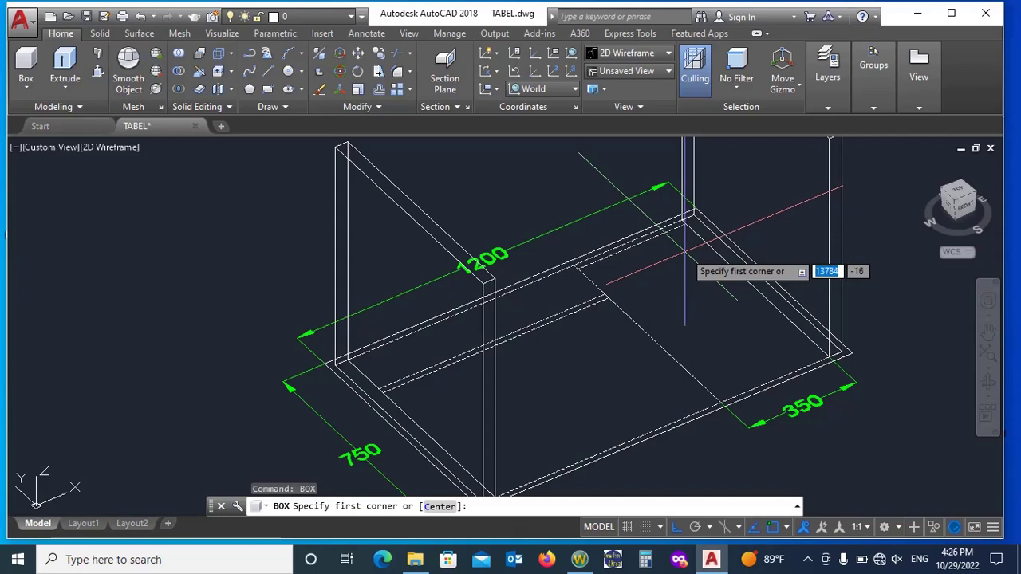
scroll(685, 252, down, 1)
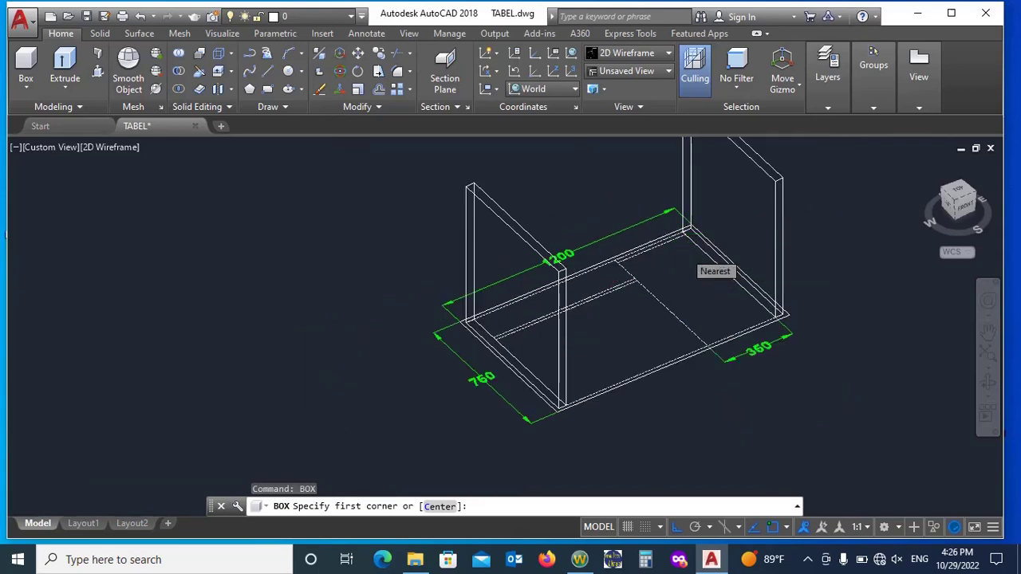
scroll(684, 252, down, 1)
scroll(585, 302, up, 2)
scroll(542, 304, up, 2)
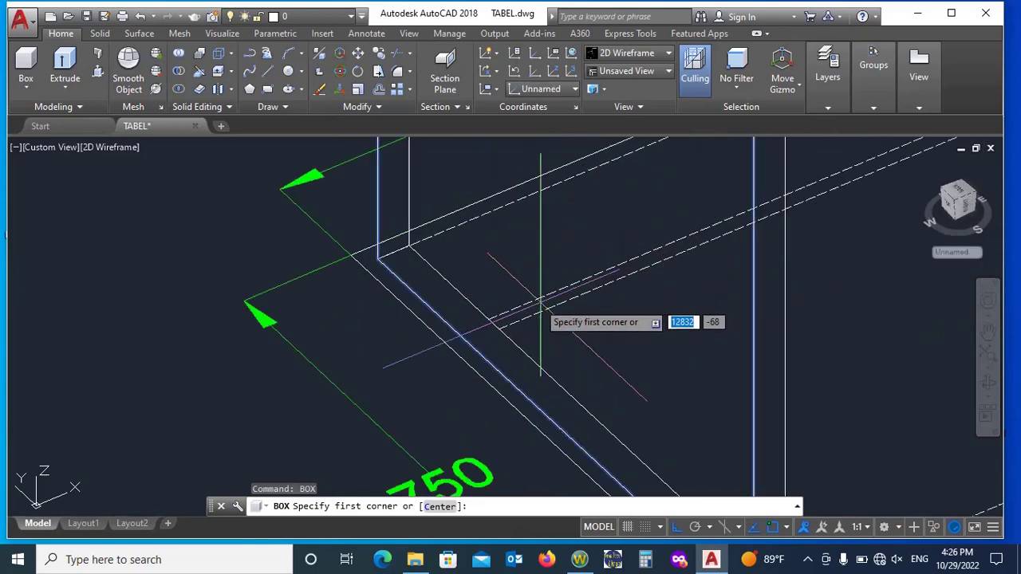
scroll(503, 327, down, 4)
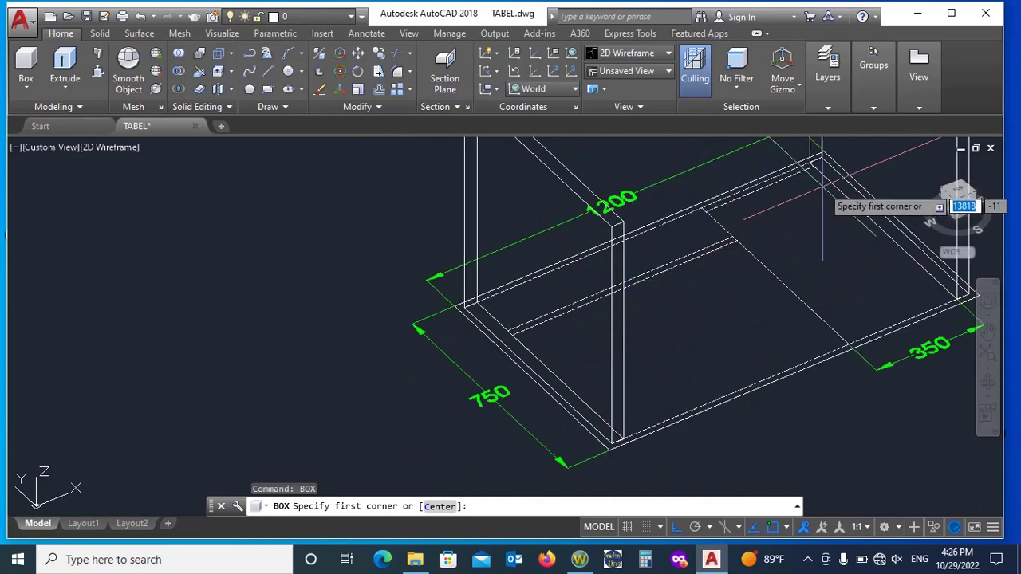
scroll(822, 187, up, 4)
click(781, 187)
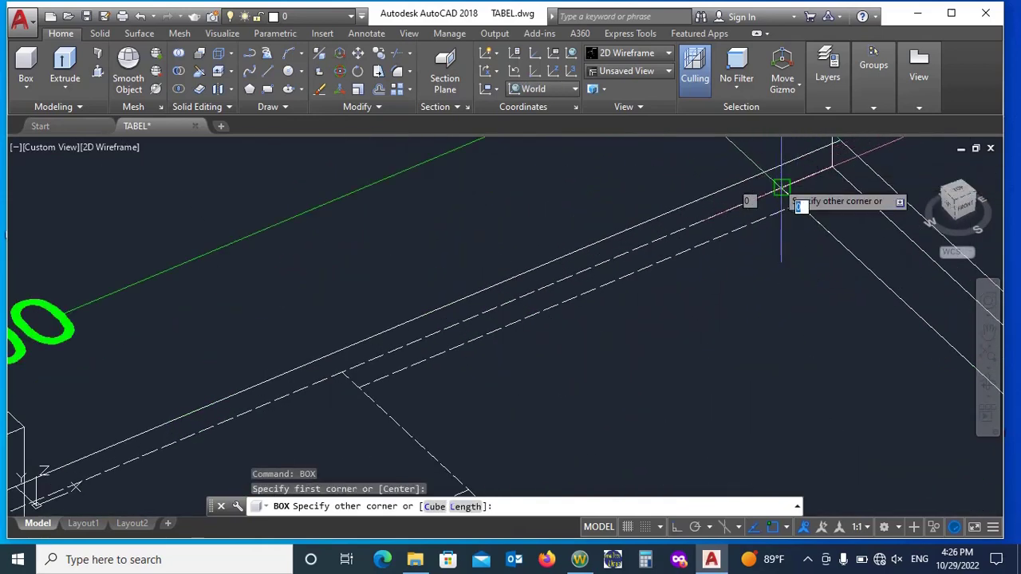
click(353, 383)
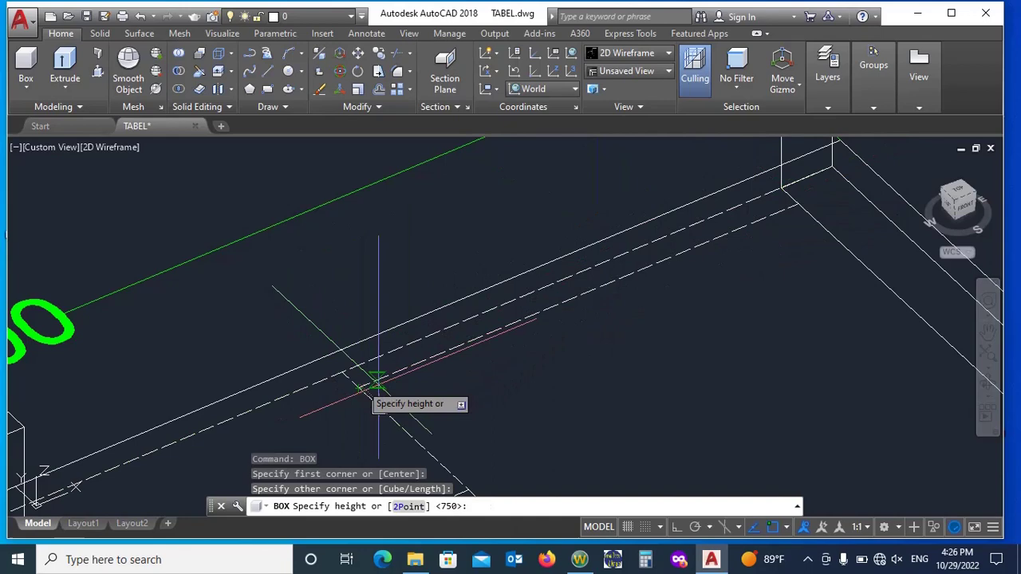
scroll(378, 383, down, 5)
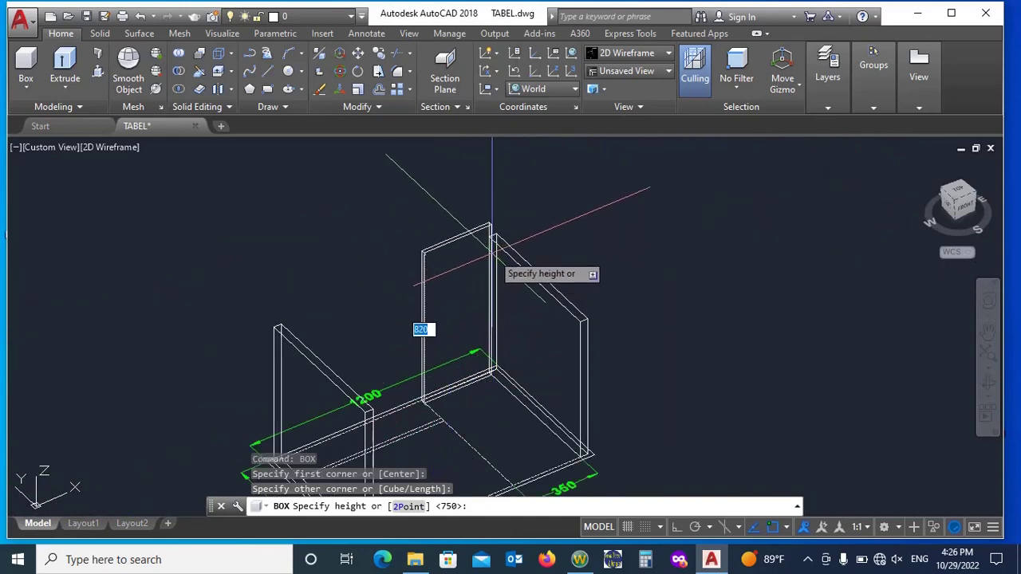
click(492, 245)
scroll(546, 217, down, 4)
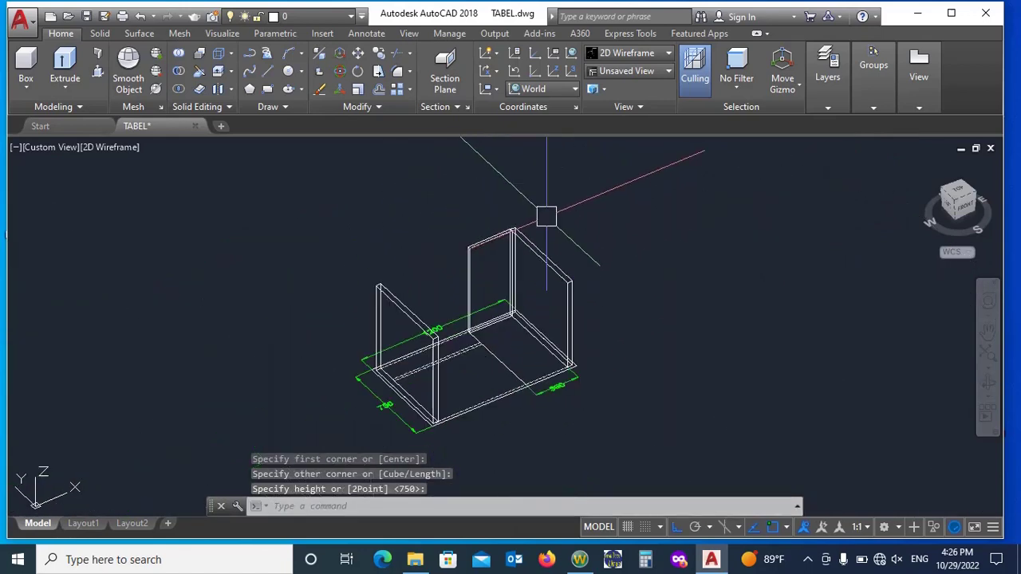
Offset the dashed divider line by 40 toward the left side panel
scroll(618, 273, up, 2)
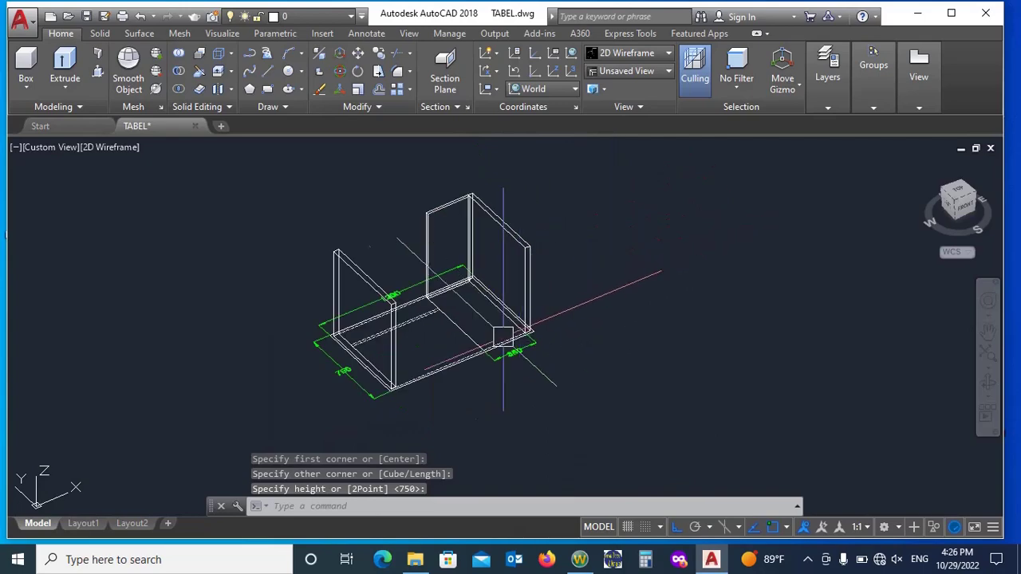
scroll(447, 351, up, 2)
scroll(448, 350, up, 2)
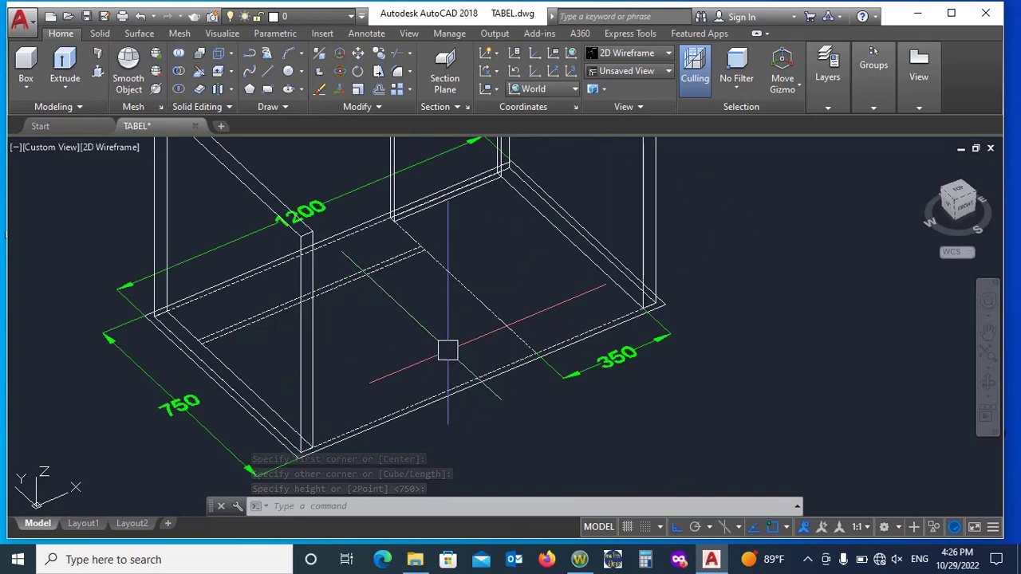
scroll(447, 351, down, 2)
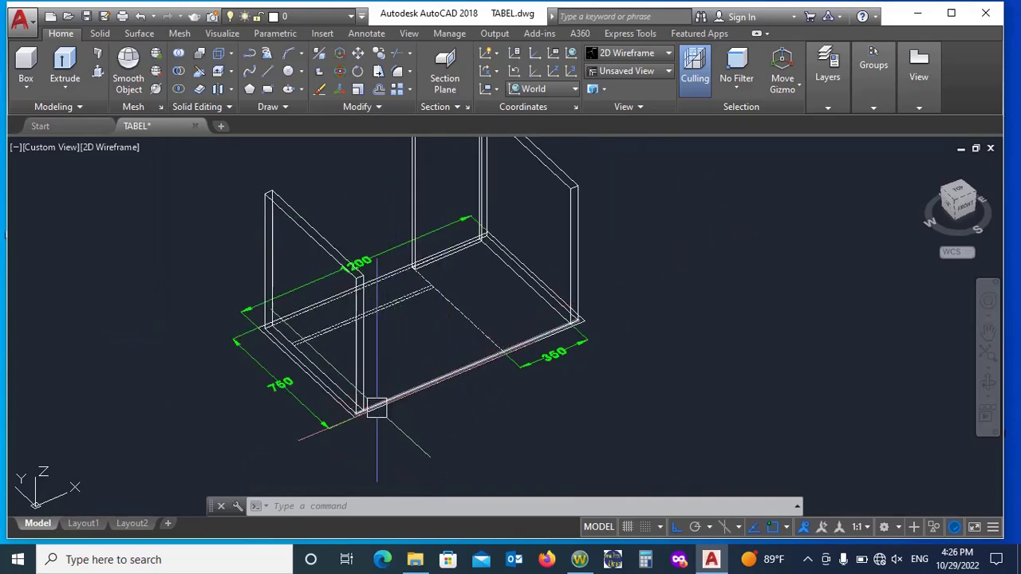
scroll(372, 407, up, 2)
scroll(470, 298, down, 2)
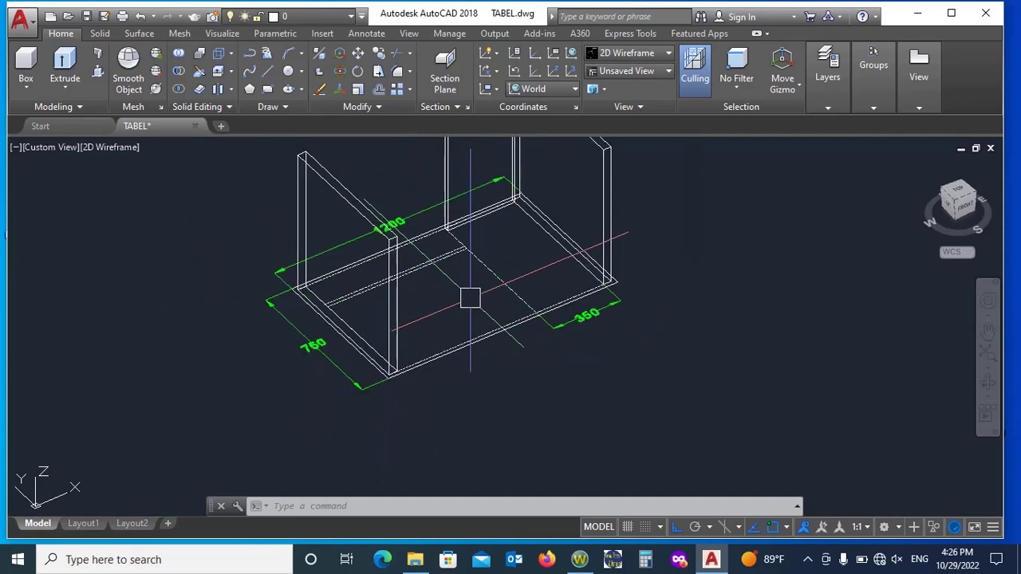
key(Return)
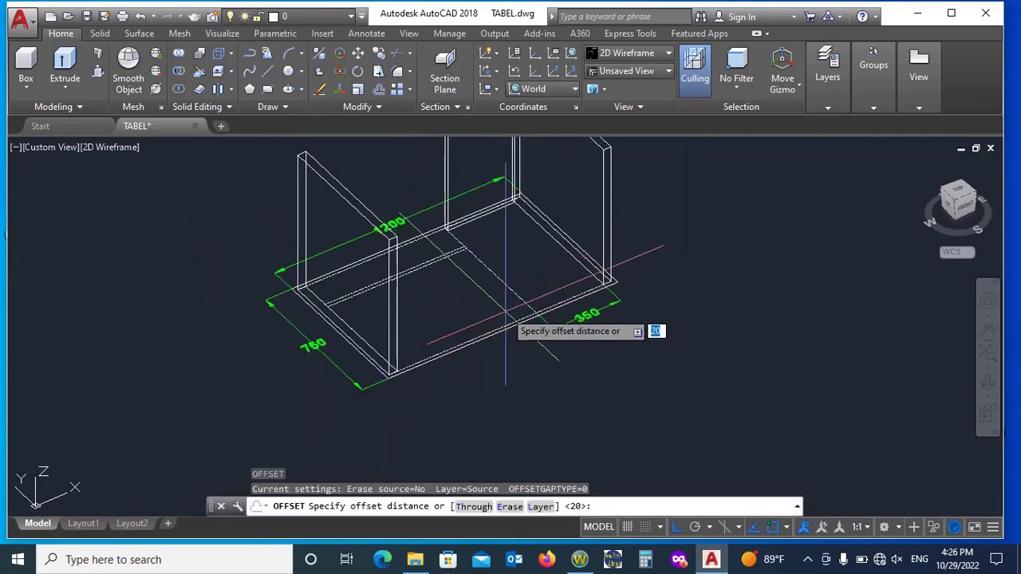
key(Return)
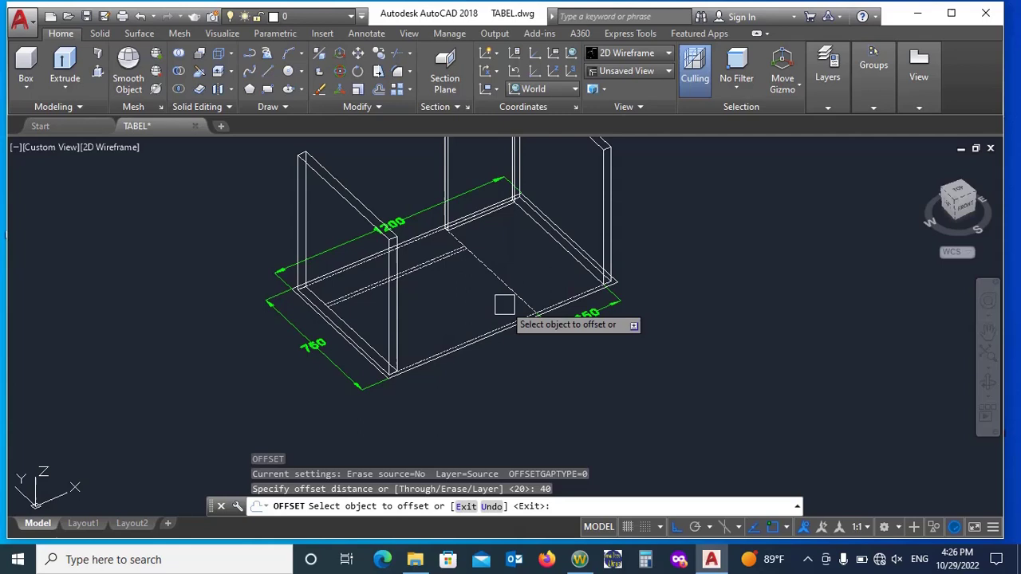
click(496, 271)
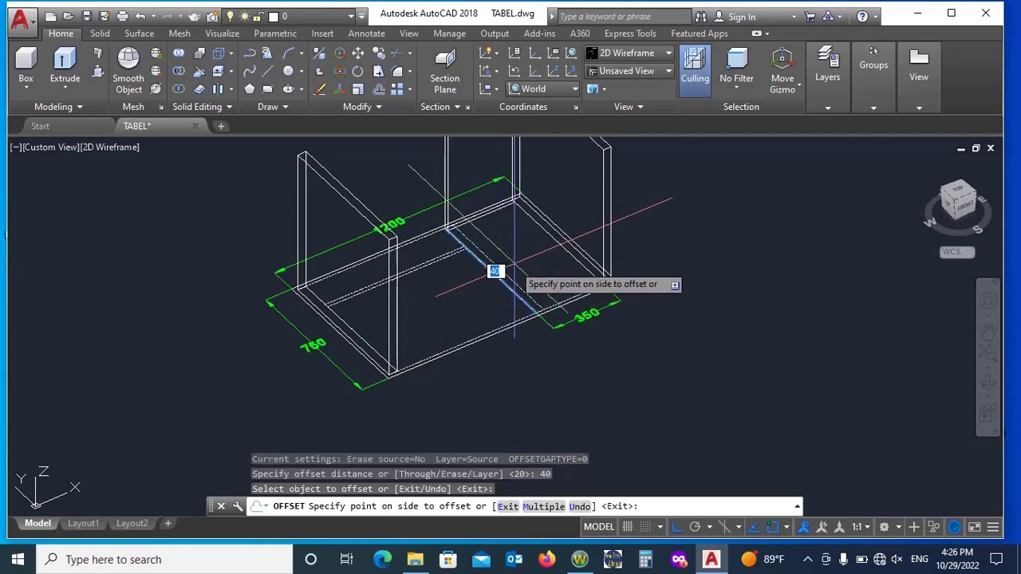
click(460, 312)
key(Escape)
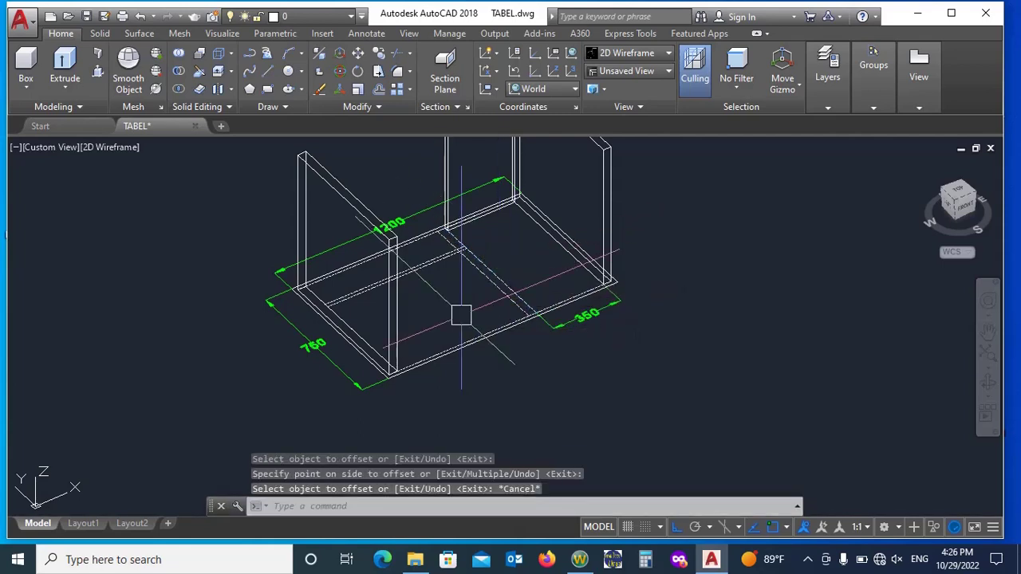
Model the middle divider panel as a box between the two dashed divider lines, running front to back and as high as the side panels
text(B)
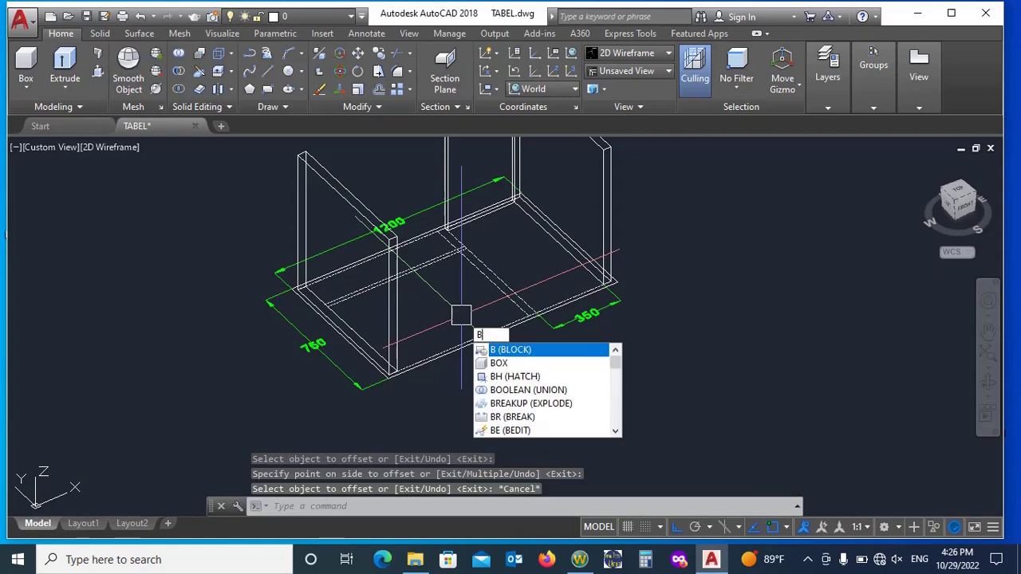
text(OX)
key(Return)
scroll(462, 267, up, 5)
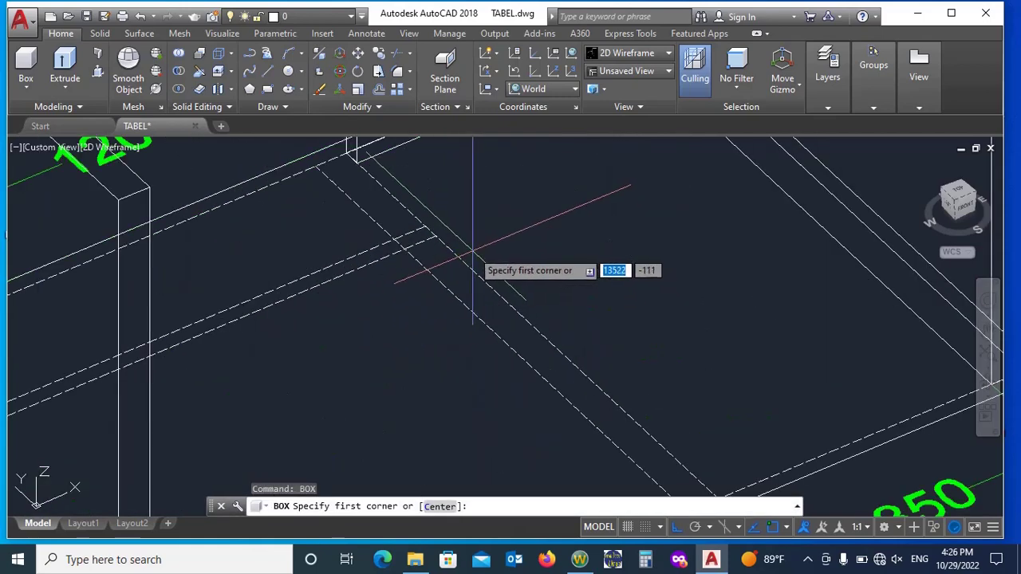
click(312, 185)
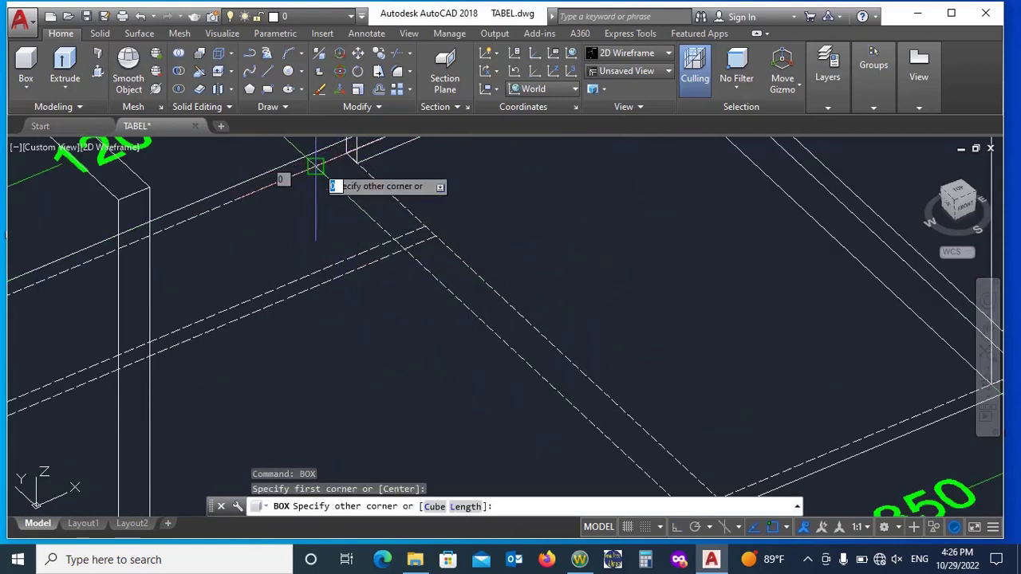
scroll(388, 231, down, 5)
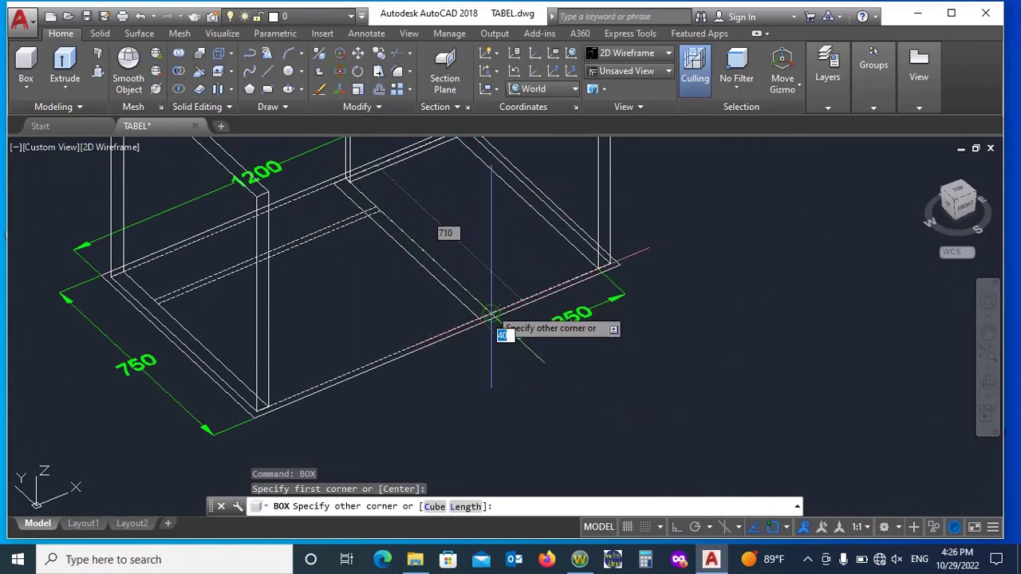
scroll(518, 279, up, 4)
click(495, 347)
scroll(488, 355, down, 5)
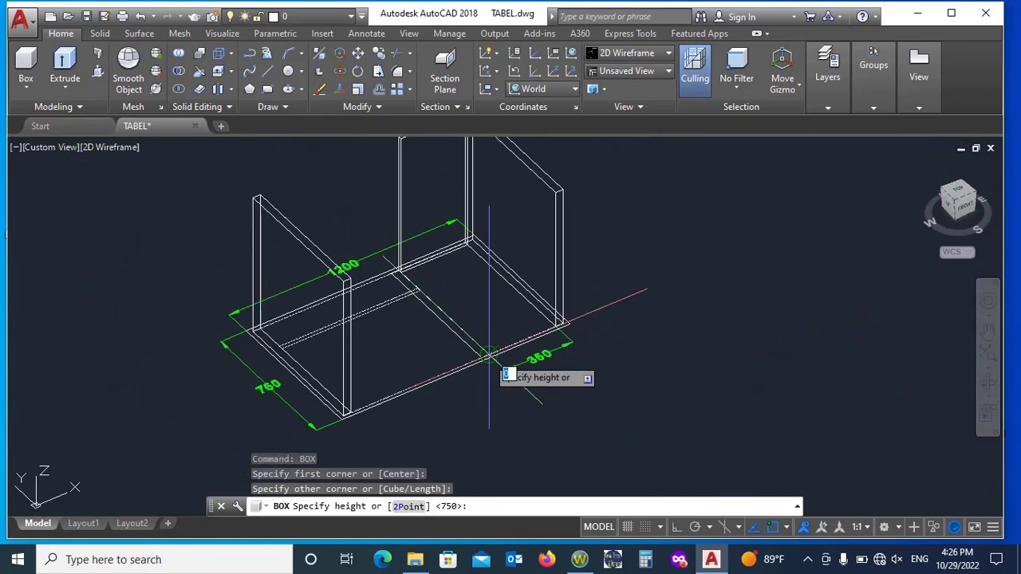
scroll(487, 335, down, 3)
scroll(474, 291, up, 6)
scroll(423, 259, down, 2)
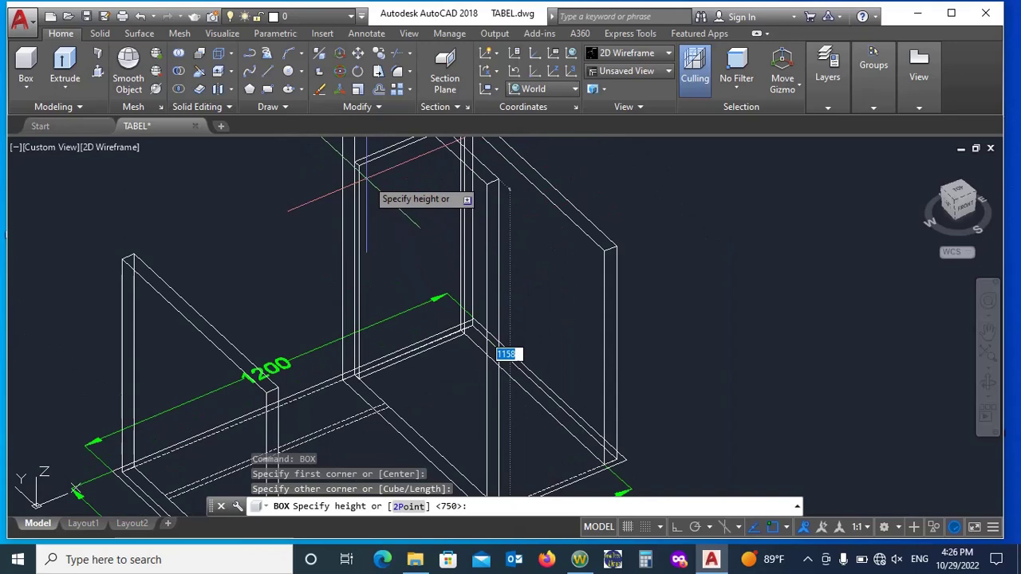
click(507, 352)
scroll(487, 331, down, 4)
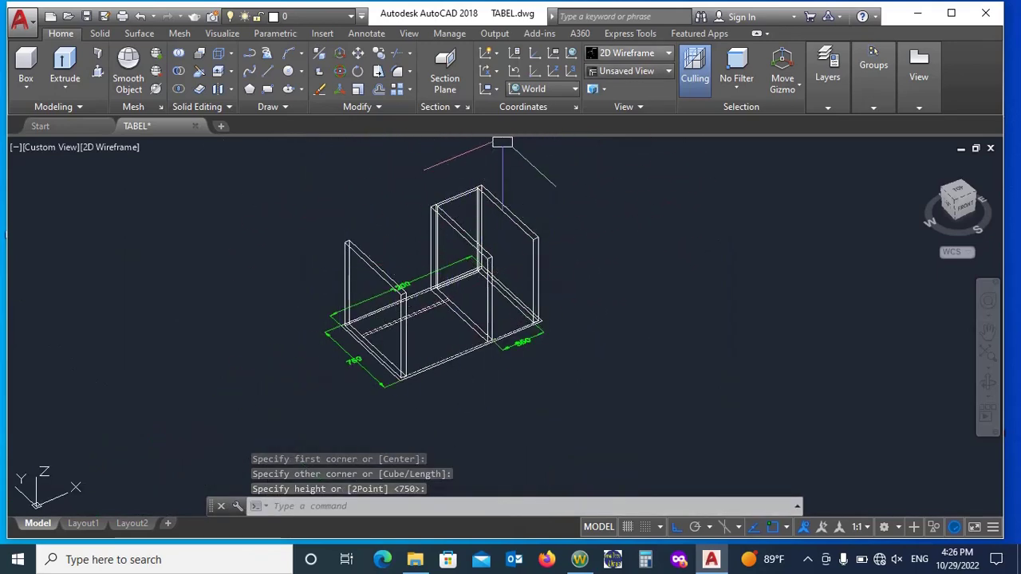
Apply the Conceptual visual style and view the shaded panels from closer to the front
click(630, 53)
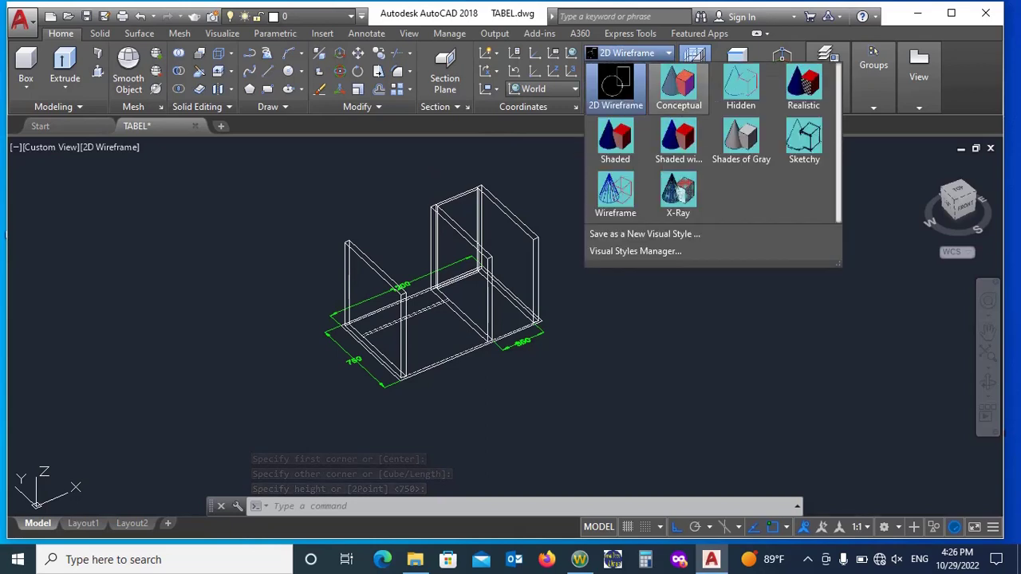
click(678, 86)
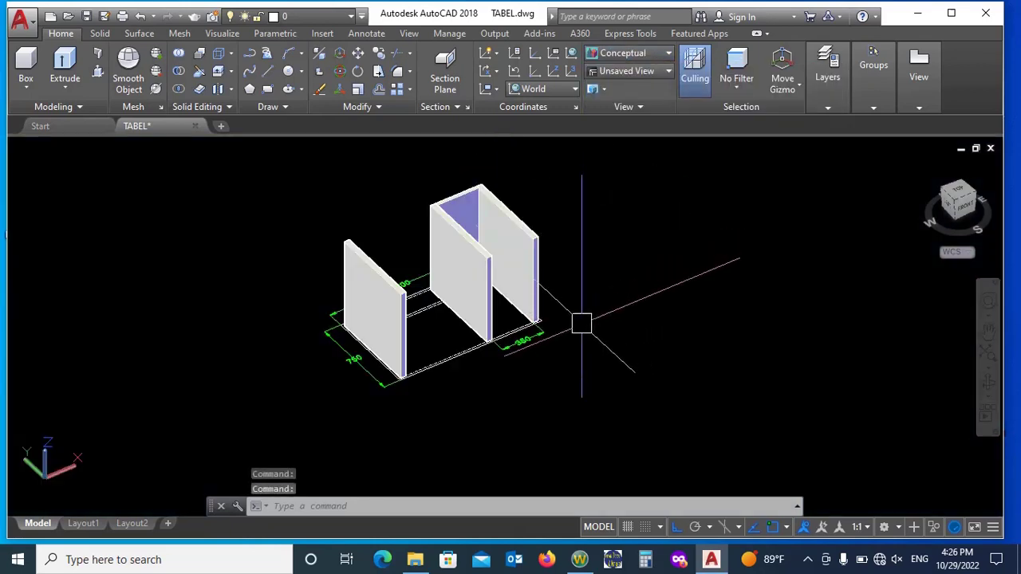
shift+middle_drag(577, 346, 628, 239)
scroll(477, 340, up, 3)
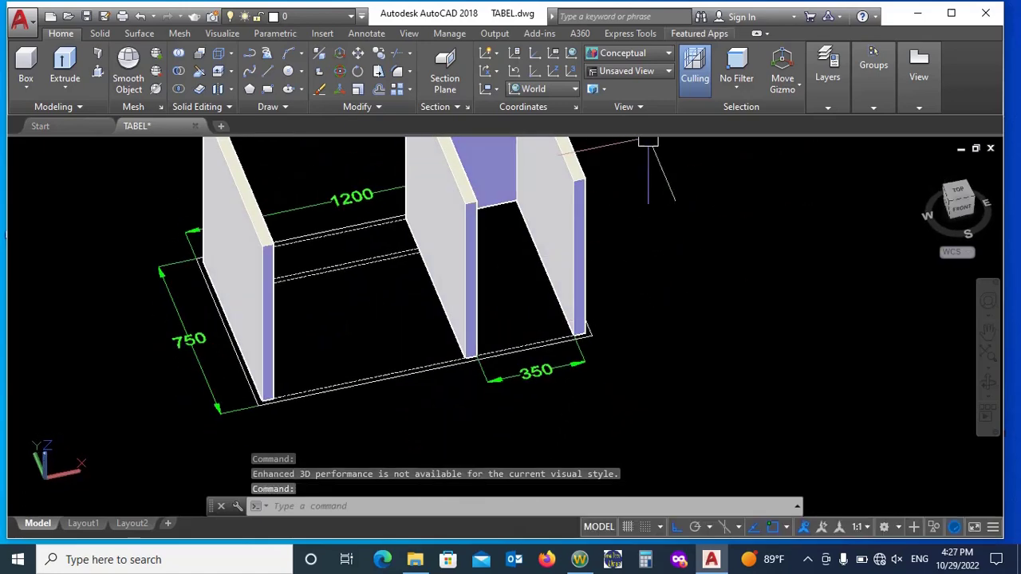
Compare the panels in the Shaded, Shaded with Edges and Conceptual visual styles from several viewing angles
click(669, 53)
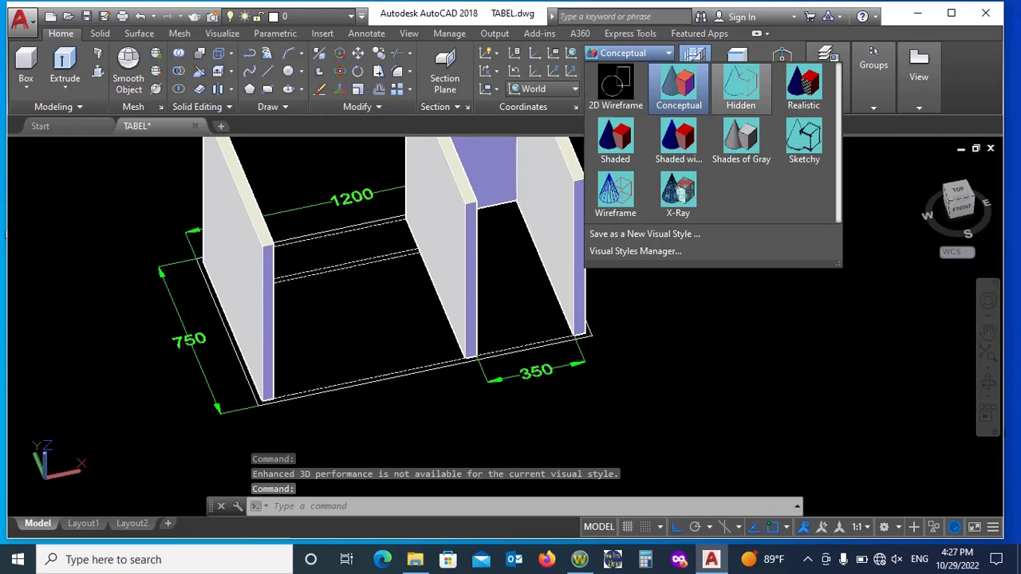
click(615, 140)
shift+middle_drag(558, 297, 676, 142)
click(668, 53)
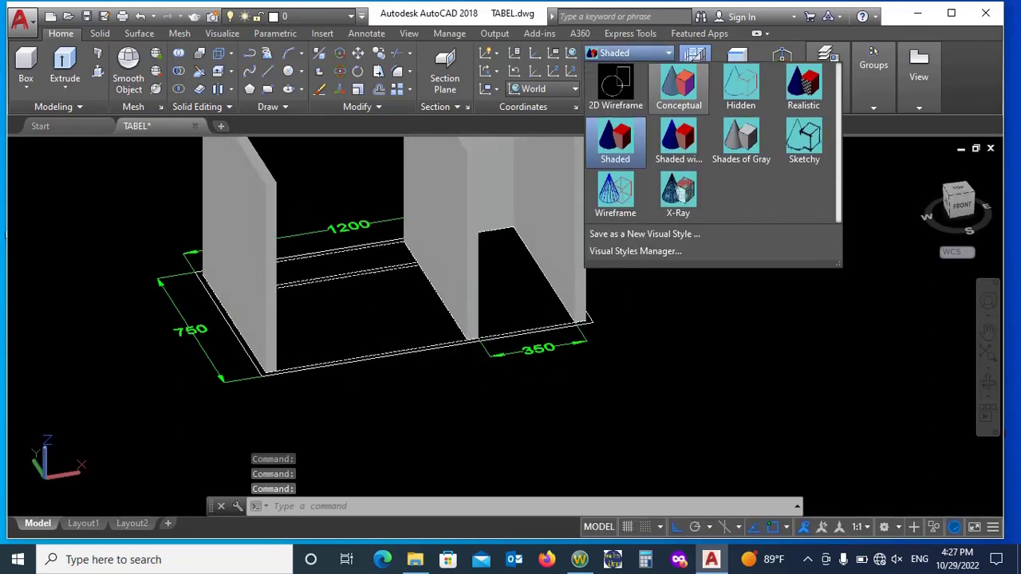
click(677, 141)
scroll(600, 214, down, 2)
shift+middle_drag(576, 239, 517, 286)
click(668, 53)
click(678, 87)
scroll(439, 245, up, 2)
Switch the model back to the 2D Wireframe visual style
click(668, 53)
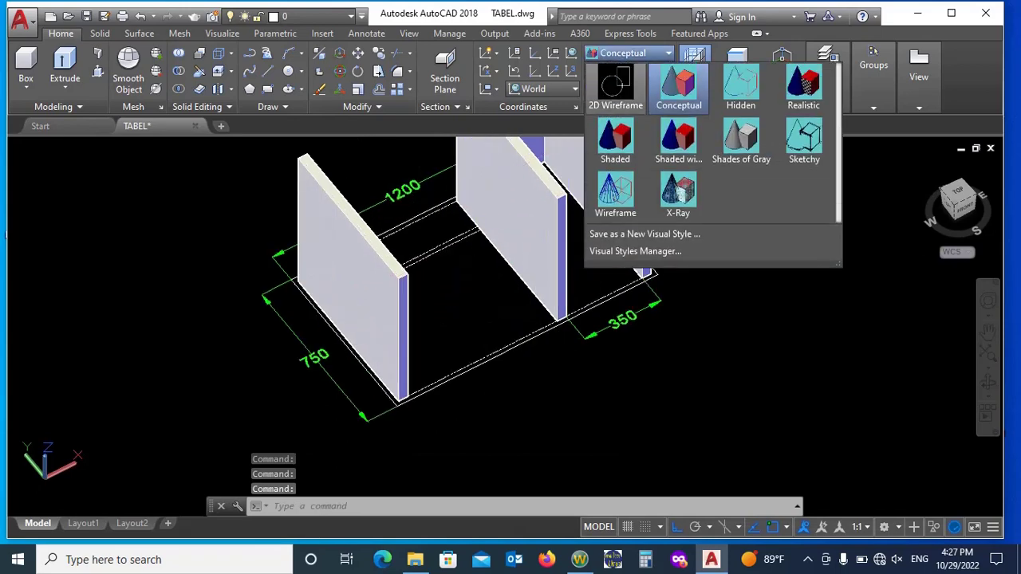
click(611, 83)
scroll(426, 245, up, 2)
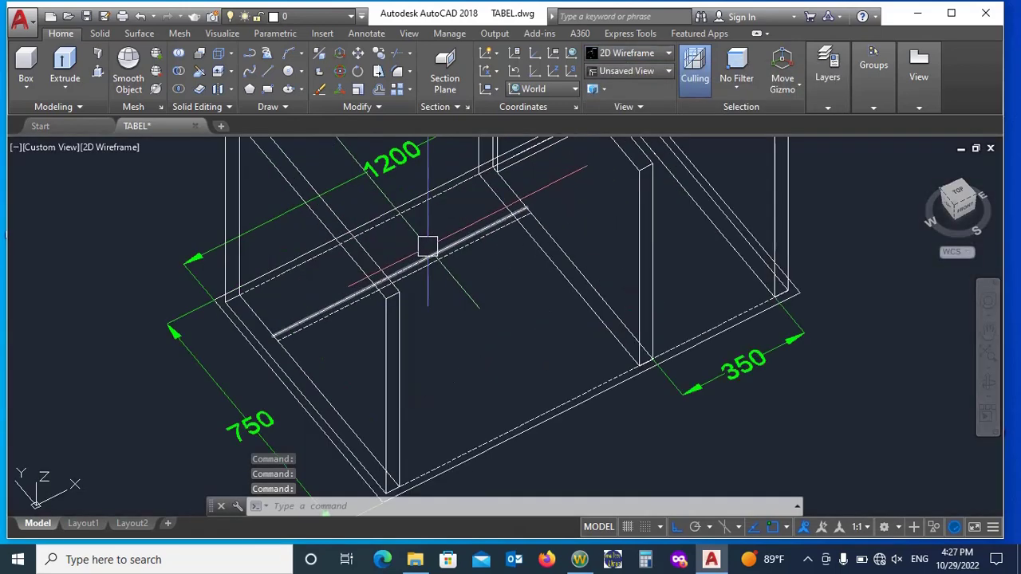
scroll(427, 246, down, 3)
shift+middle_drag(459, 289, 449, 272)
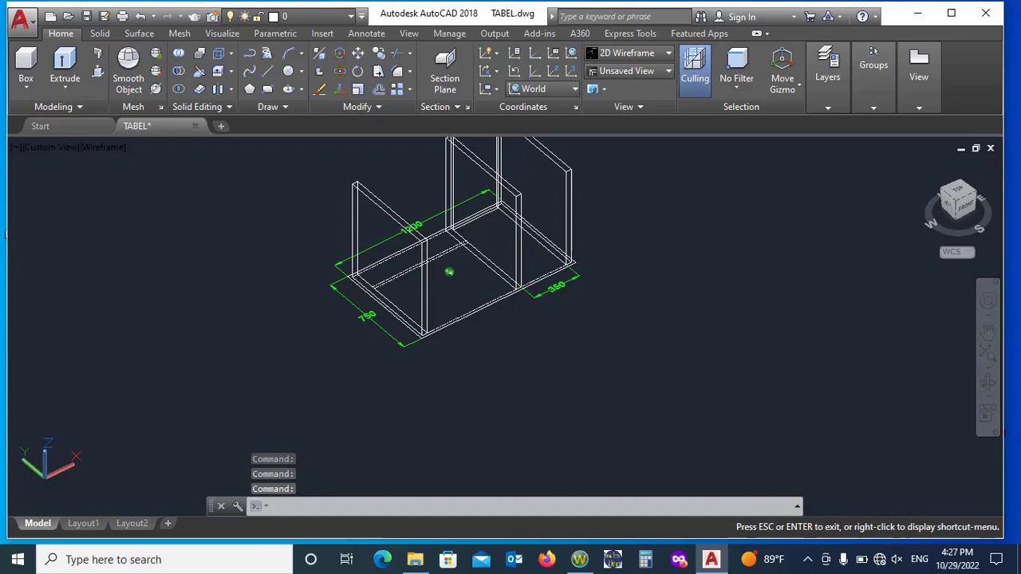
scroll(593, 260, up, 2)
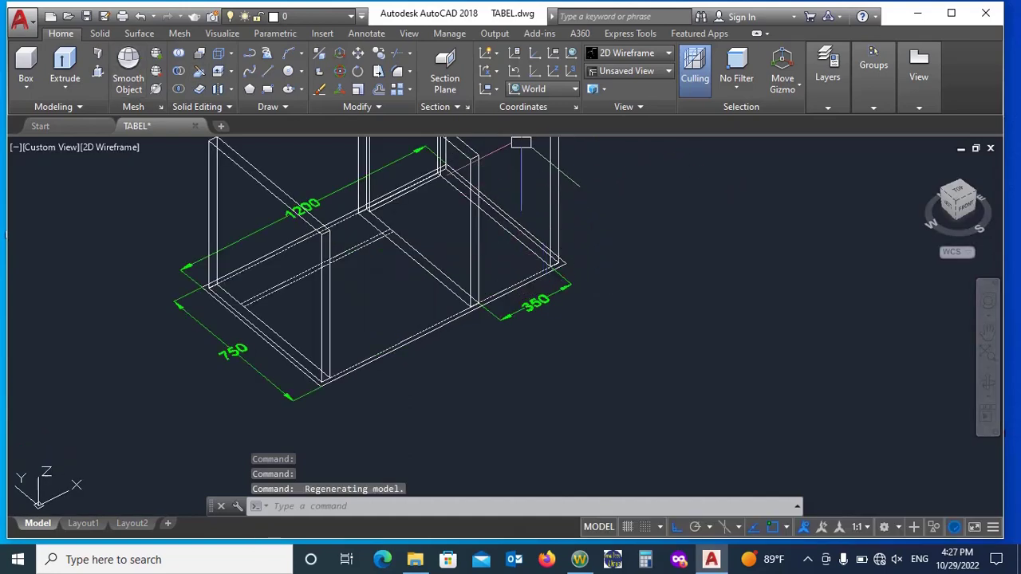
Model the tabletop as a box over the full outer rectangle, from its rear left corner to its front right corner, 40 high
click(26, 64)
scroll(463, 178, up, 2)
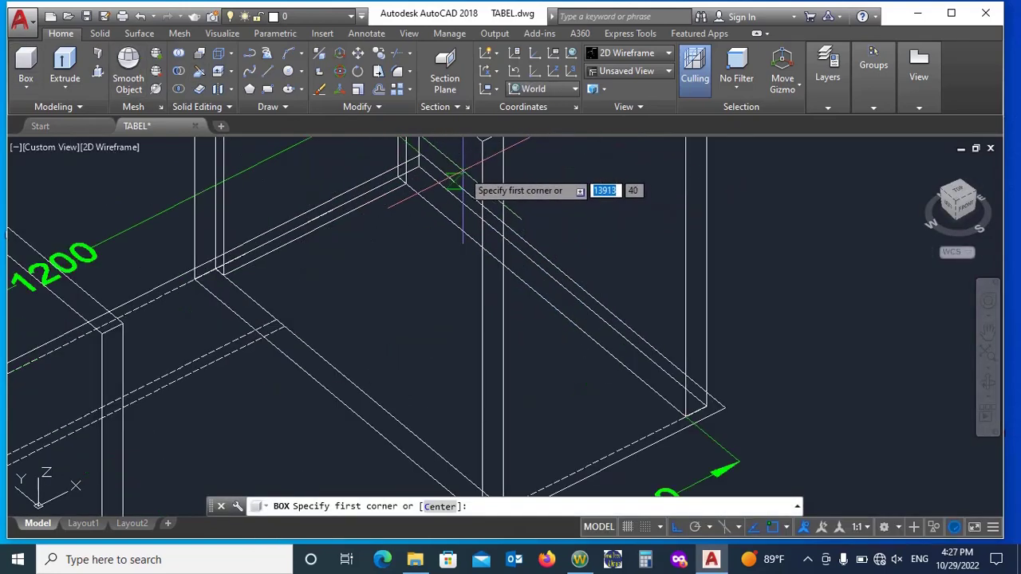
scroll(472, 186, down, 2)
scroll(231, 271, up, 5)
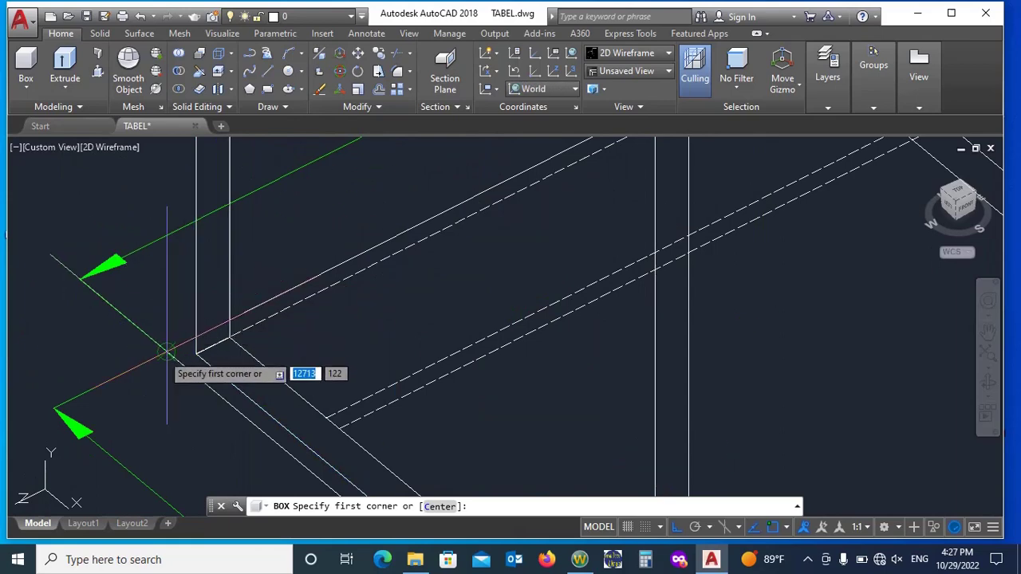
click(166, 351)
scroll(167, 351, down, 5)
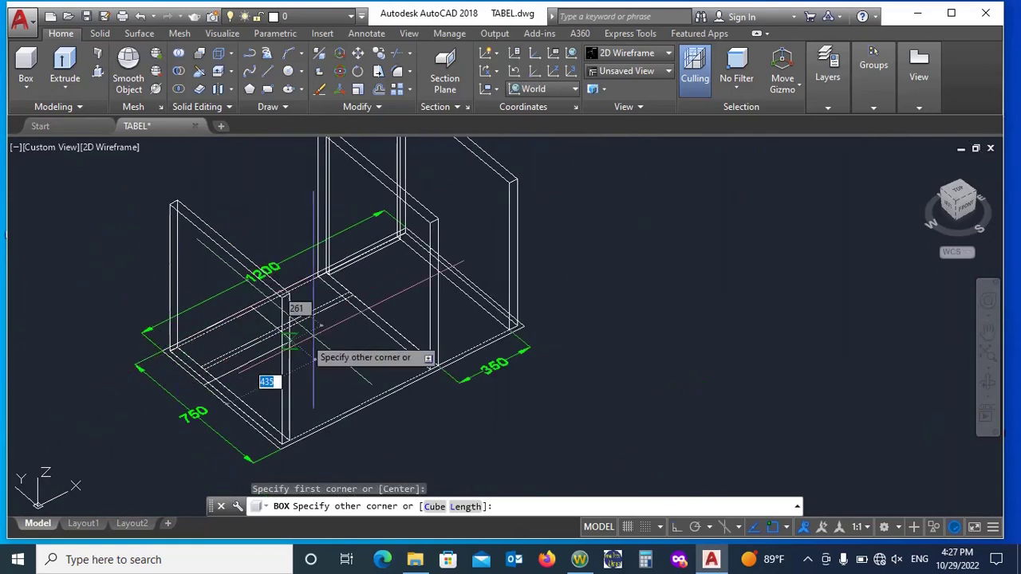
scroll(517, 326, up, 5)
click(520, 314)
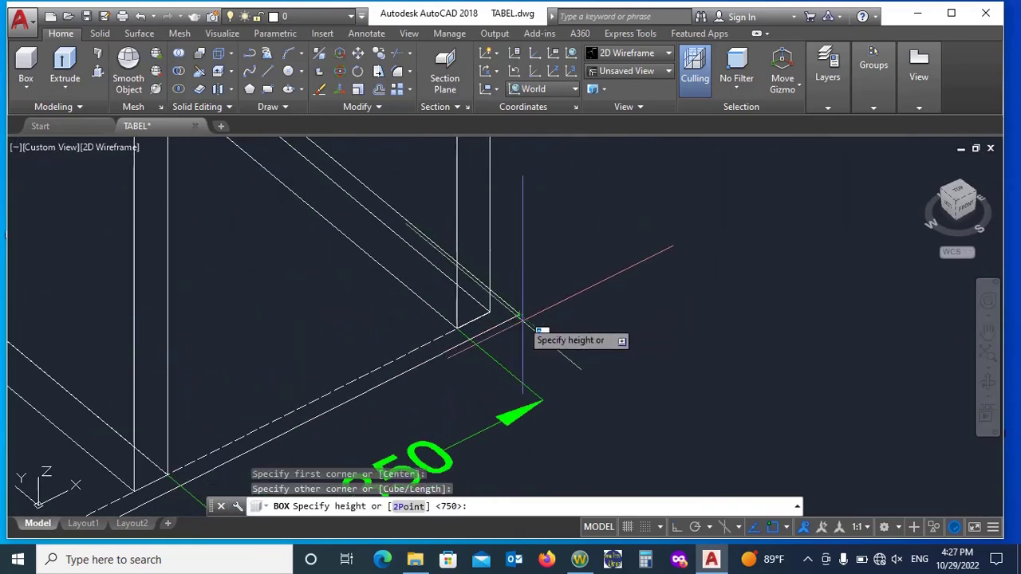
scroll(530, 320, down, 3)
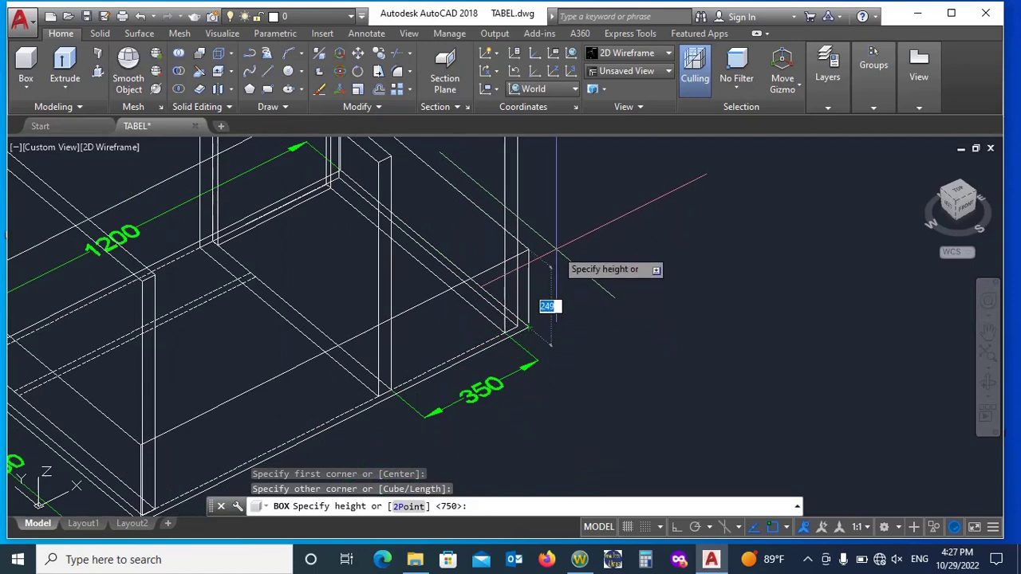
key(Return)
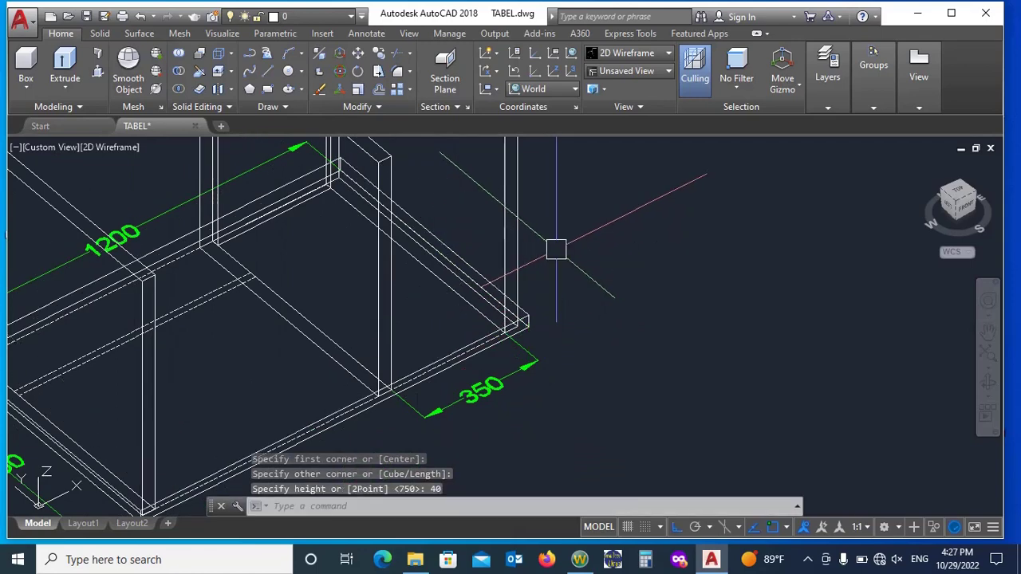
Move the tabletop up onto the panels, from the right side panel's bottom corner to the matching top corner
scroll(556, 250, down, 2)
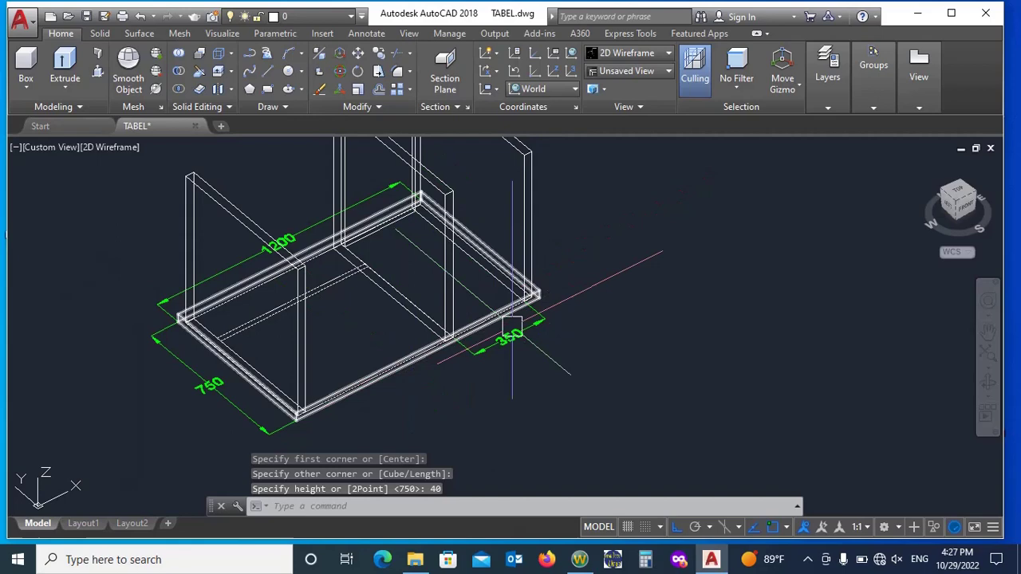
scroll(570, 280, up, 5)
click(433, 314)
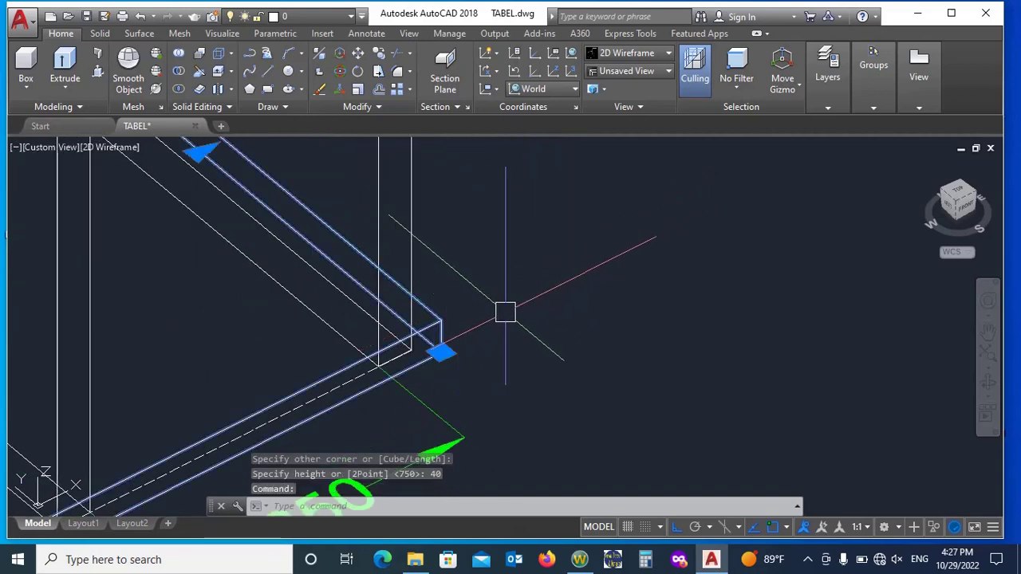
text(m)
key(Return)
scroll(515, 338, down, 2)
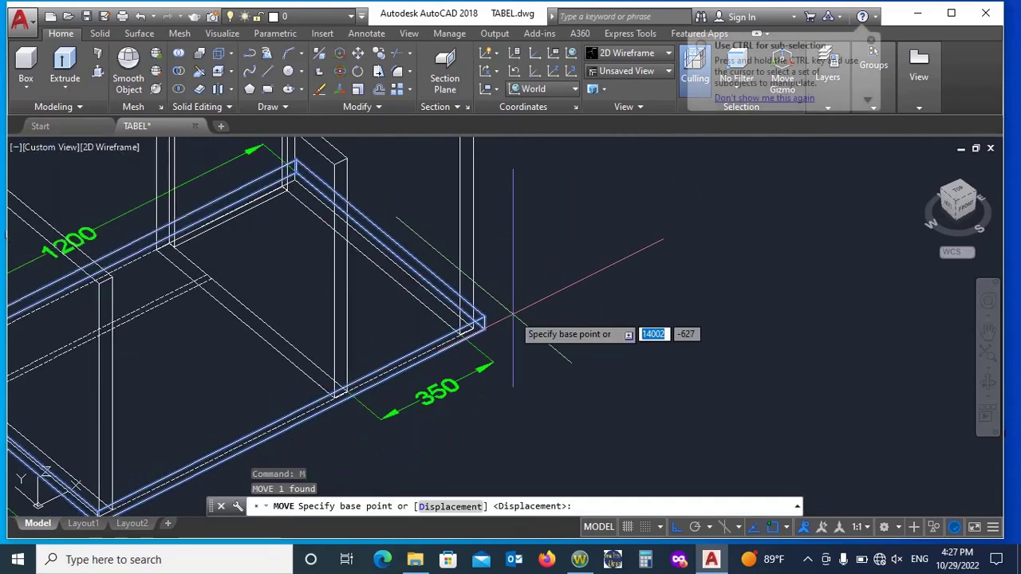
scroll(479, 334, up, 3)
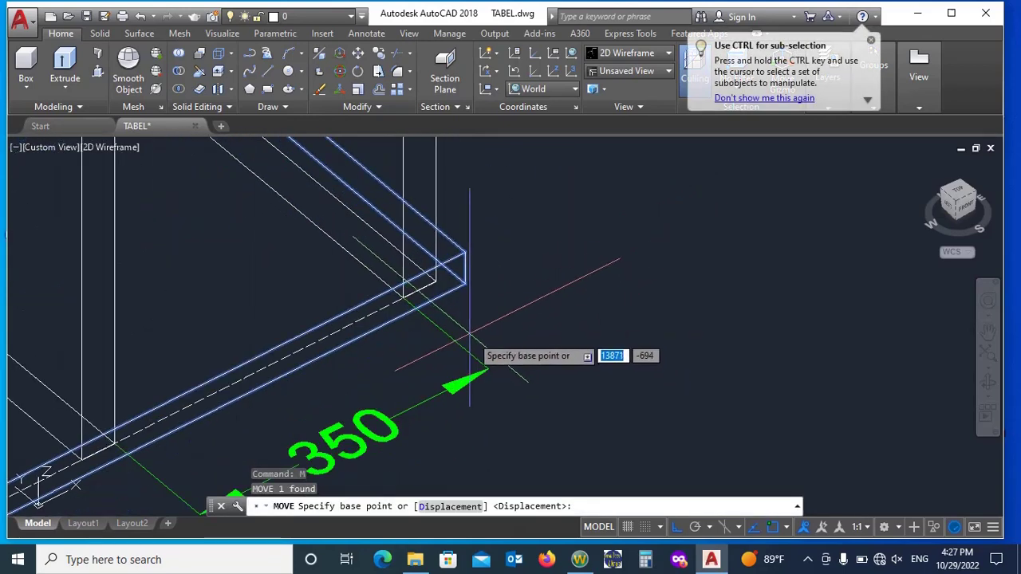
click(437, 287)
scroll(446, 271, down, 4)
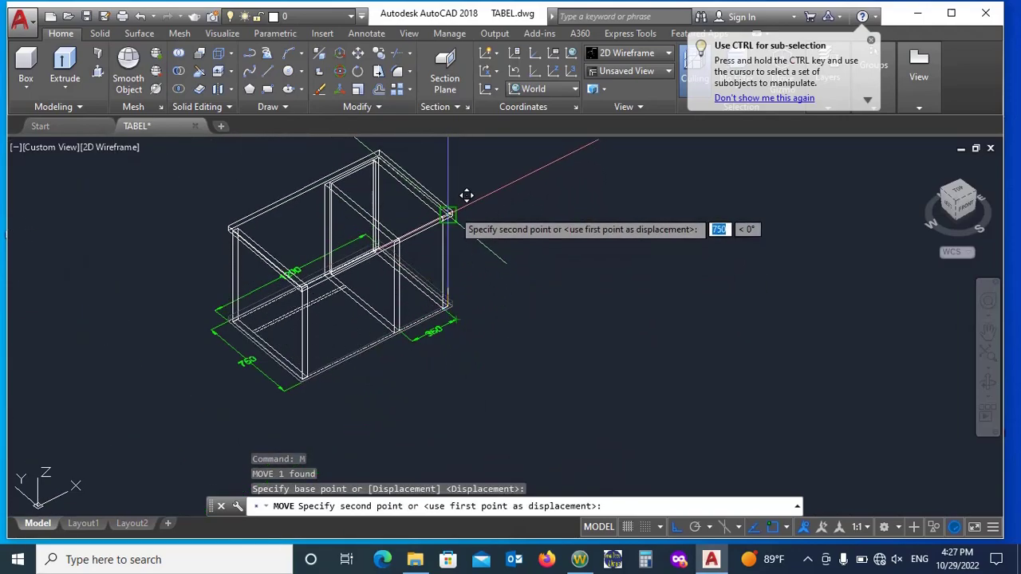
scroll(471, 195, up, 5)
click(454, 232)
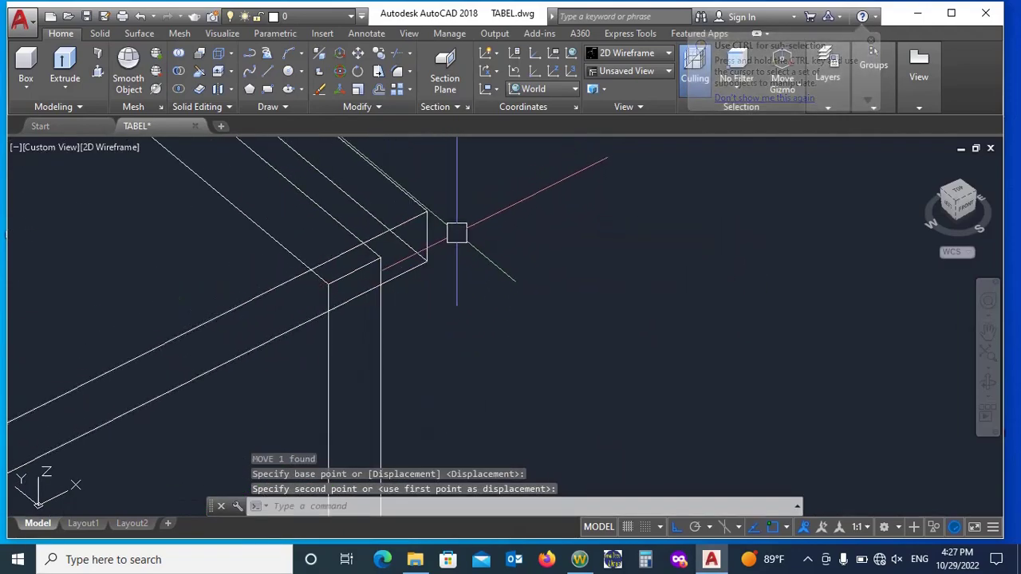
Check from the Front view how the tabletop sits on the panels, and return to an angled view
click(450, 239)
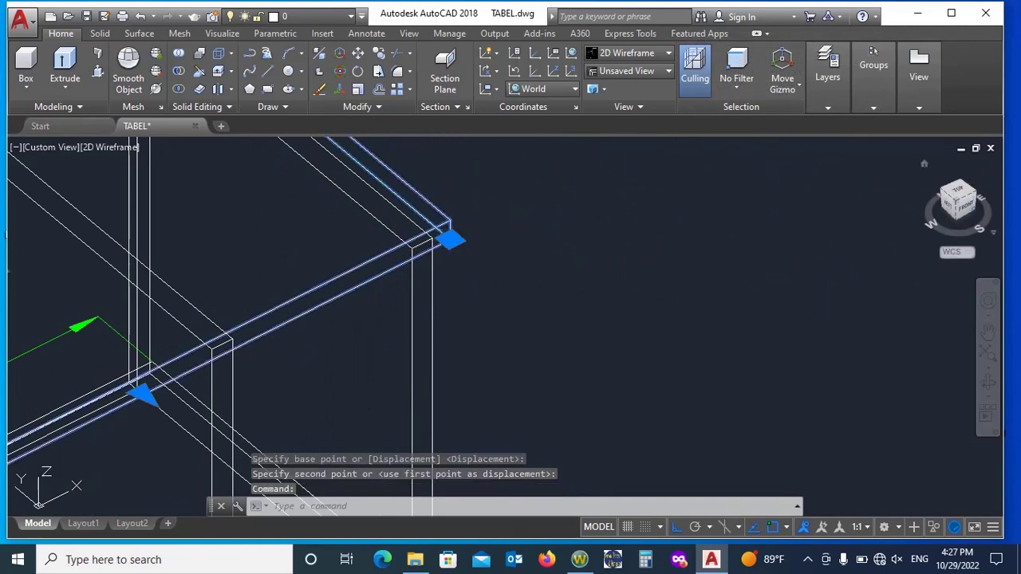
click(965, 206)
scroll(700, 342, up, 2)
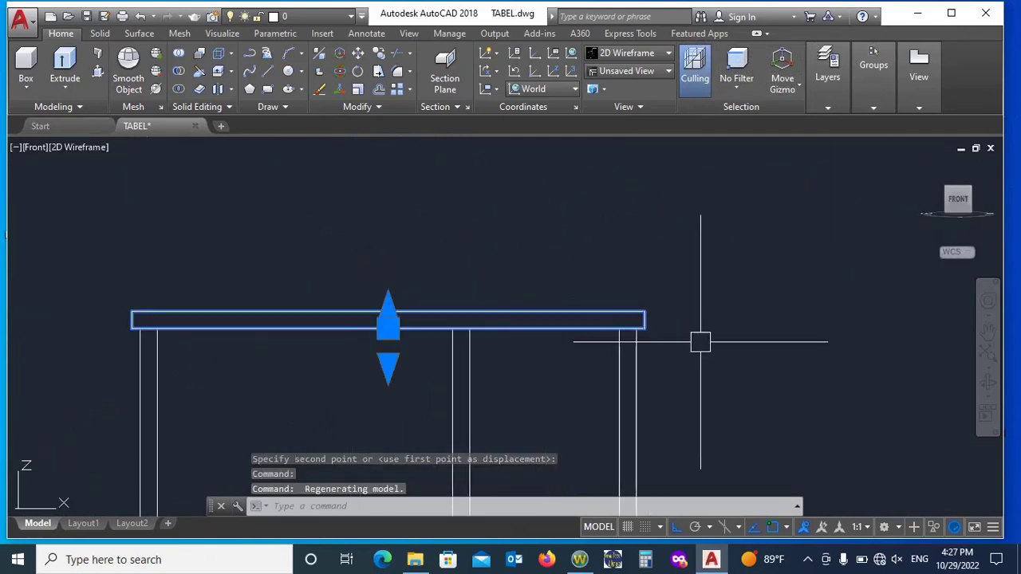
key(Escape)
scroll(662, 268, down, 6)
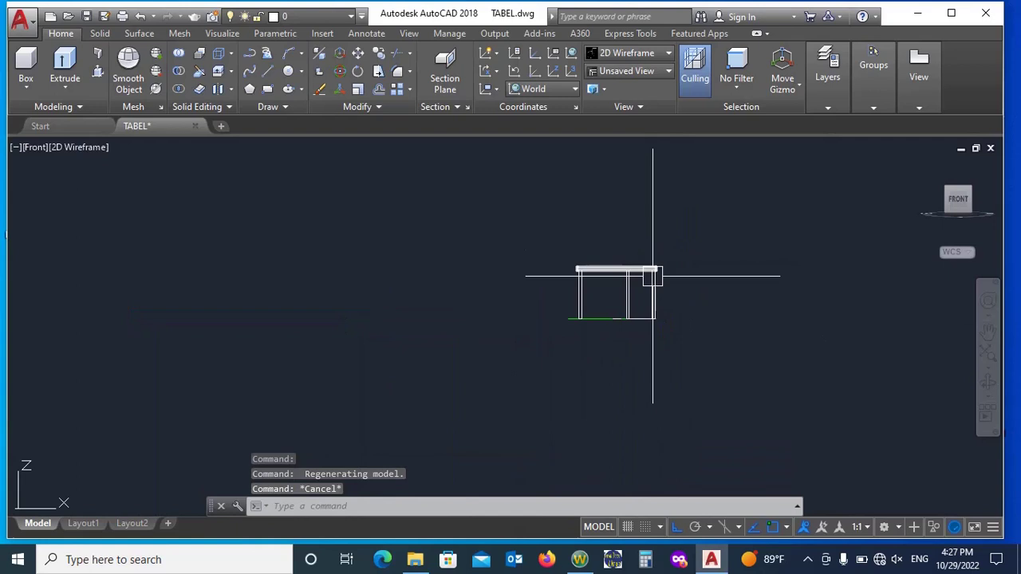
shift+middle_drag(661, 268, 726, 317)
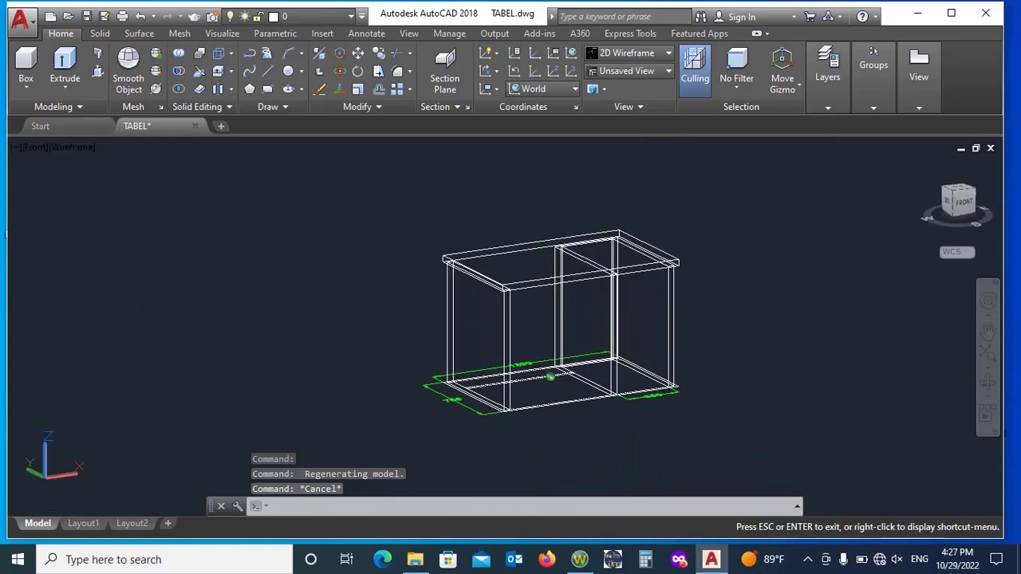
Apply the Conceptual visual style and inspect the table with its top from slightly above
click(626, 53)
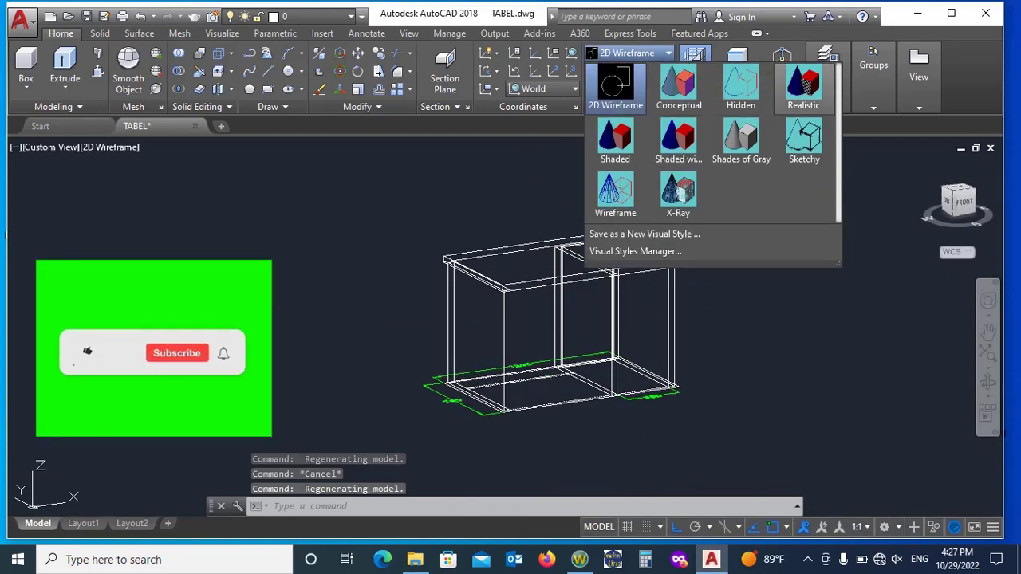
click(679, 88)
mouse_move(609, 333)
shift+middle_down()
mouse_move(431, 299)
mouse_move(622, 285)
mouse_move(614, 335)
mouse_move(542, 327)
mouse_move(614, 323)
mouse_move(618, 343)
mouse_move(606, 339)
shift+middle_up()
key(Escape)
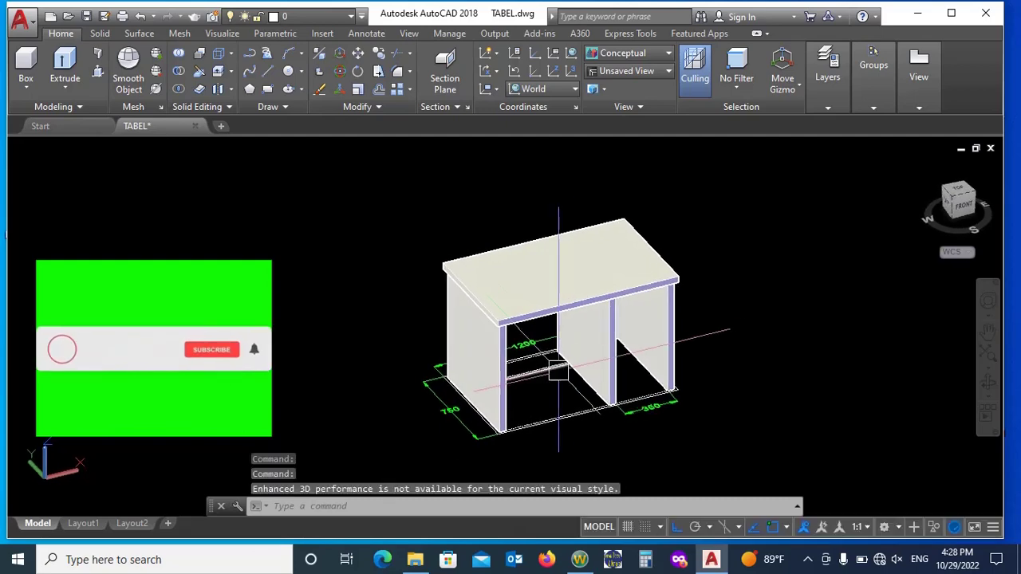
Return the table to 2D Wireframe and view the dashed strip between the left side panel and the divider
click(630, 53)
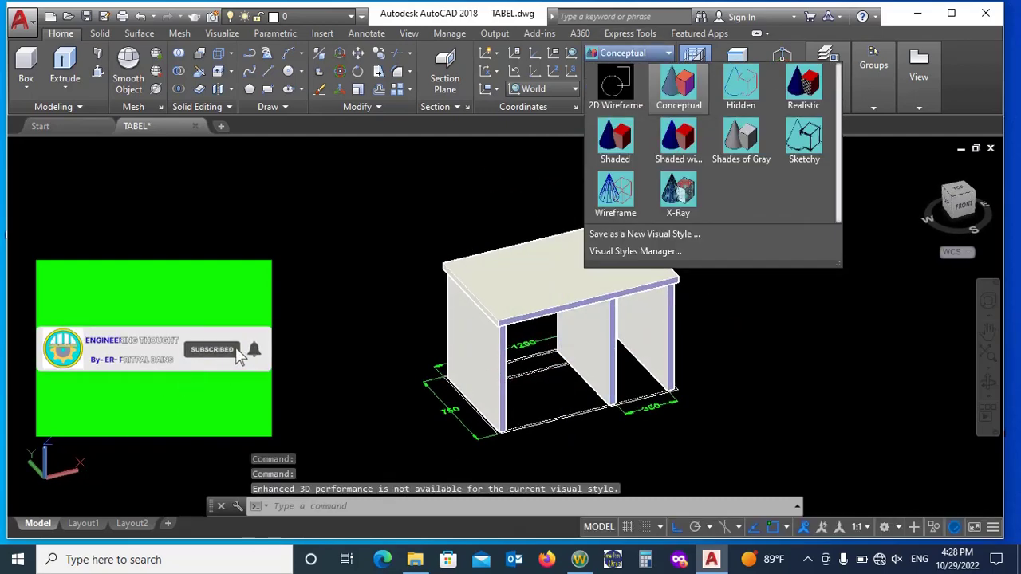
click(617, 87)
scroll(555, 396, up, 5)
mouse_move(556, 397)
shift+middle_down()
mouse_move(531, 369)
mouse_move(549, 387)
shift+middle_up()
Model the left back panel as a box on the inner dashed strip between the left side panel and the divider, up to the side panels' top
text(B)
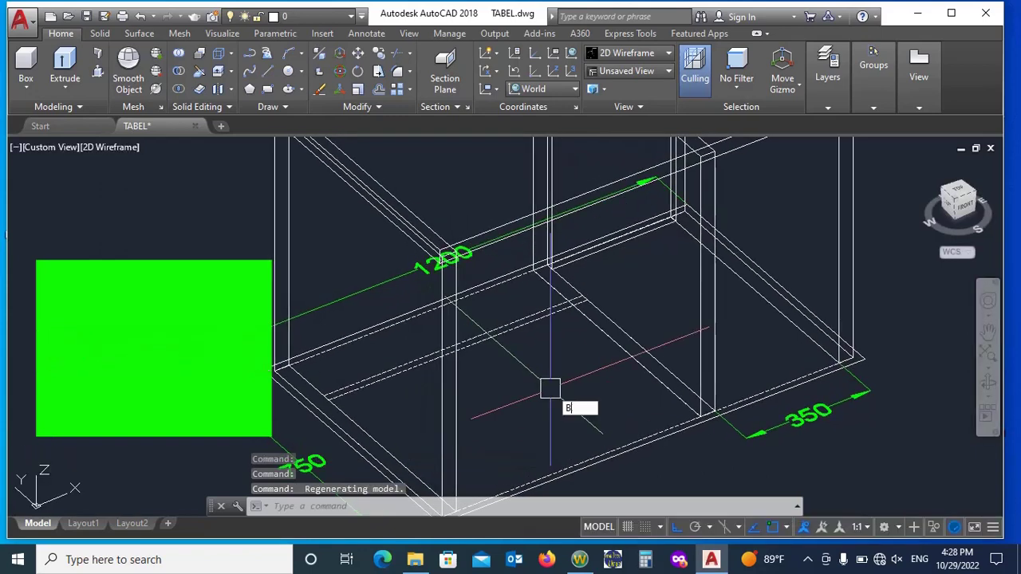
text(OX)
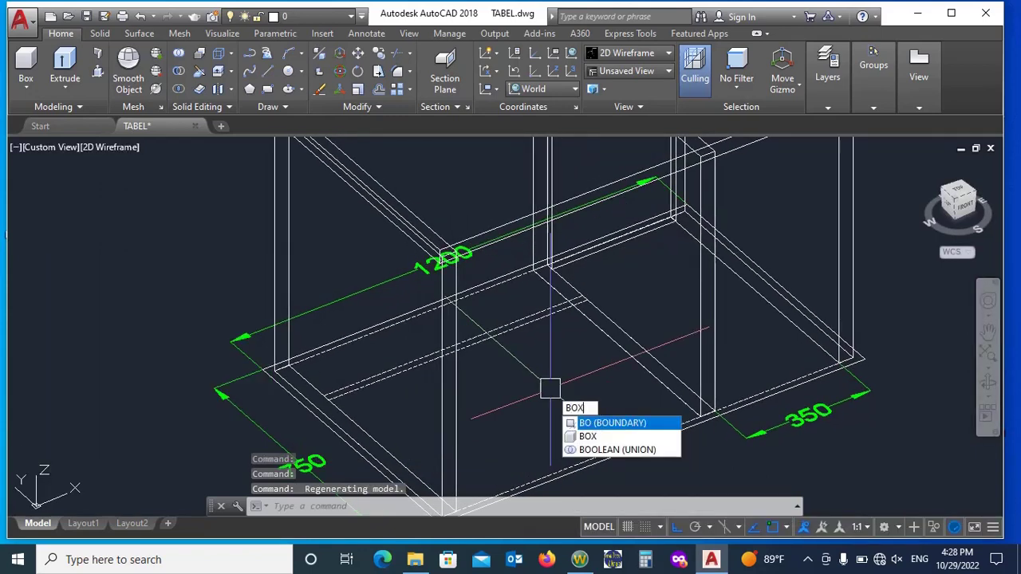
key(Return)
scroll(558, 360, up, 5)
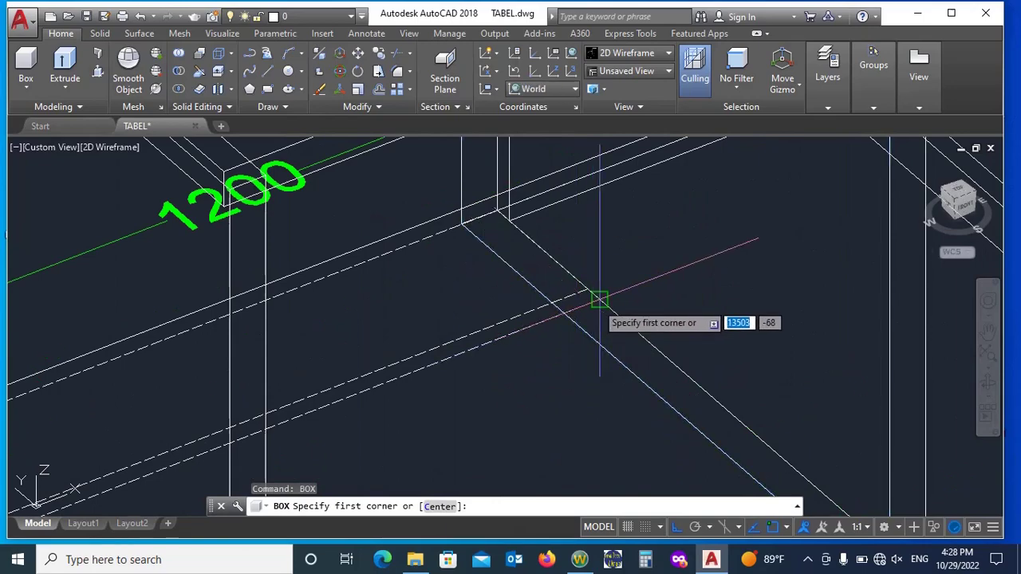
click(599, 299)
scroll(558, 316, down, 5)
scroll(372, 366, up, 5)
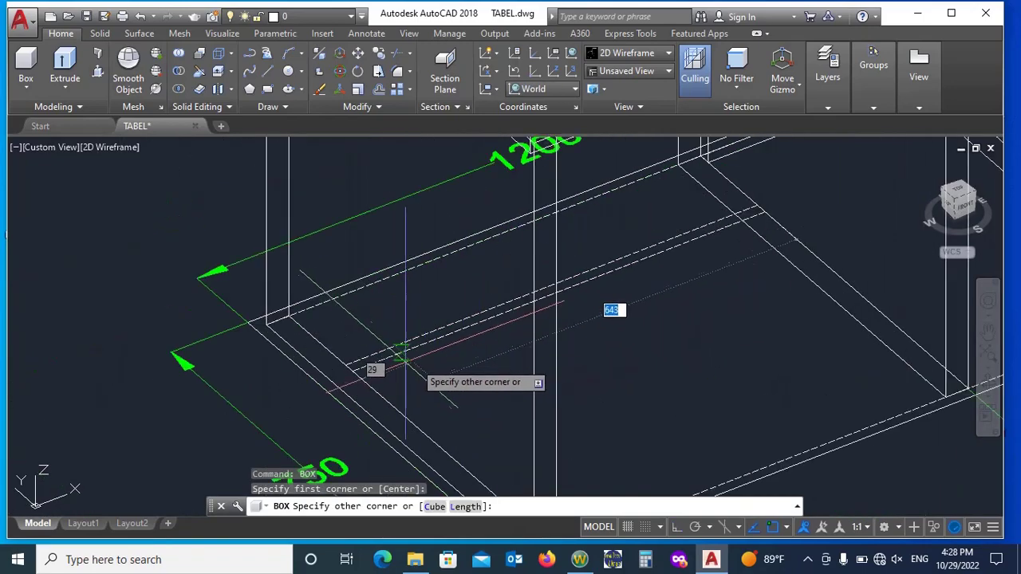
click(344, 365)
scroll(327, 348, down, 5)
scroll(343, 358, up, 5)
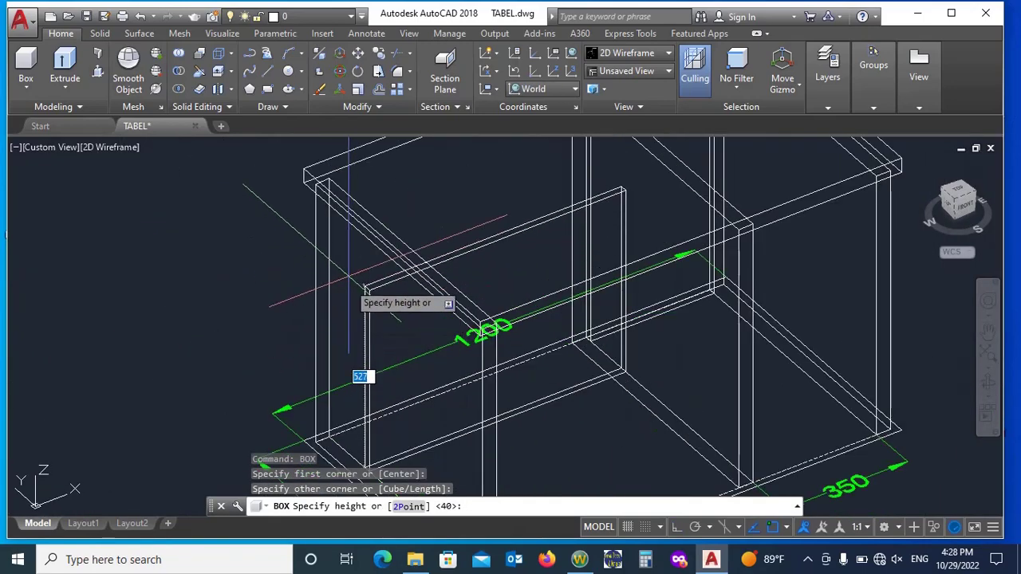
scroll(311, 206, up, 2)
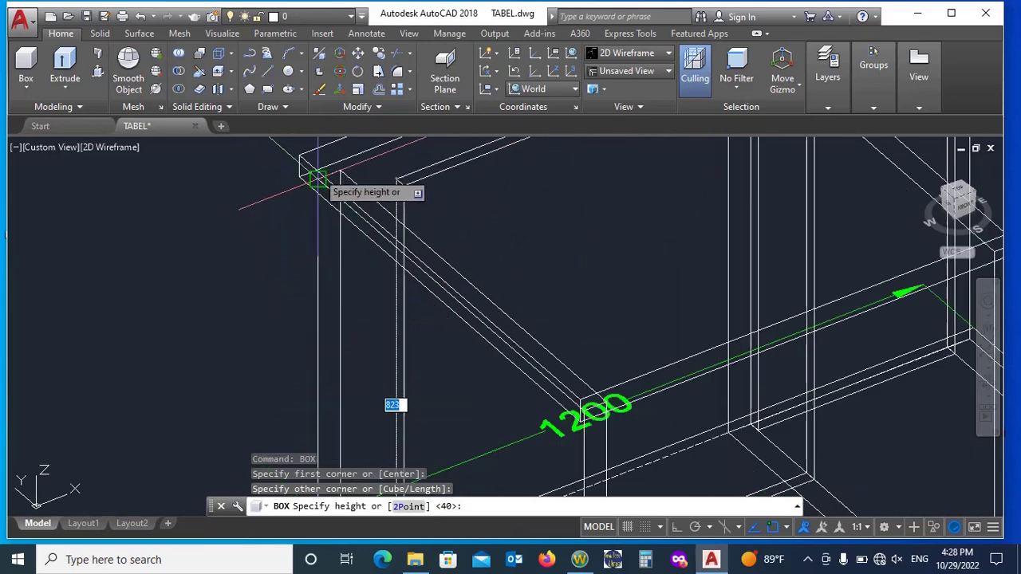
click(318, 179)
Measure with an aligned dimension the height from the left back panel's lower edge to the left leg's foot in the Front View
scroll(308, 214, down, 8)
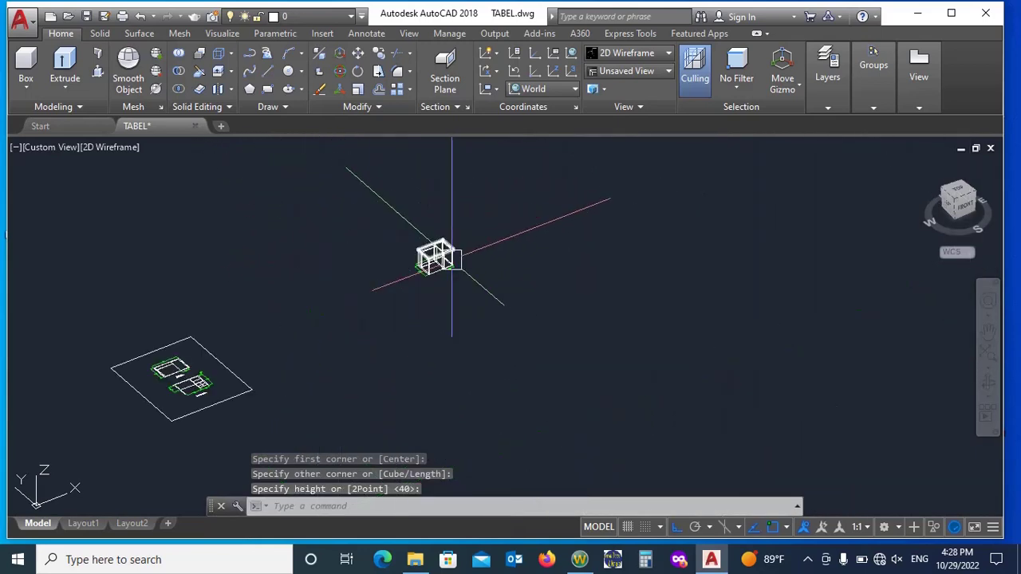
scroll(271, 339, up, 7)
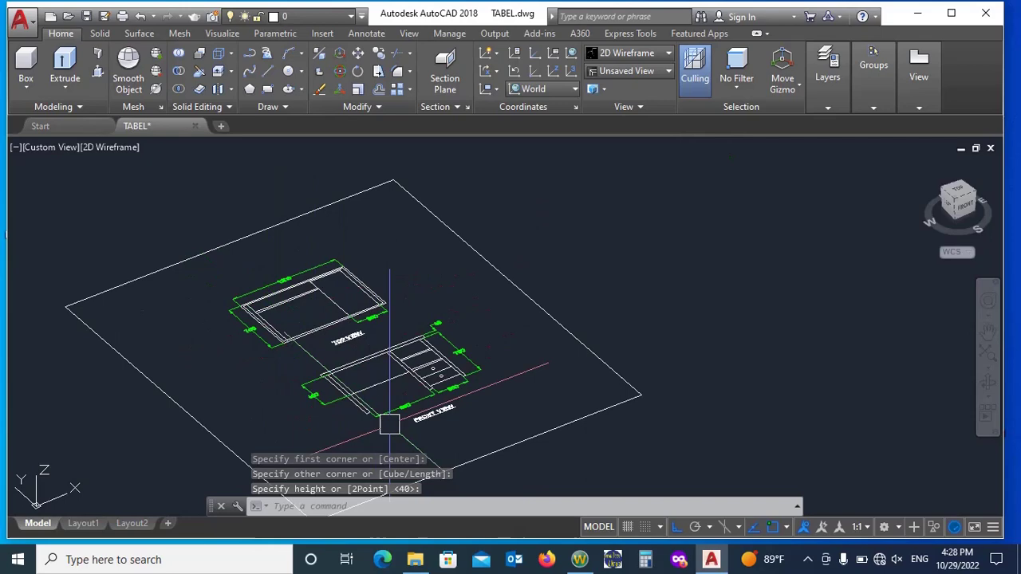
text(D)
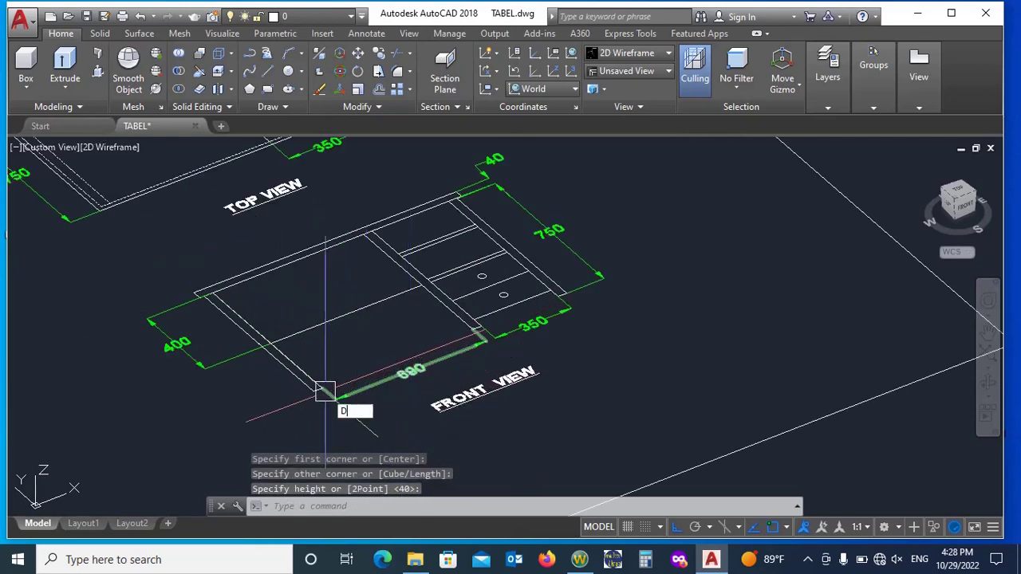
text(IMAL)
key(Return)
scroll(303, 359, up, 2)
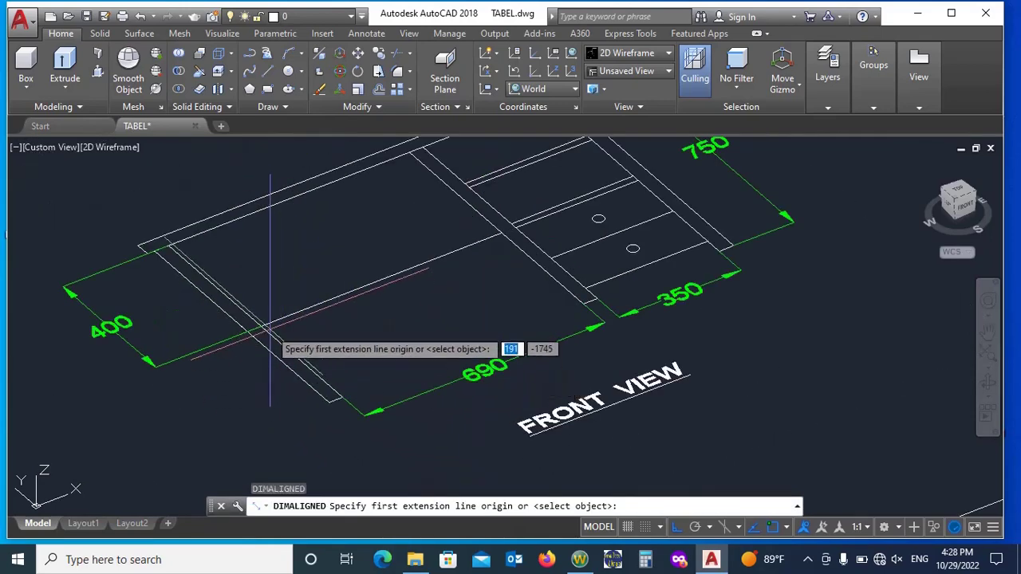
click(257, 329)
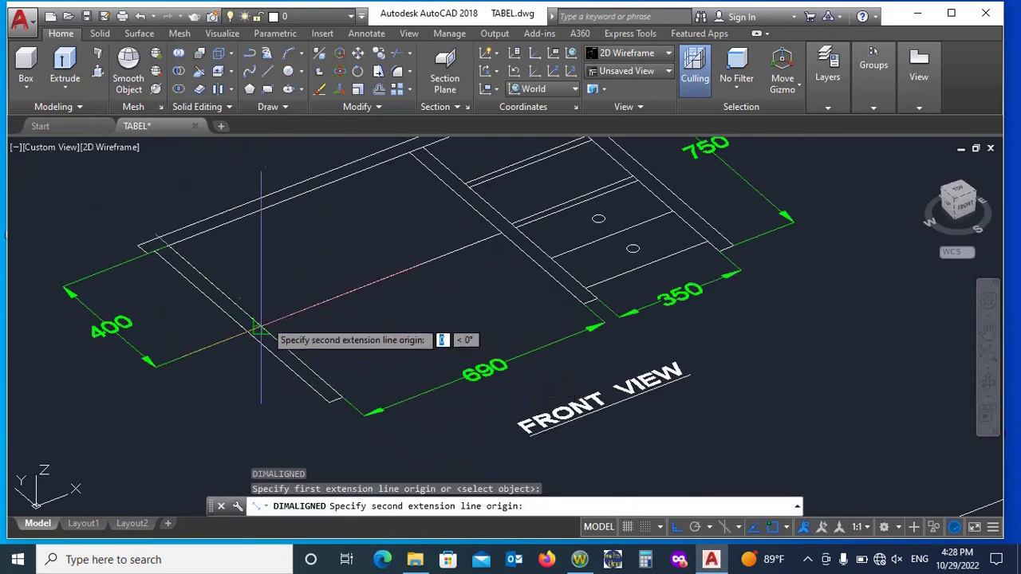
scroll(363, 398, up, 2)
click(337, 407)
scroll(329, 391, down, 3)
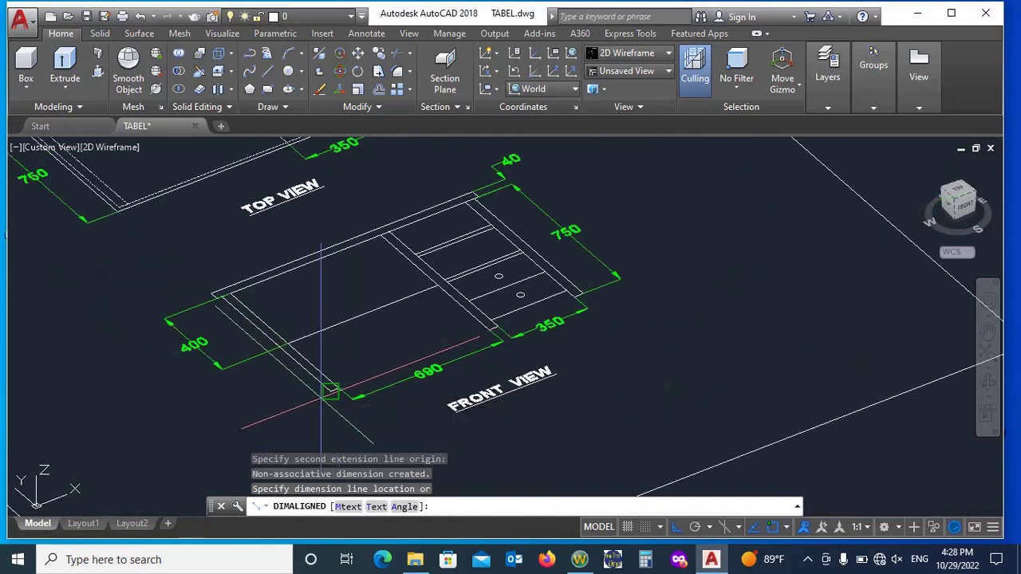
key(Escape)
Raise the underside of the left back panel by 350, leaving its upper edge in place
scroll(311, 405, down, 5)
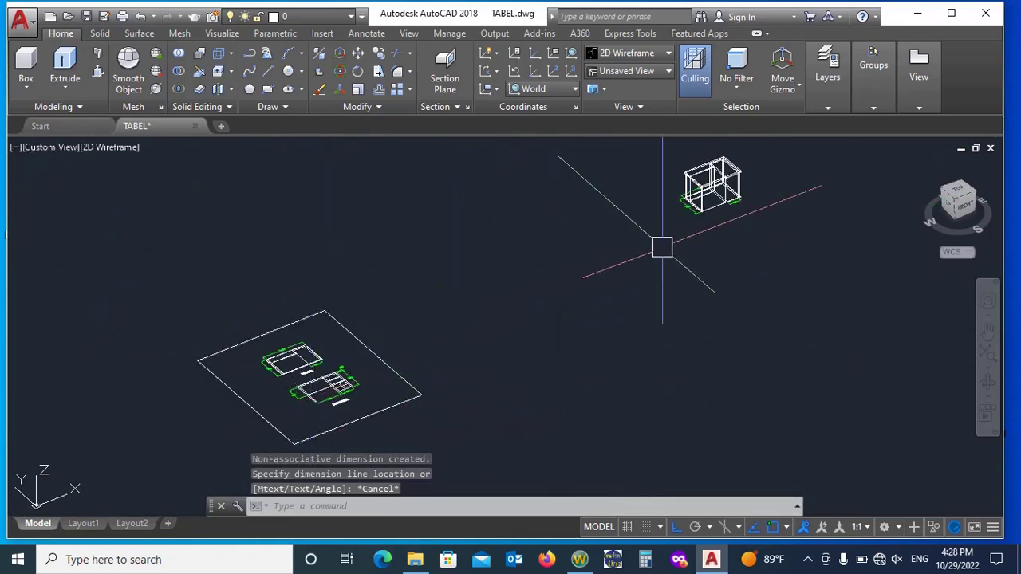
scroll(717, 193, up, 5)
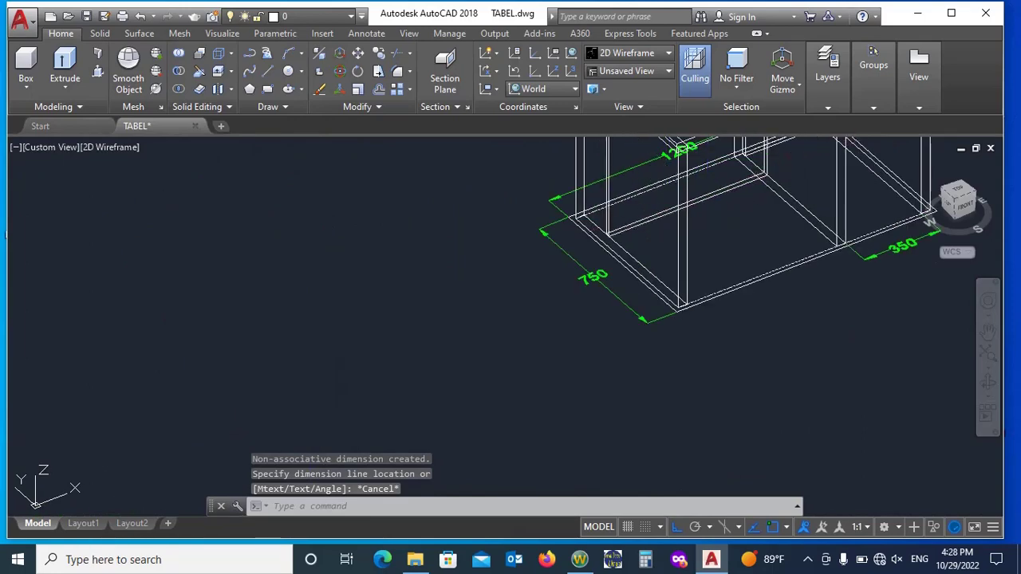
click(718, 193)
scroll(729, 249, down, 3)
scroll(724, 223, up, 6)
click(653, 306)
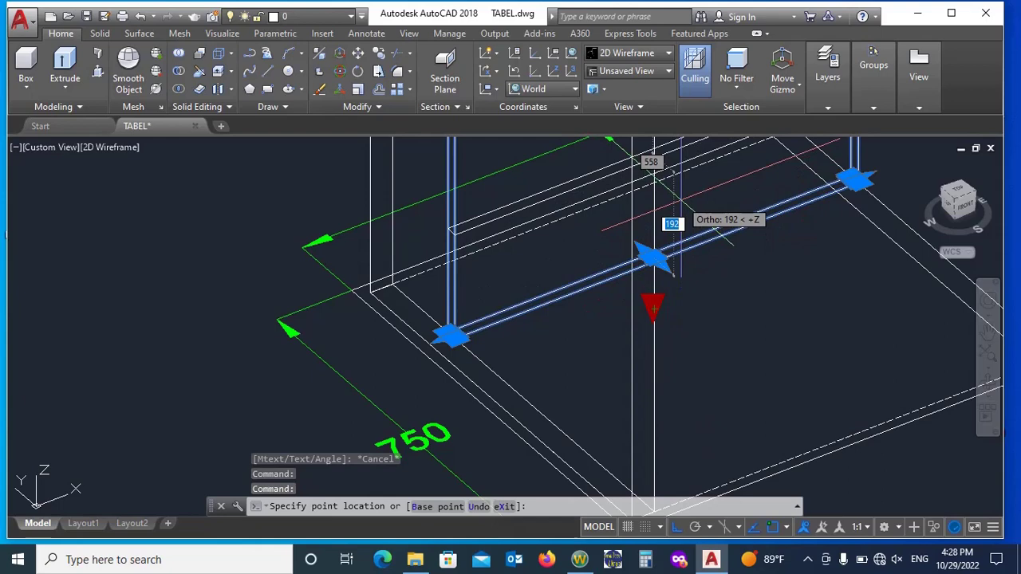
text(350)
key(Return)
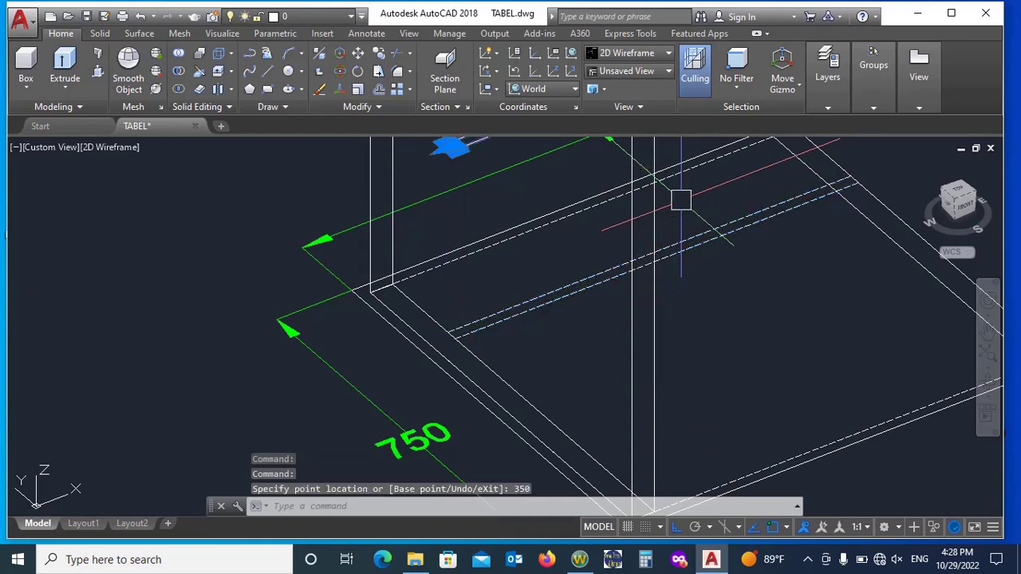
key(Escape)
Apply the Realistic visual style and inspect the shortened back panel from several angles
scroll(539, 310, down, 3)
scroll(537, 313, down, 2)
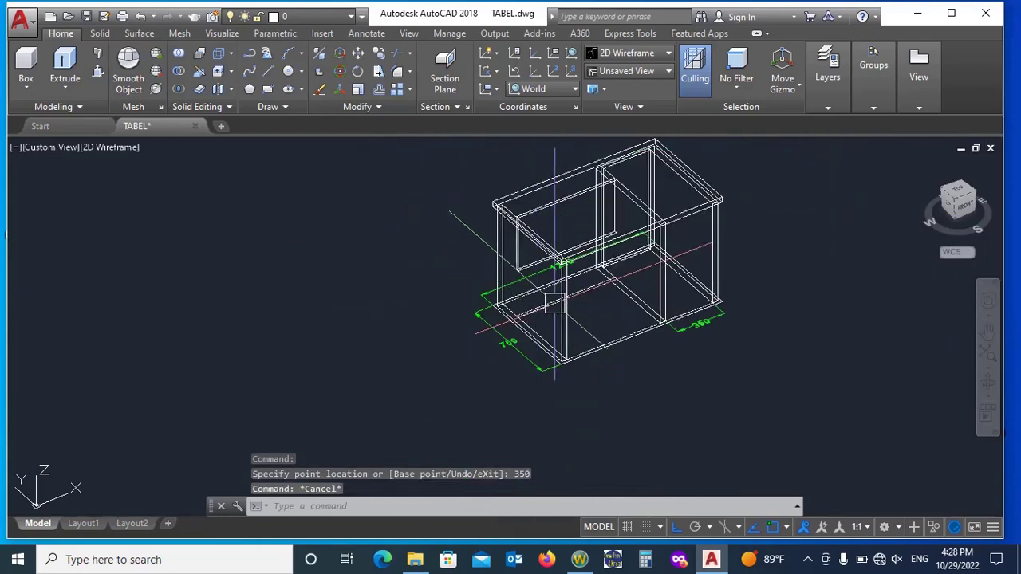
click(638, 52)
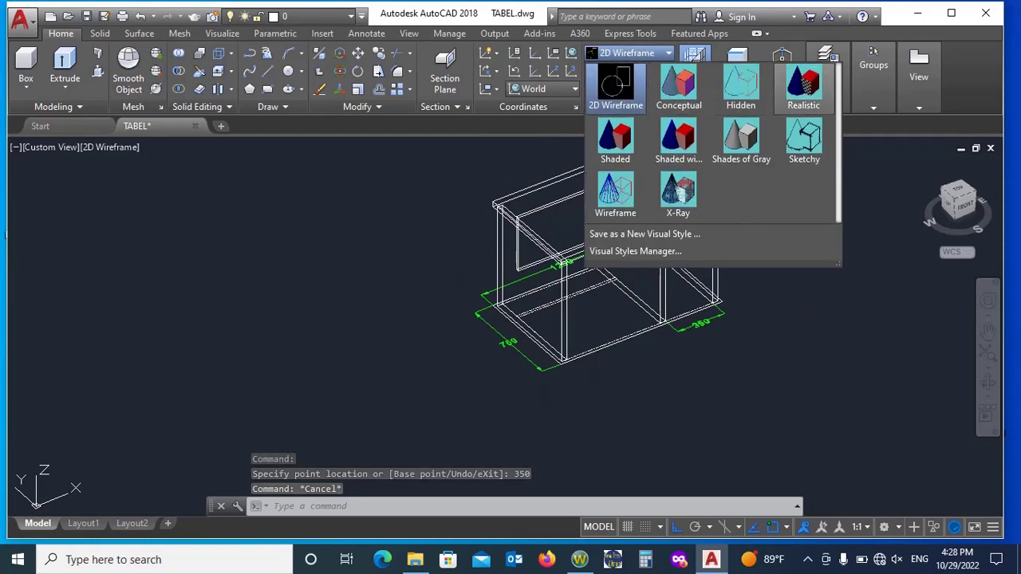
click(803, 86)
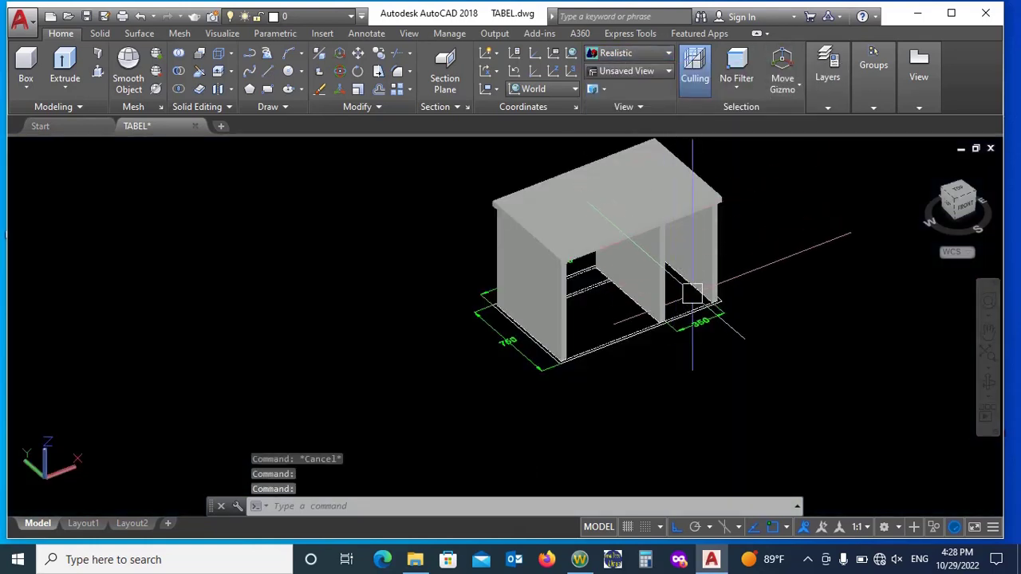
shift+middle_drag(693, 294, 596, 297)
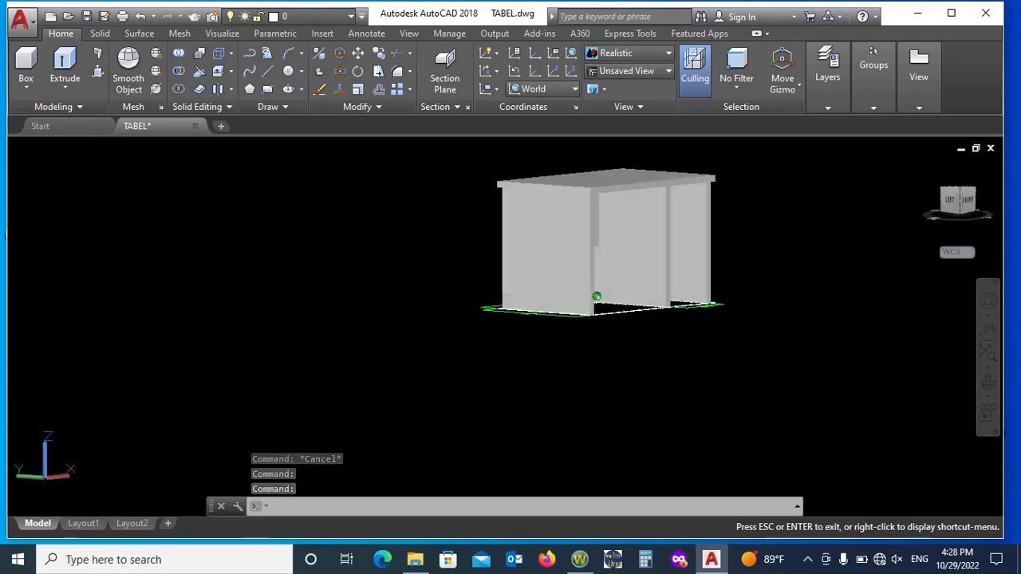
mouse_move(596, 296)
shift+middle_down()
mouse_move(654, 296)
mouse_move(626, 247)
mouse_move(642, 187)
mouse_move(597, 297)
shift+middle_up()
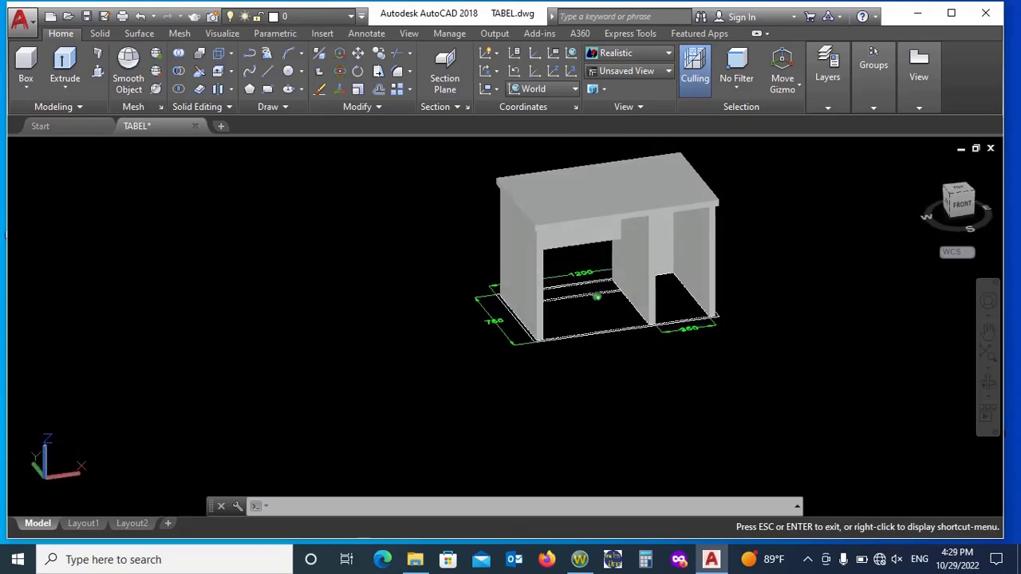
key(Escape)
Examine the drawer section in the Front View drawing and the matching compartment between the model's divider and right side panel
scroll(676, 295, down, 8)
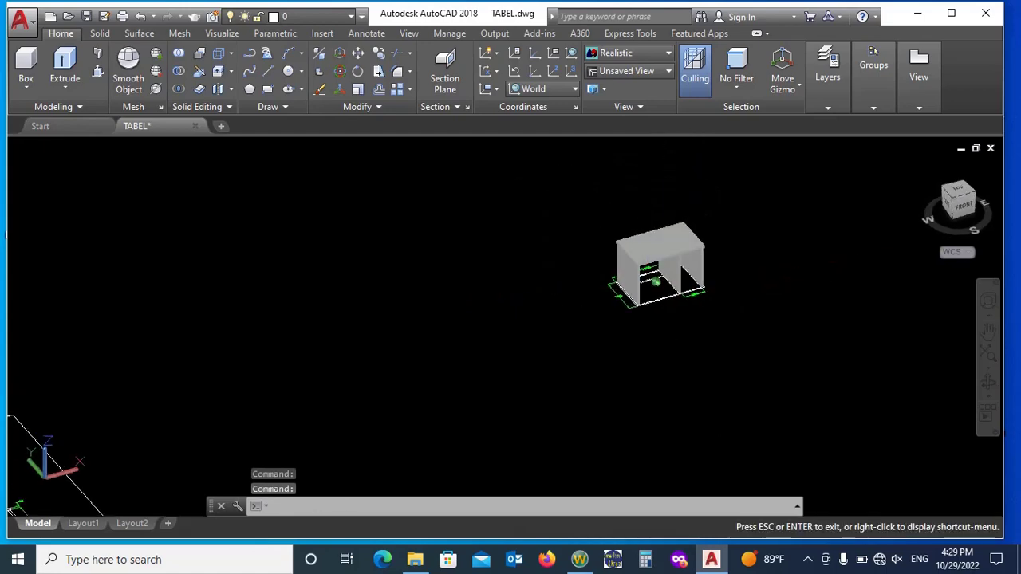
scroll(520, 362, up, 4)
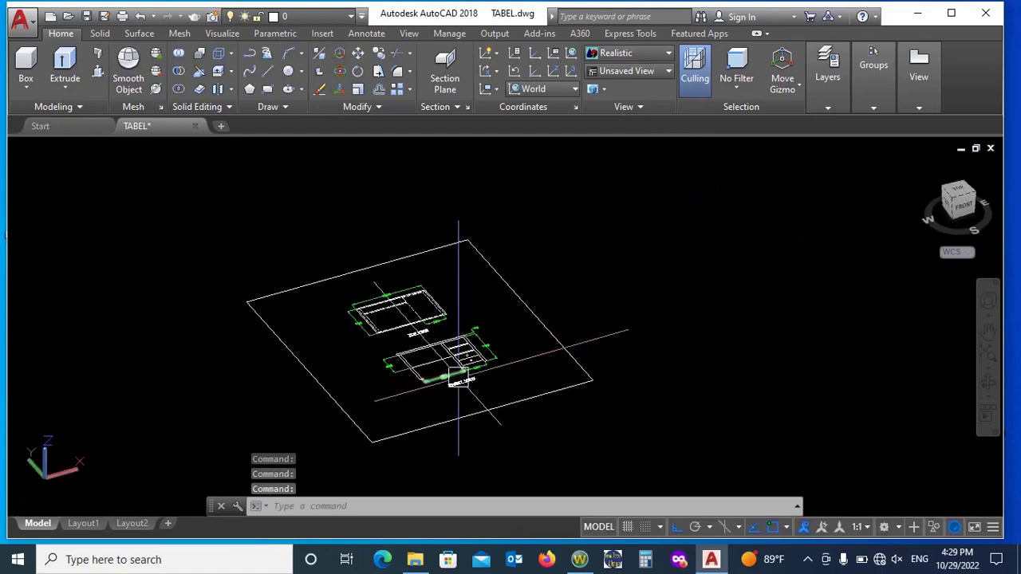
shift+middle_drag(458, 373, 442, 424)
scroll(442, 419, up, 5)
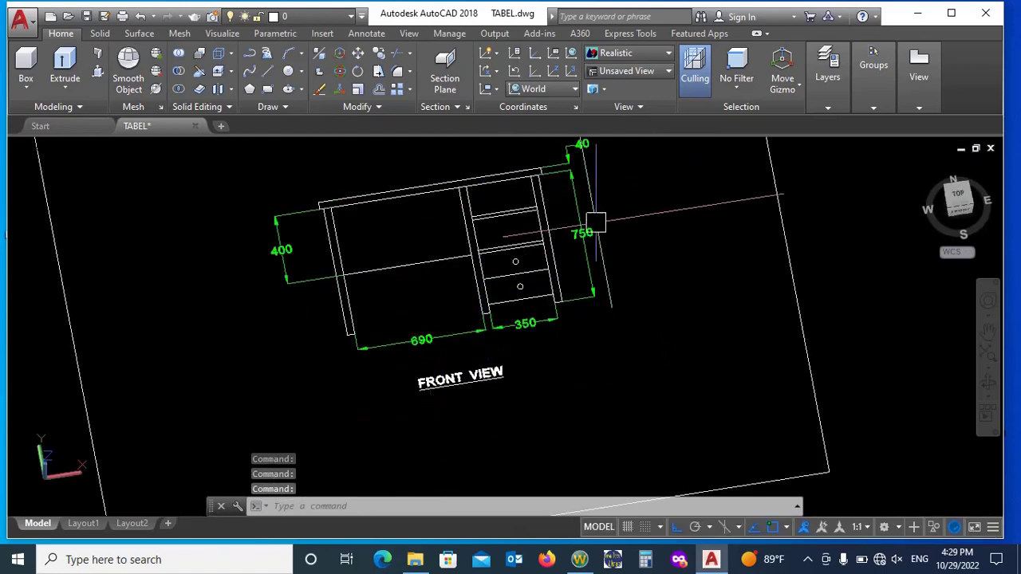
scroll(596, 222, up, 3)
mouse_move(335, 242)
mouse_down()
mouse_move(410, 308)
mouse_move(677, 370)
mouse_move(662, 388)
mouse_up()
scroll(437, 356, down, 6)
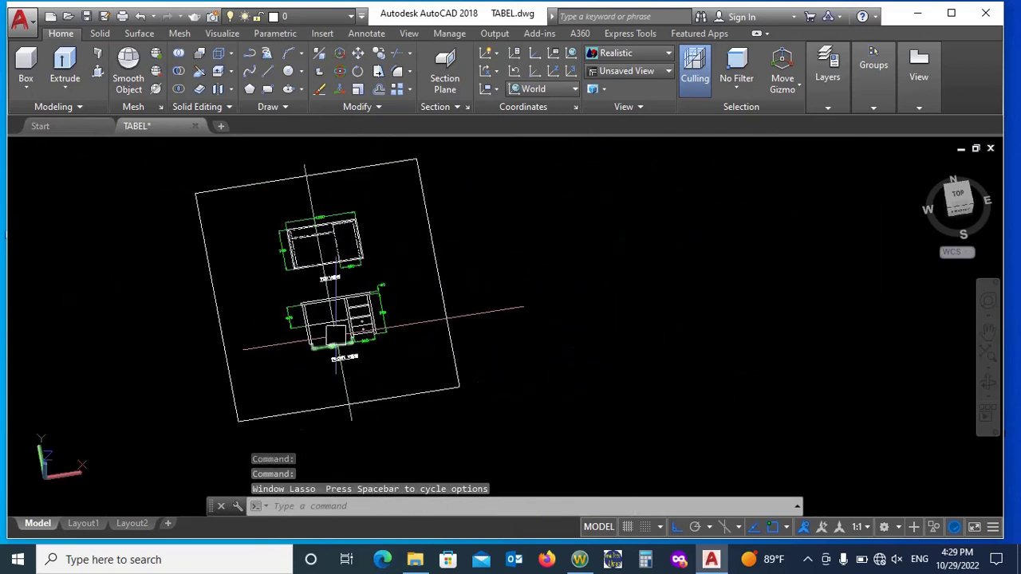
shift+middle_drag(478, 317, 464, 300)
scroll(575, 279, up, 6)
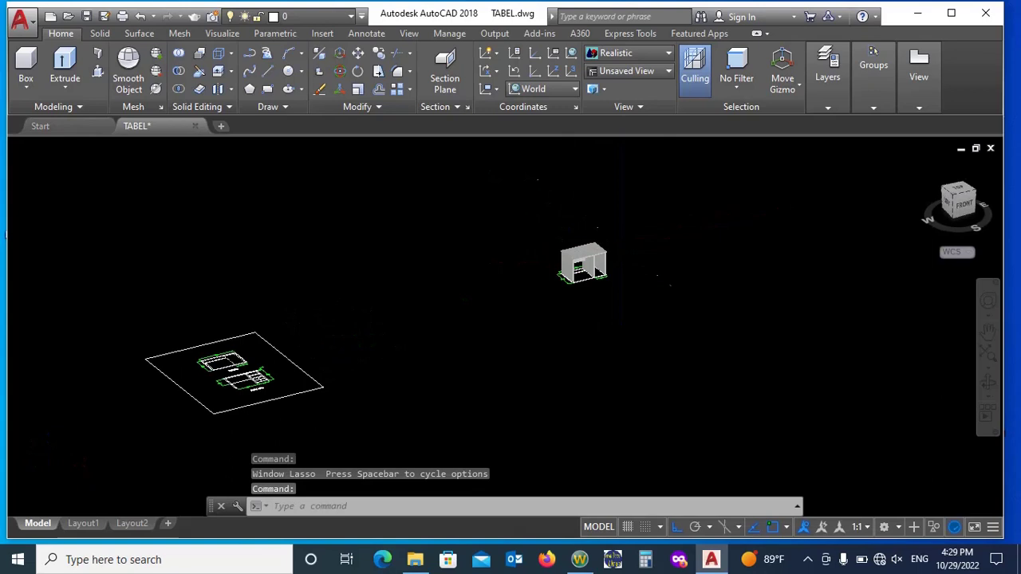
scroll(576, 294, up, 5)
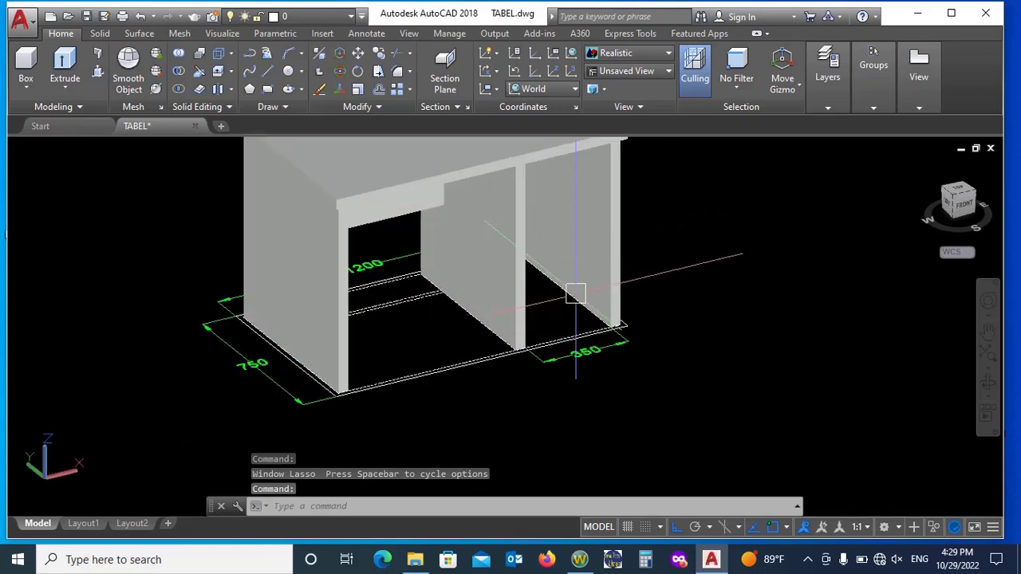
scroll(576, 295, down, 2)
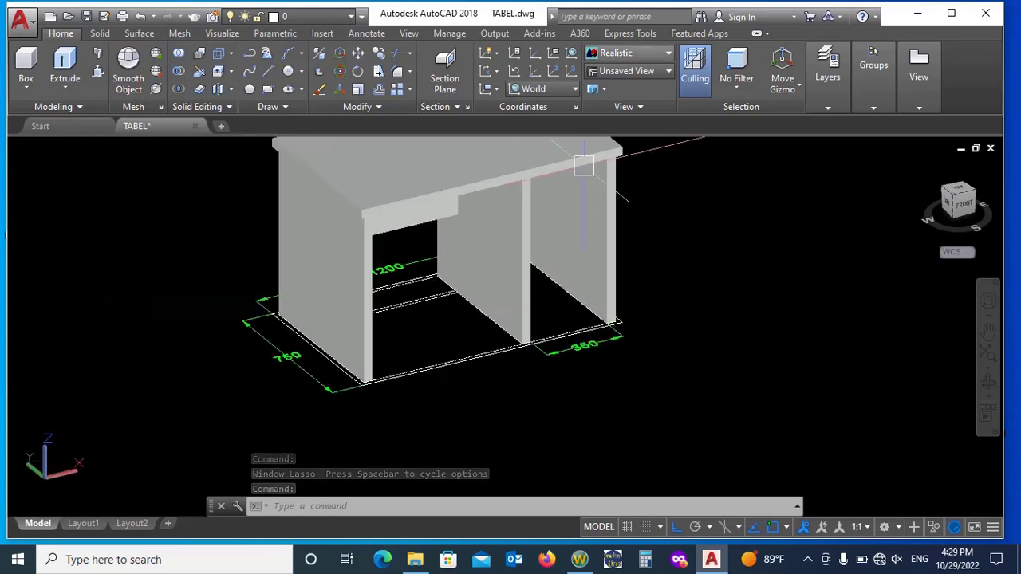
Return the table to 2D Wireframe and view the base of the compartment beside the right side panel
click(634, 53)
click(615, 84)
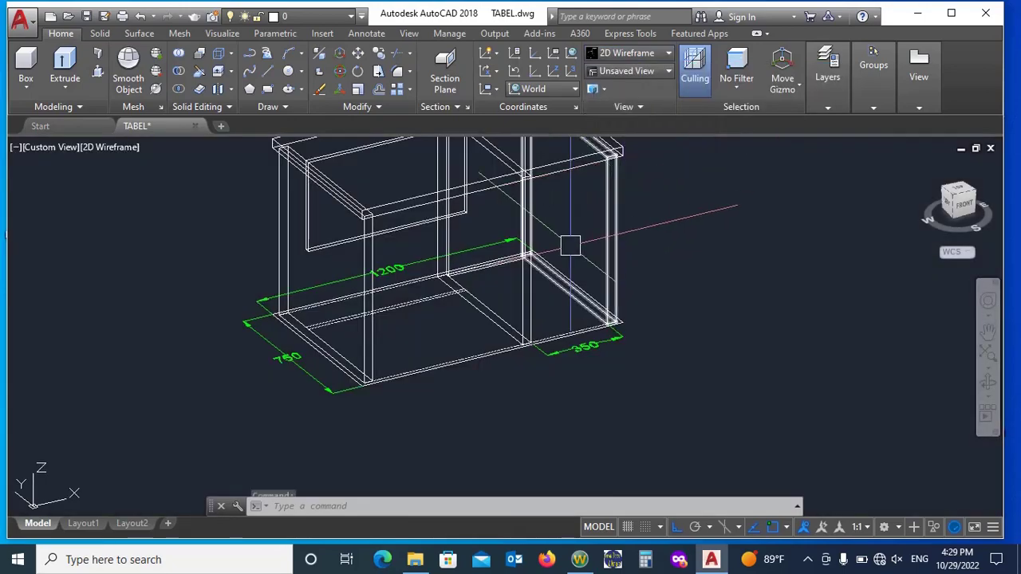
scroll(540, 280, up, 4)
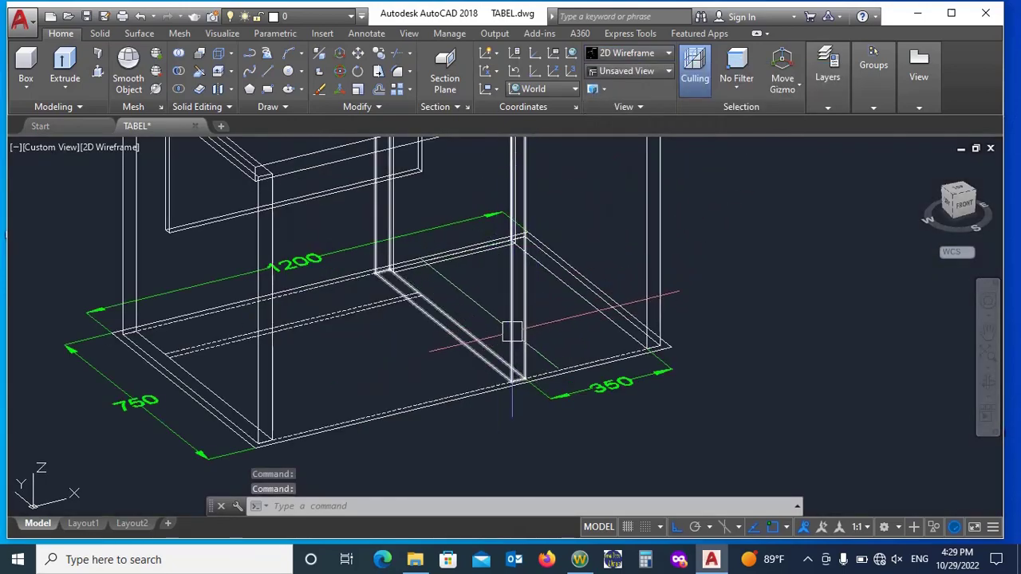
shift+middle_drag(359, 343, 360, 344)
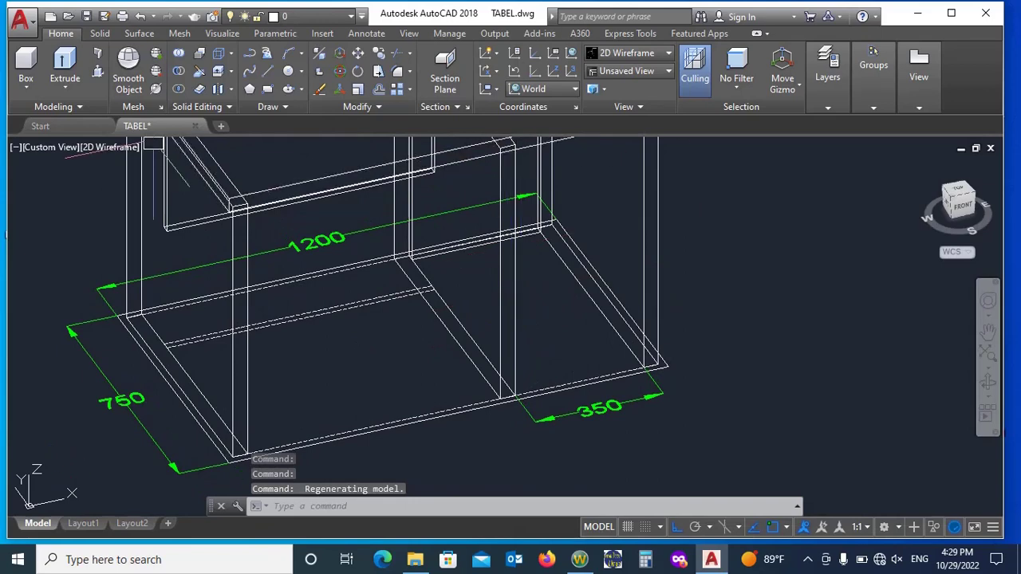
Model the lowest drawer as a box 150 high, from the right side panel's inner rear corner to the divider's front inner corner
click(26, 64)
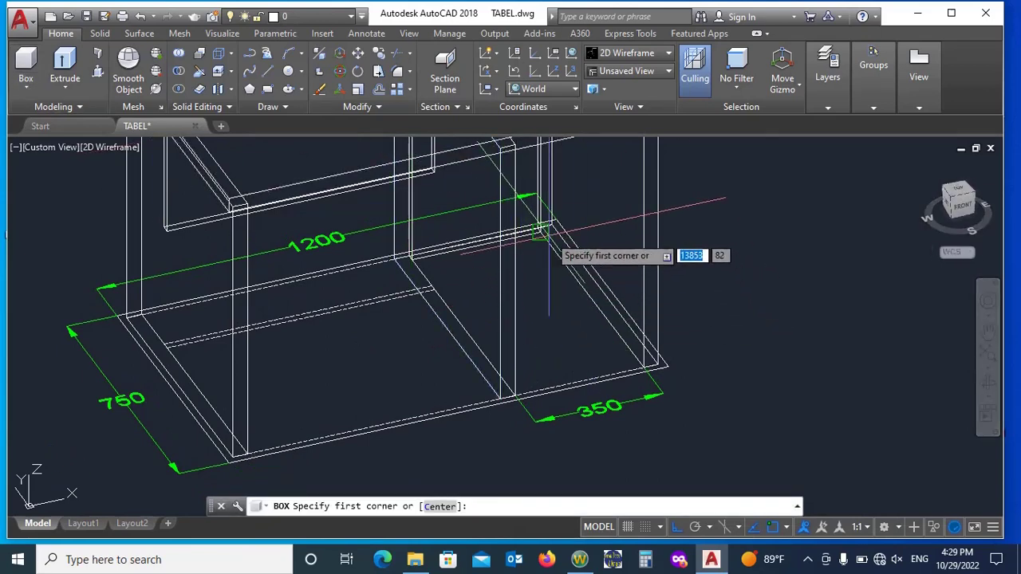
click(540, 233)
scroll(531, 409, up, 3)
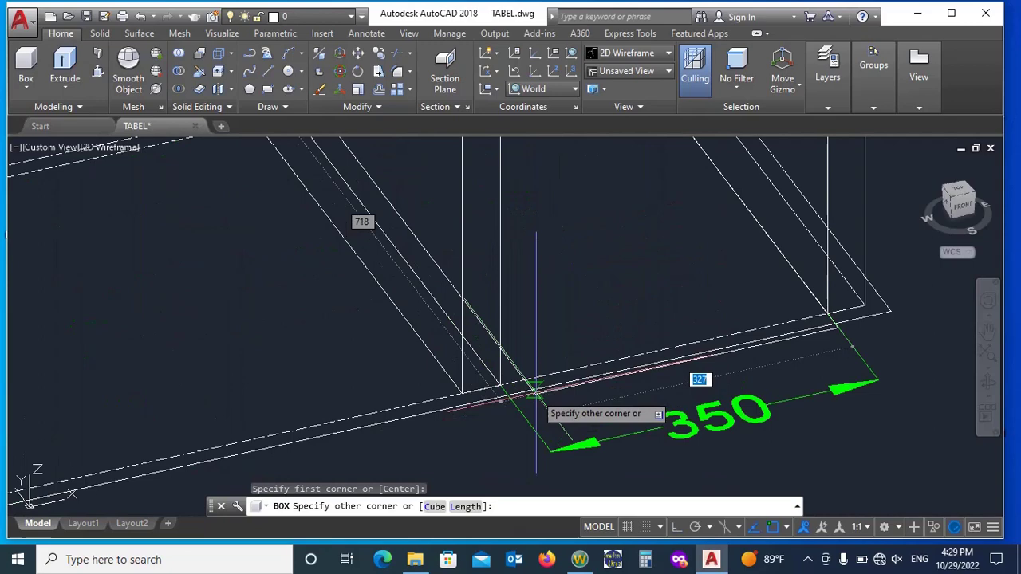
click(501, 384)
scroll(524, 399, down, 4)
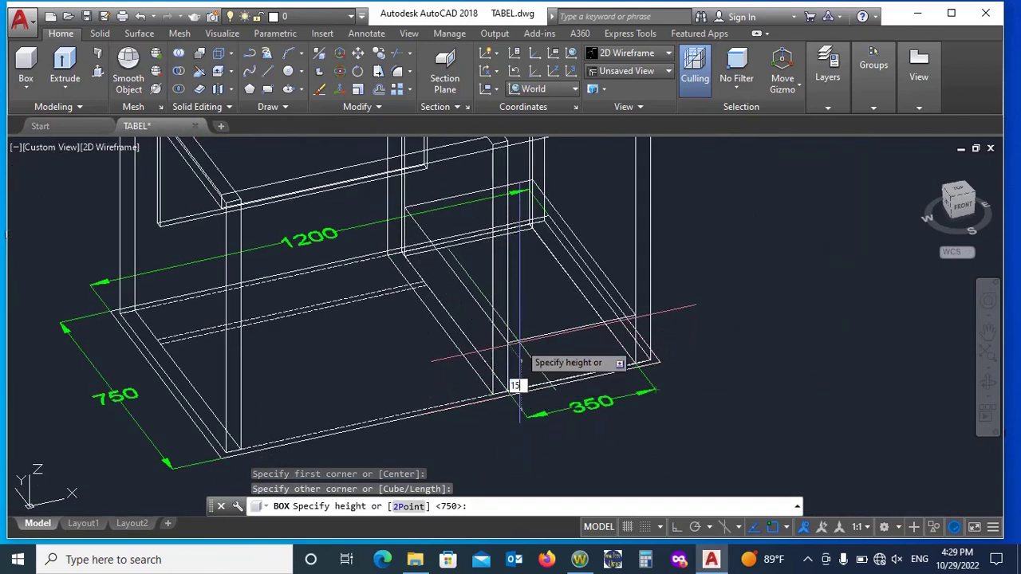
key(Return)
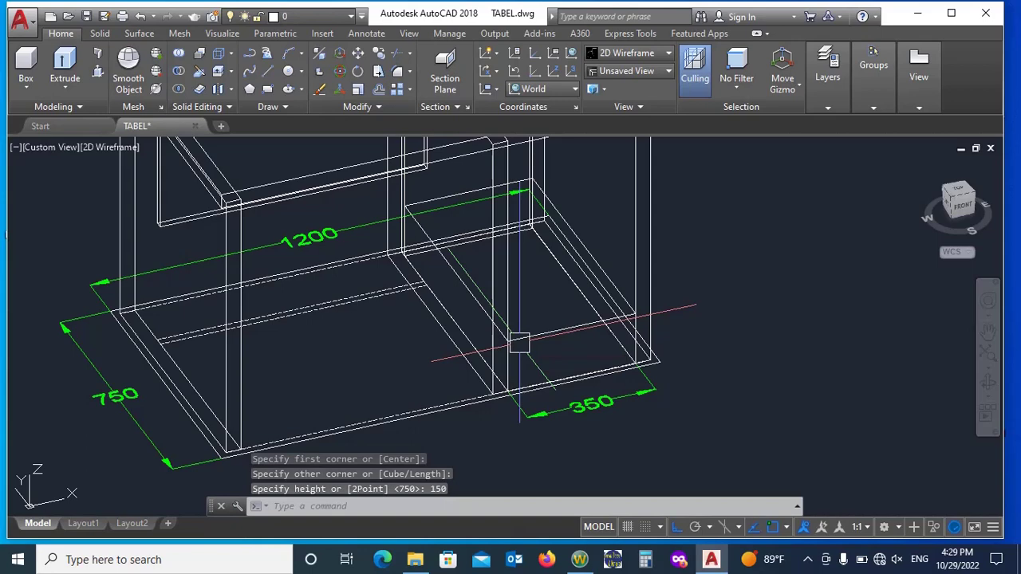
Move the drawer box 50 straight up from the base
click(570, 327)
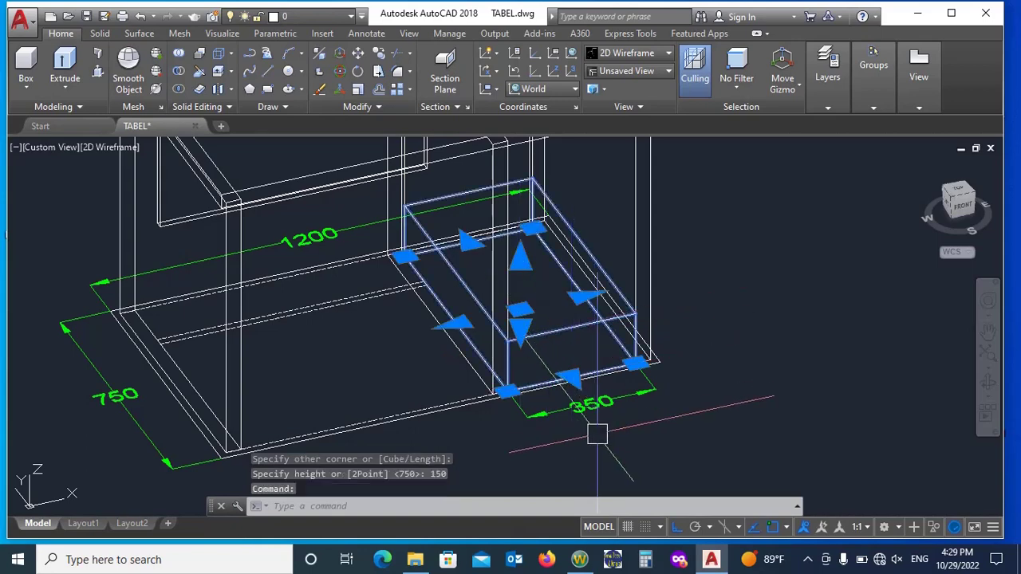
scroll(577, 409, up, 2)
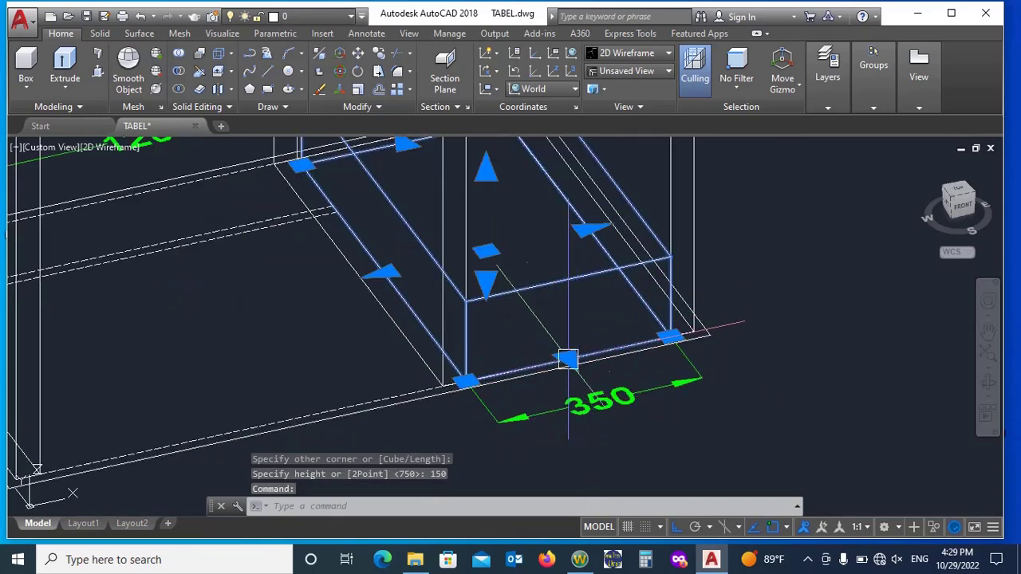
text(m)
key(Return)
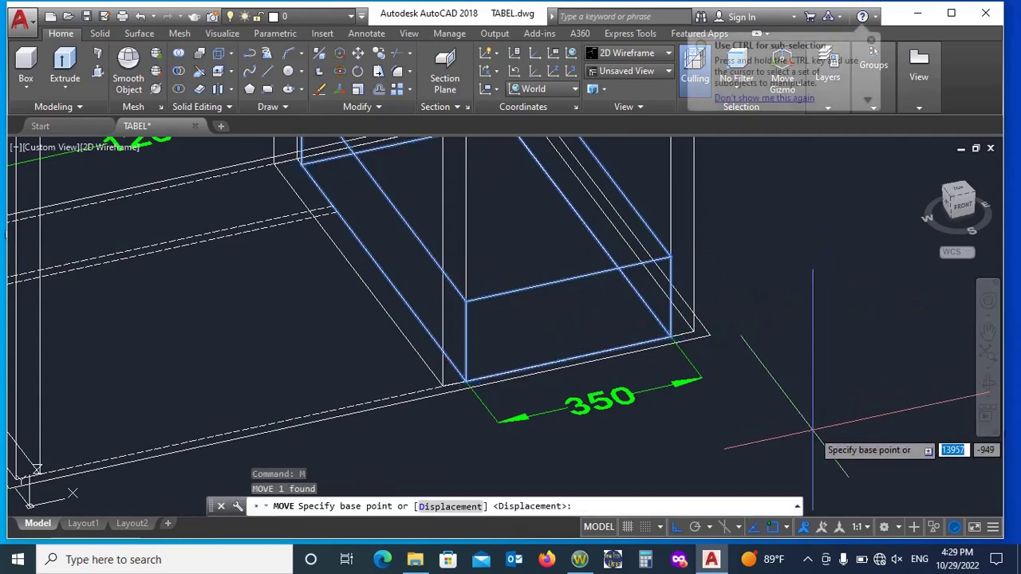
click(813, 431)
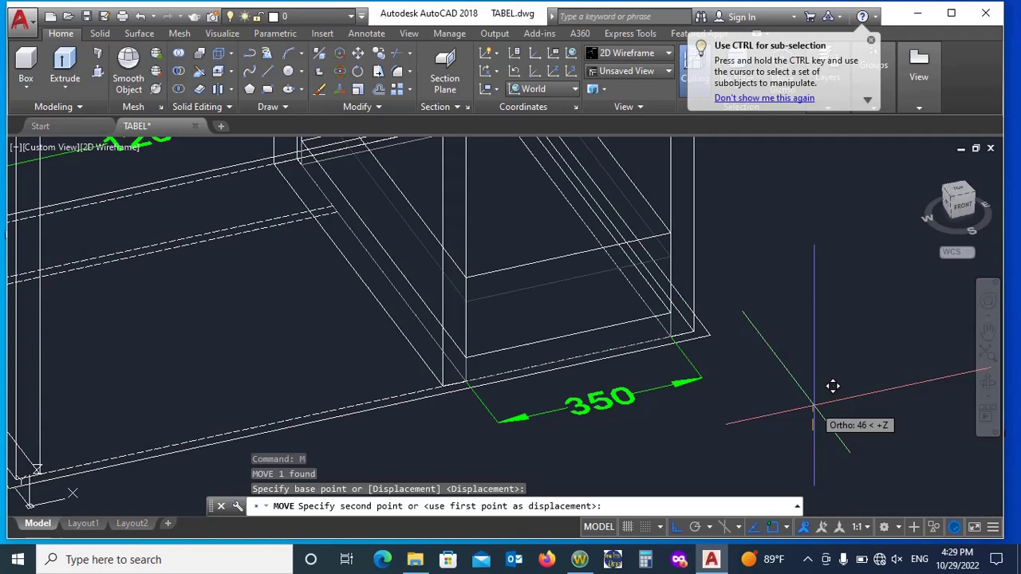
text(50)
key(Return)
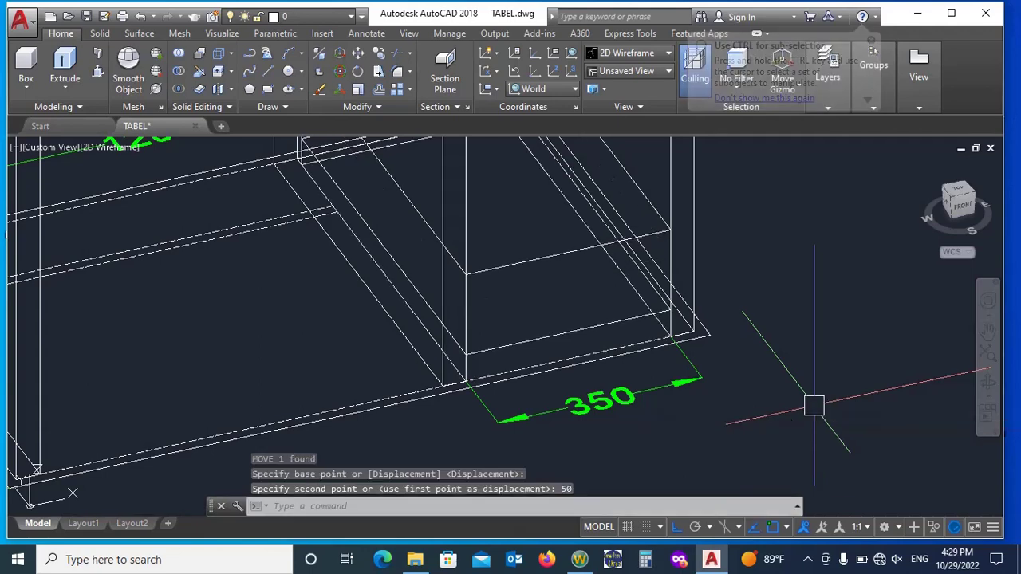
scroll(798, 403, down, 3)
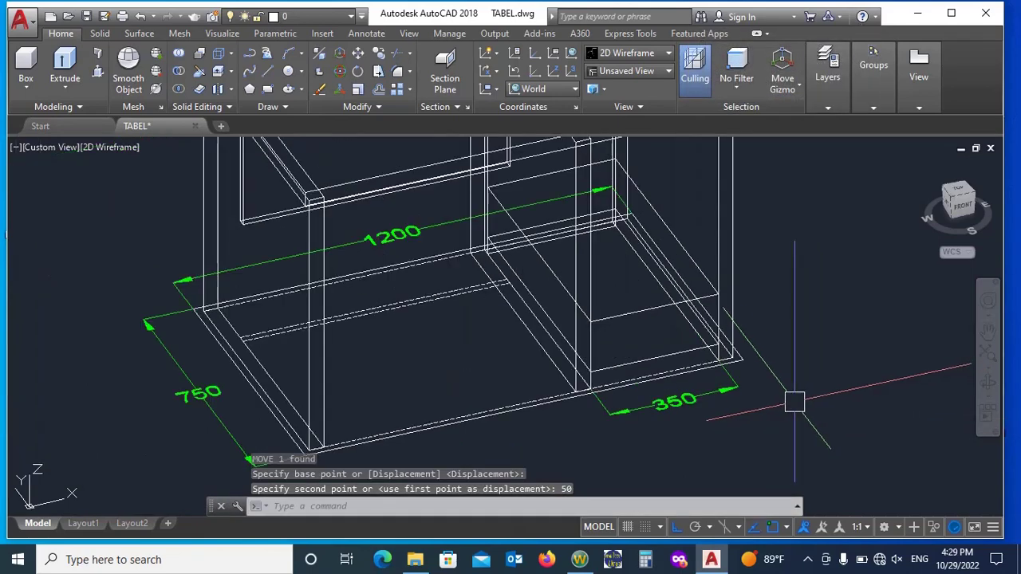
Model a plinth box under the lowest drawer, from the right side panel's inner rear corner to the divider's front corner, up to the drawer's underside
click(26, 64)
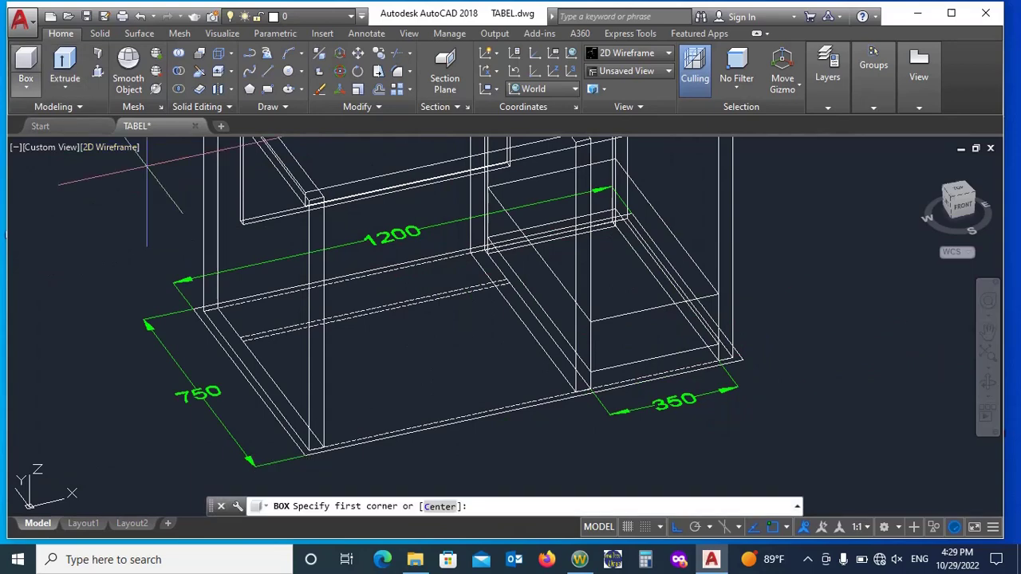
scroll(614, 255, up, 3)
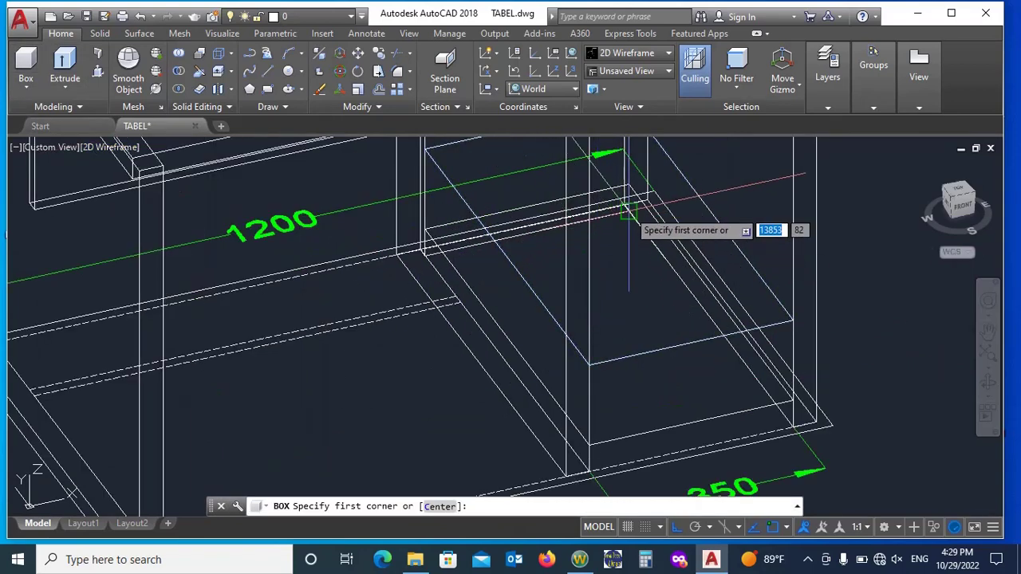
scroll(629, 211, down, 3)
scroll(630, 372, up, 5)
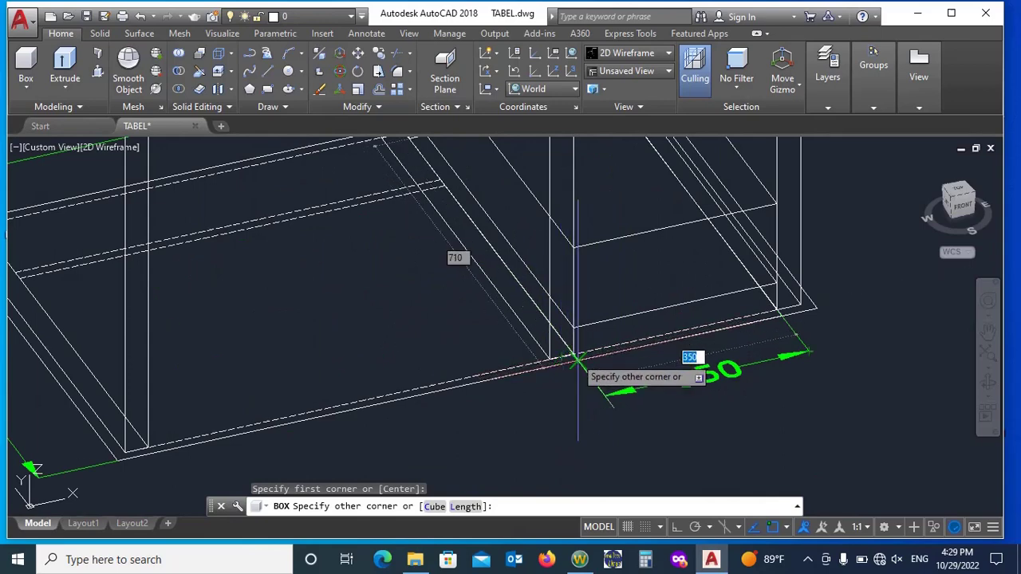
scroll(579, 359, up, 3)
click(549, 359)
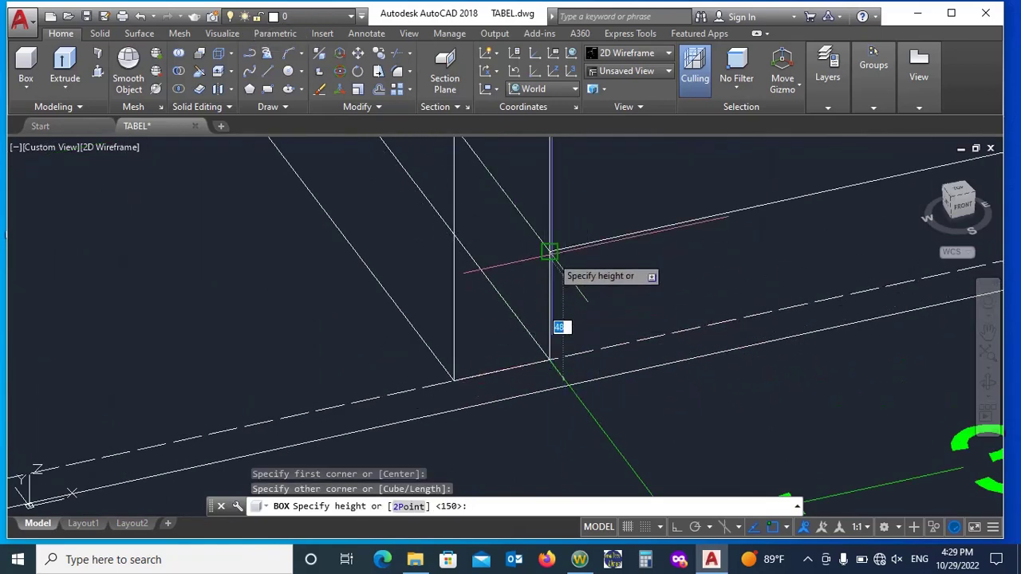
click(549, 251)
scroll(551, 249, down, 3)
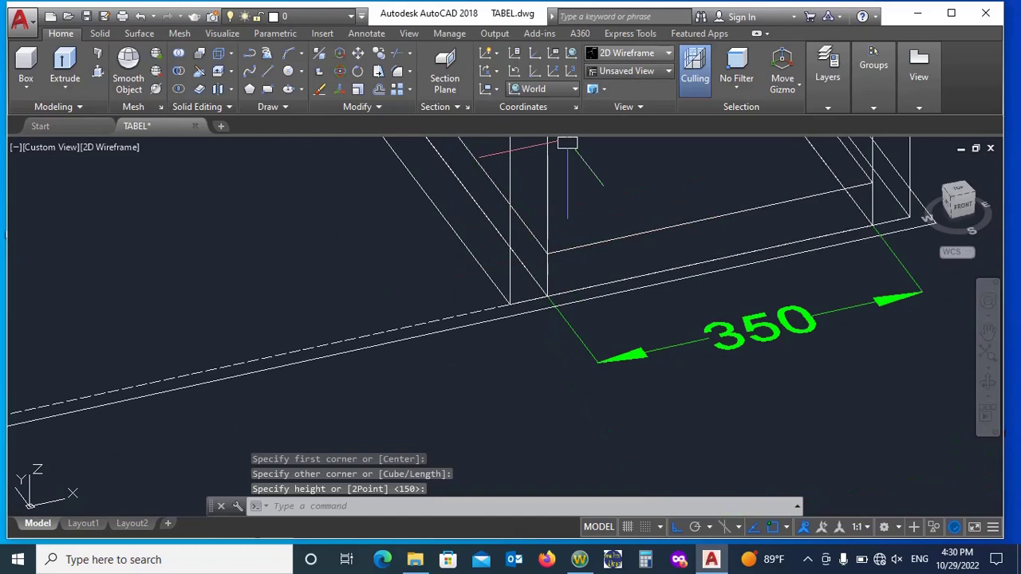
Shade the model in the Conceptual style and pull the plinth's front face 20 inward
click(627, 53)
click(679, 88)
scroll(663, 224, down, 3)
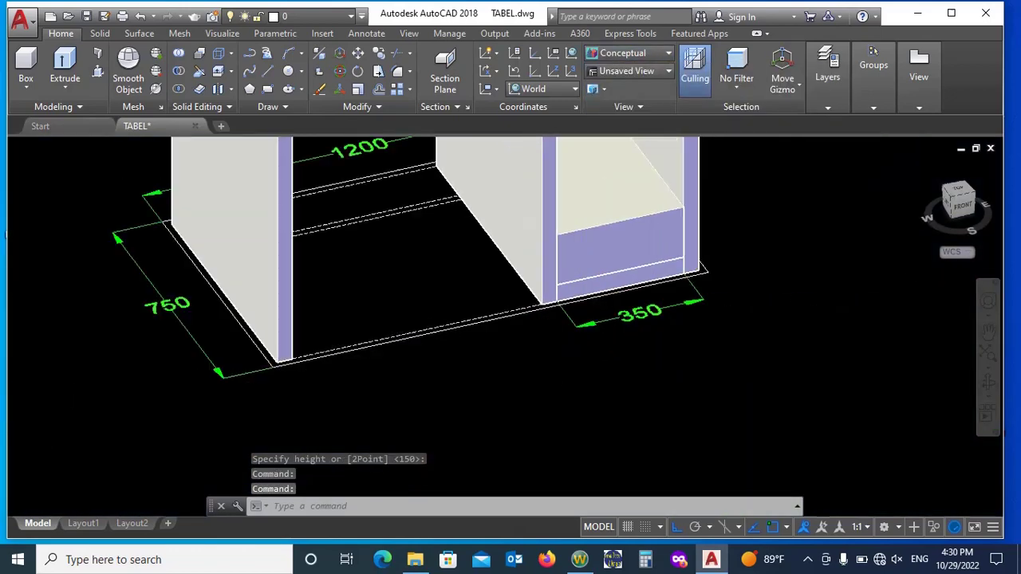
scroll(638, 271, up, 3)
click(586, 307)
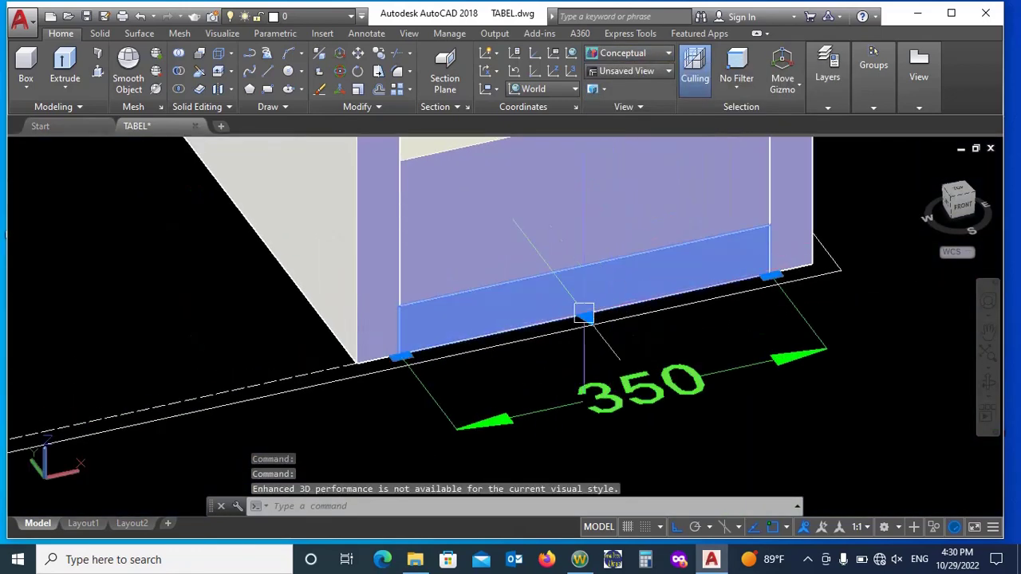
click(583, 316)
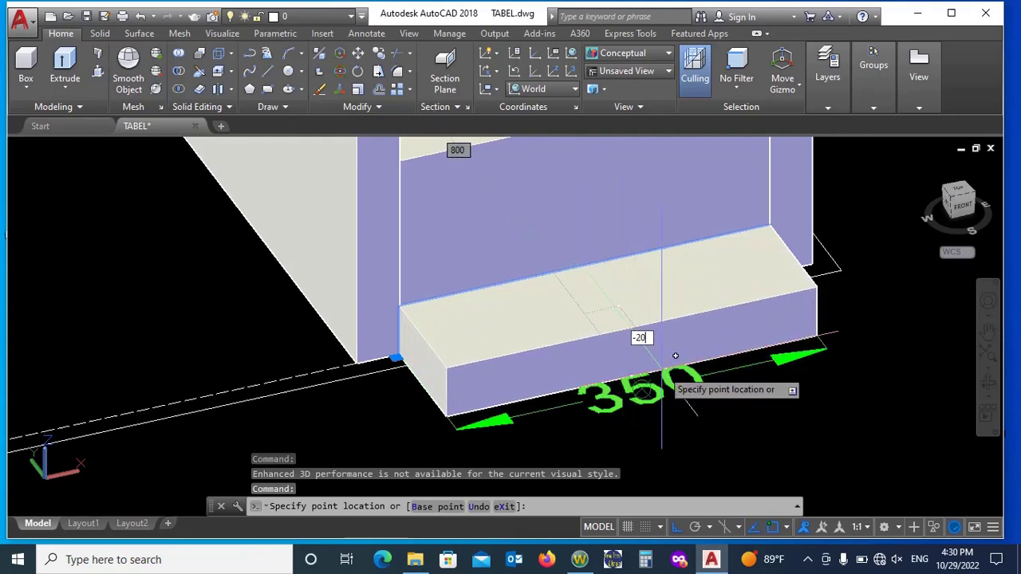
text(-20)
key(Return)
key(Escape)
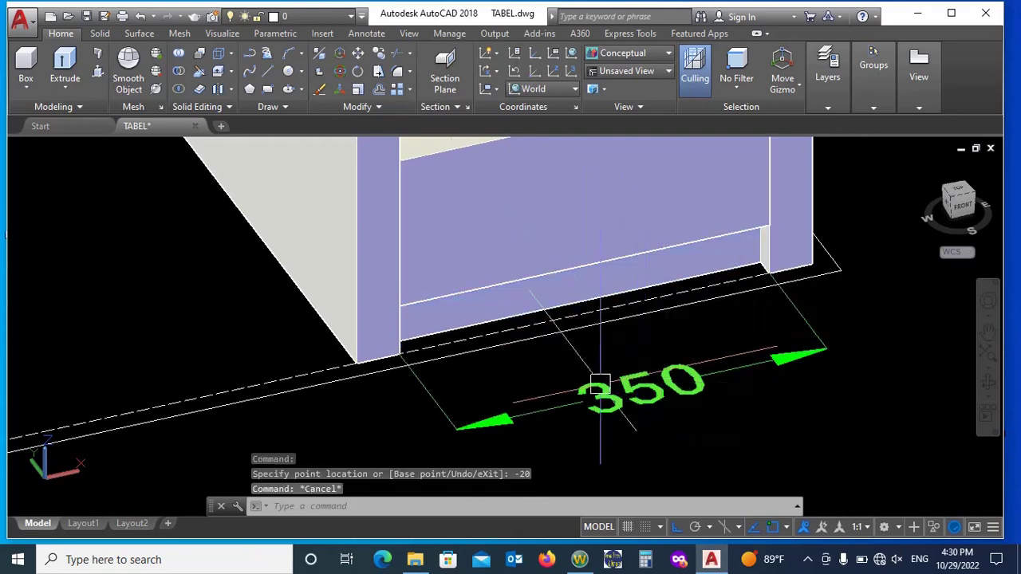
Copy the lowest drawer box straight up so the copy sits directly on top of it
scroll(601, 383, down, 4)
scroll(609, 375, up, 3)
click(639, 385)
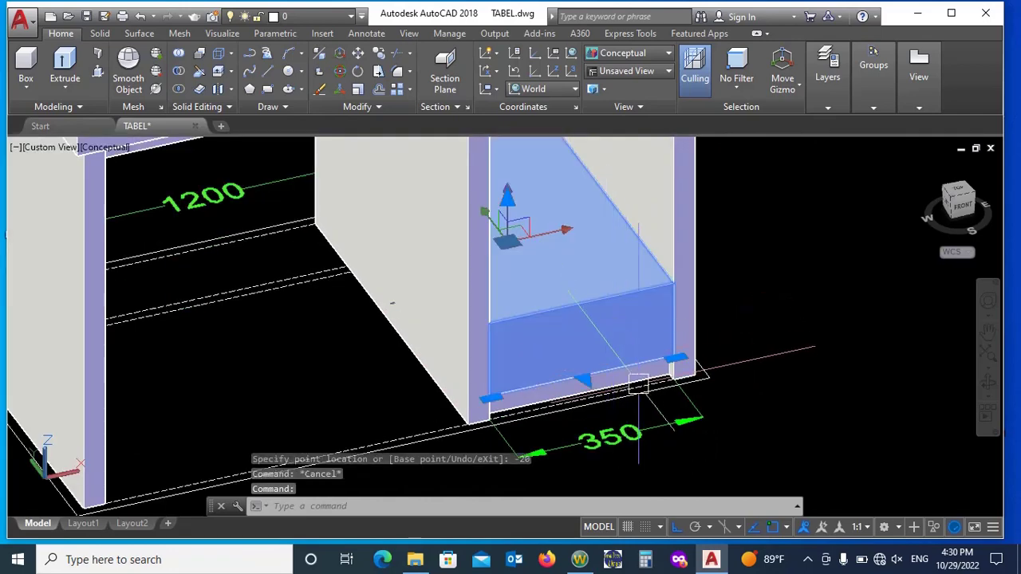
text(CO)
key(Return)
scroll(638, 384, up, 3)
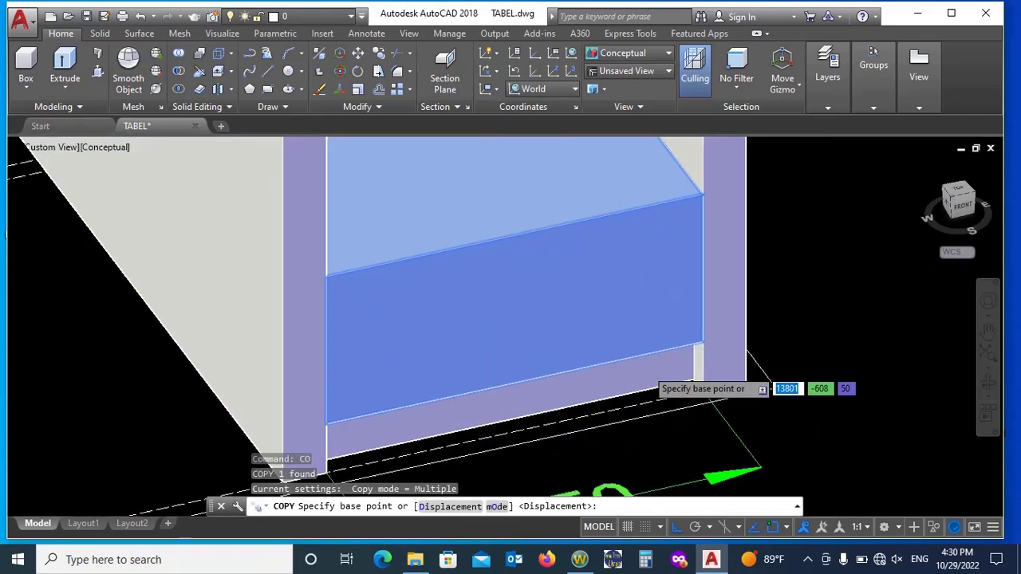
click(701, 342)
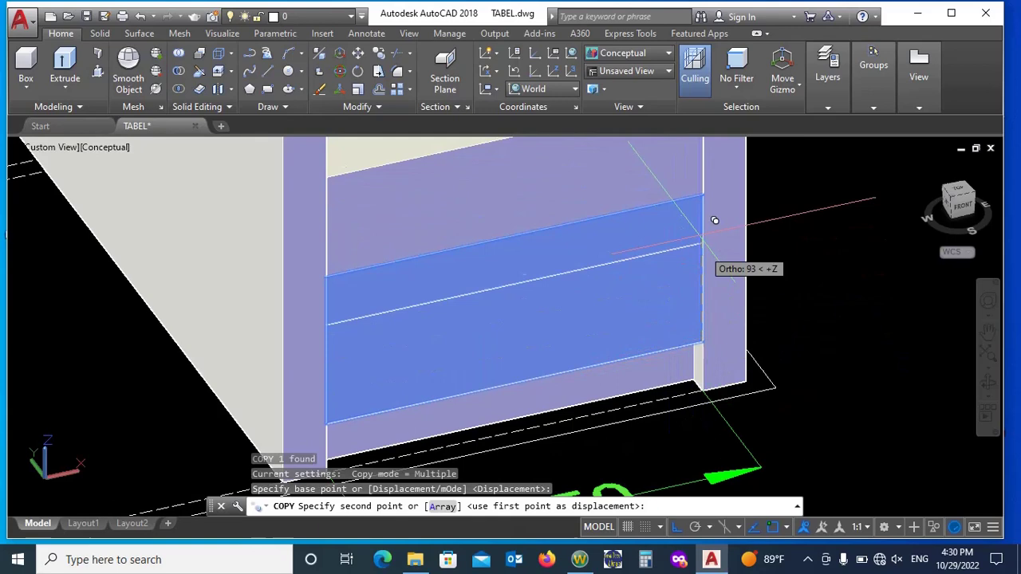
key(Escape)
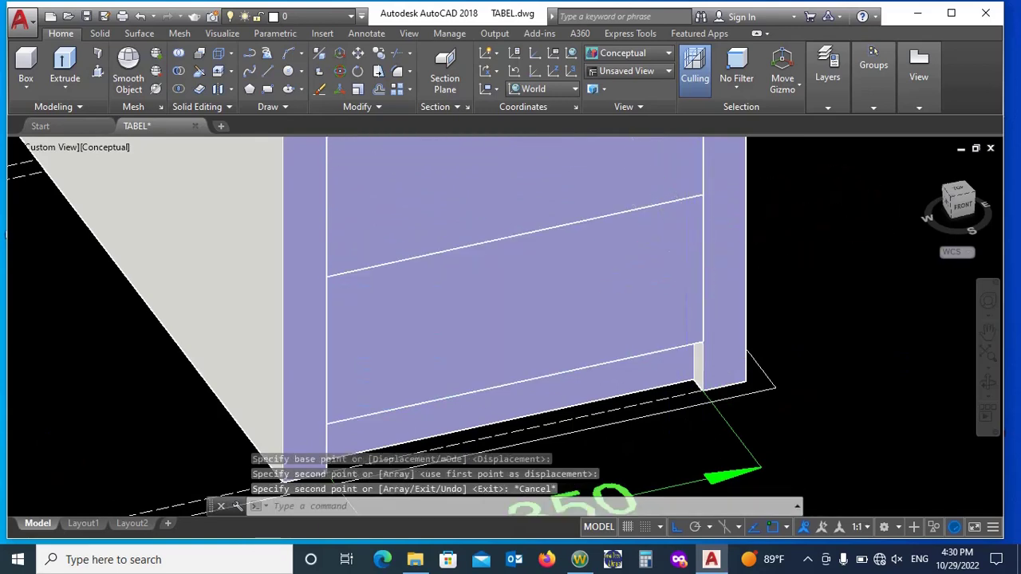
Move the upper drawer box up by 2 to leave a gap between the drawers
scroll(701, 239, down, 4)
click(691, 260)
text(M)
key(Return)
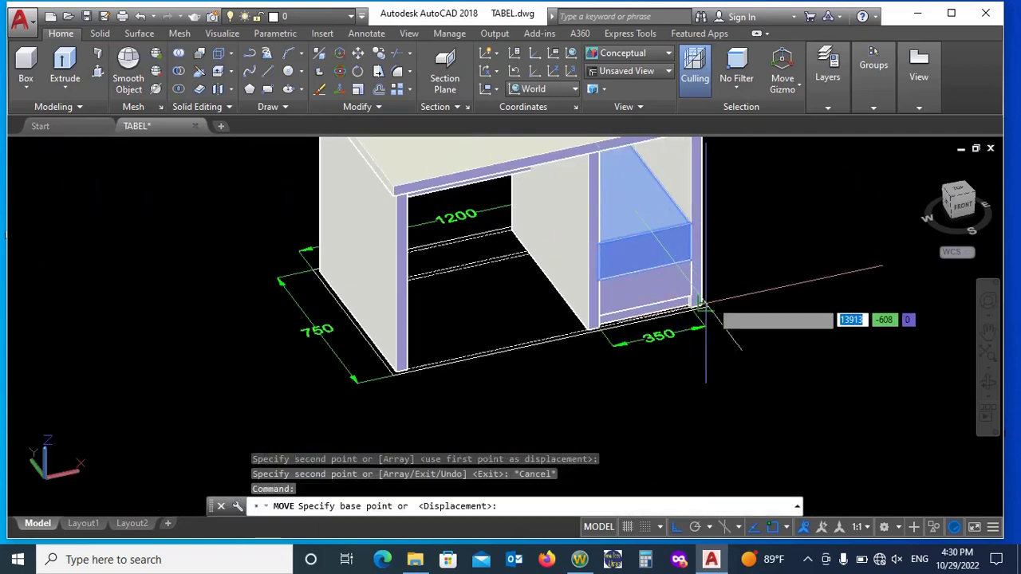
scroll(702, 295, up, 2)
click(690, 271)
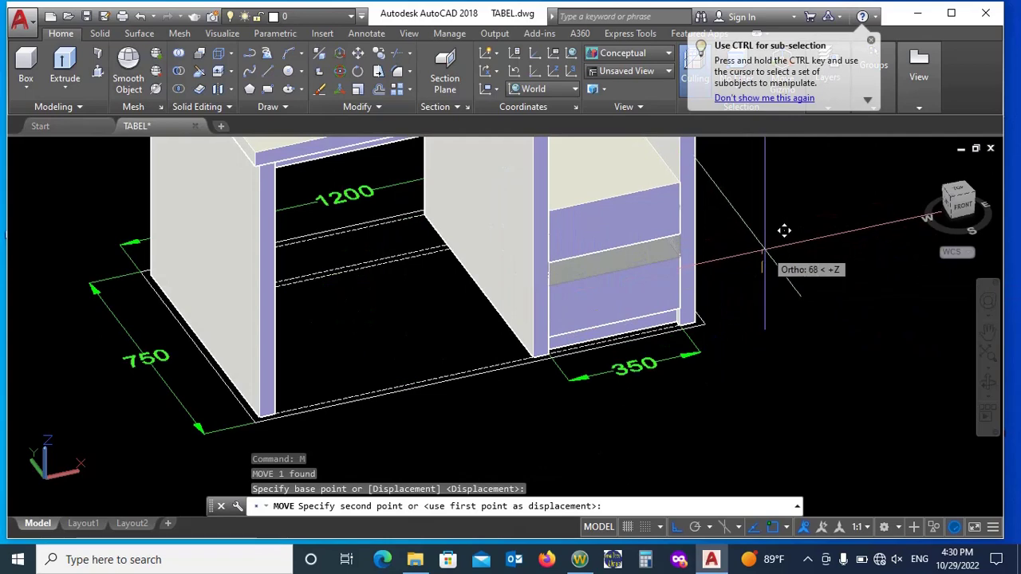
text(2)
key(Return)
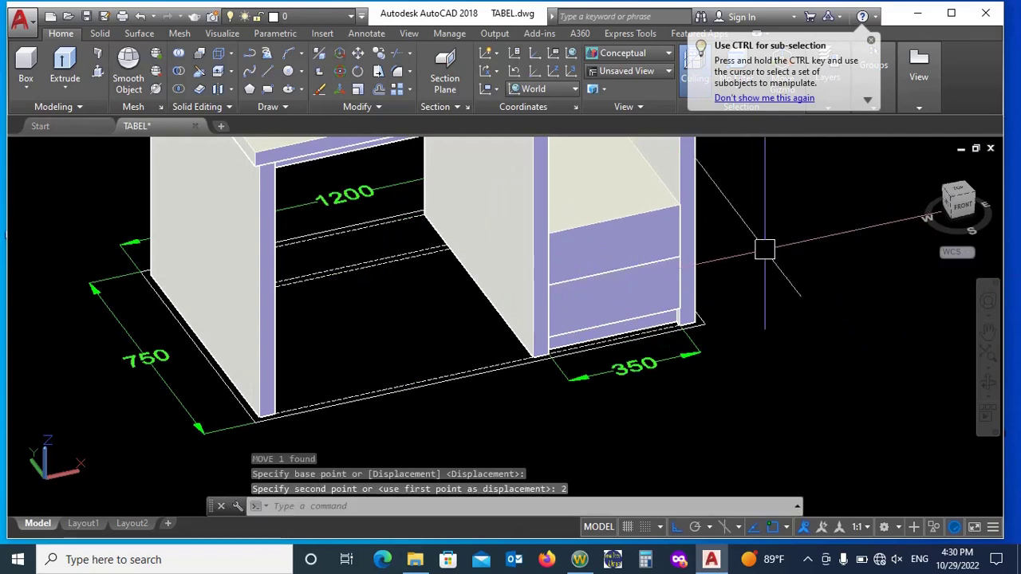
Measure the spacing between the two shelves above the drawers in the Front View drawing with an aligned dimension
scroll(678, 243, up, 4)
scroll(646, 263, down, 4)
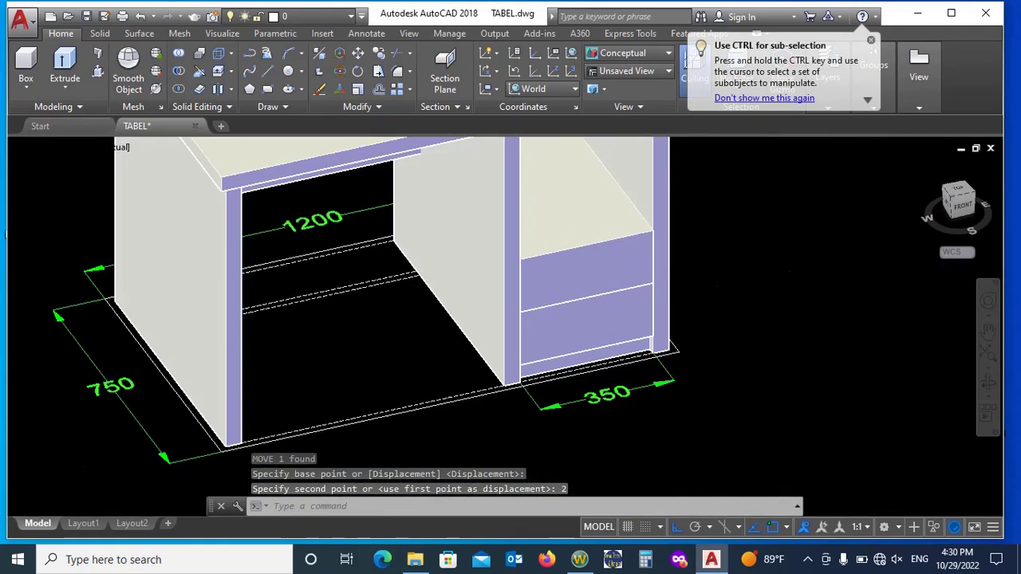
scroll(627, 300, down, 8)
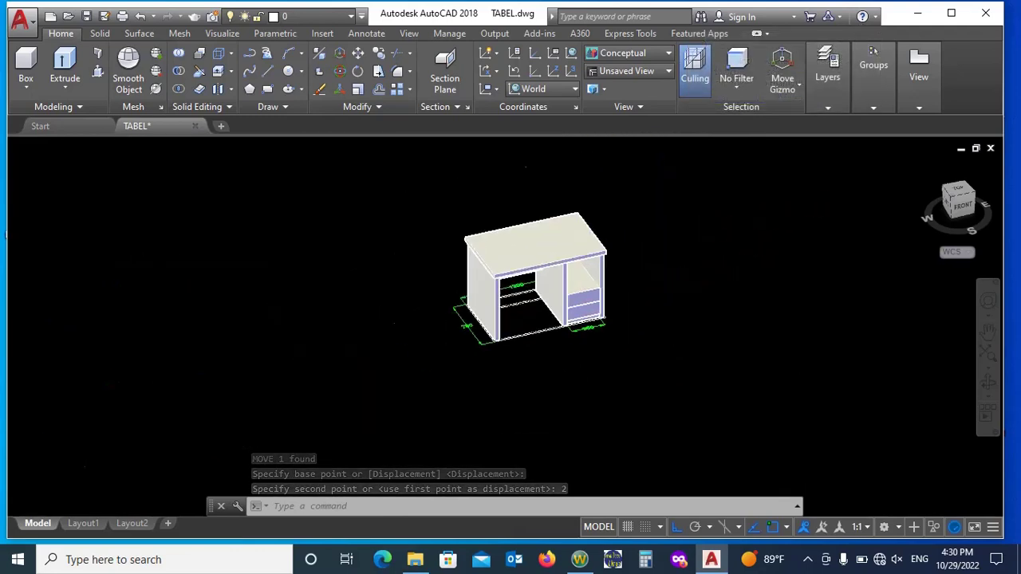
scroll(682, 339, down, 2)
scroll(140, 433, up, 7)
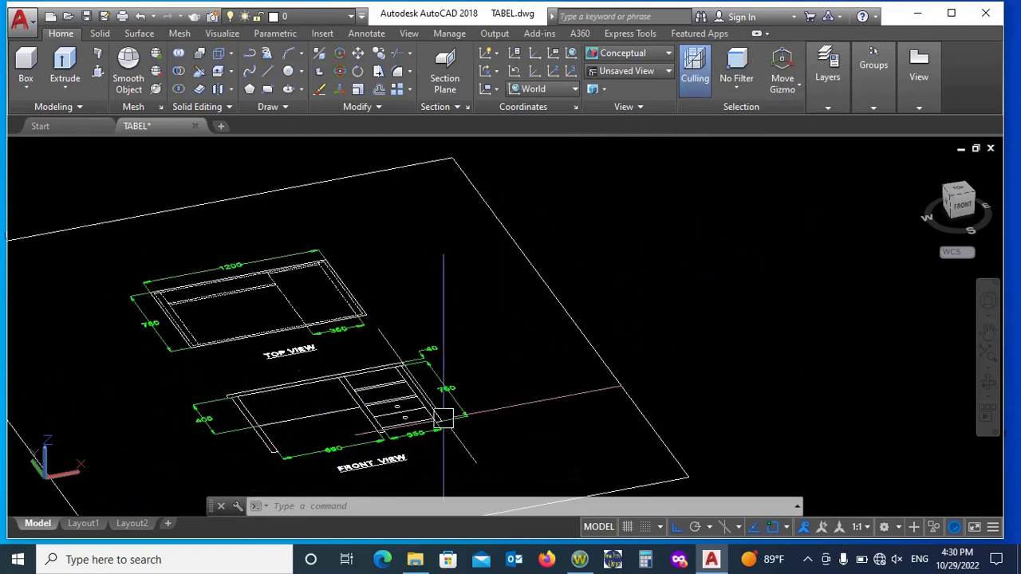
scroll(447, 416, up, 2)
scroll(447, 415, up, 2)
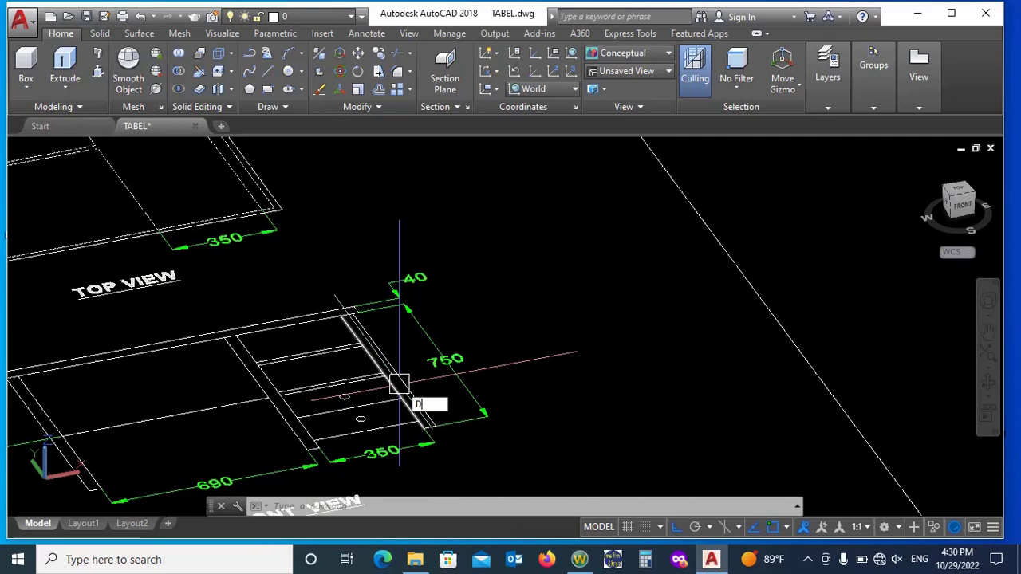
text(L)
key(Return)
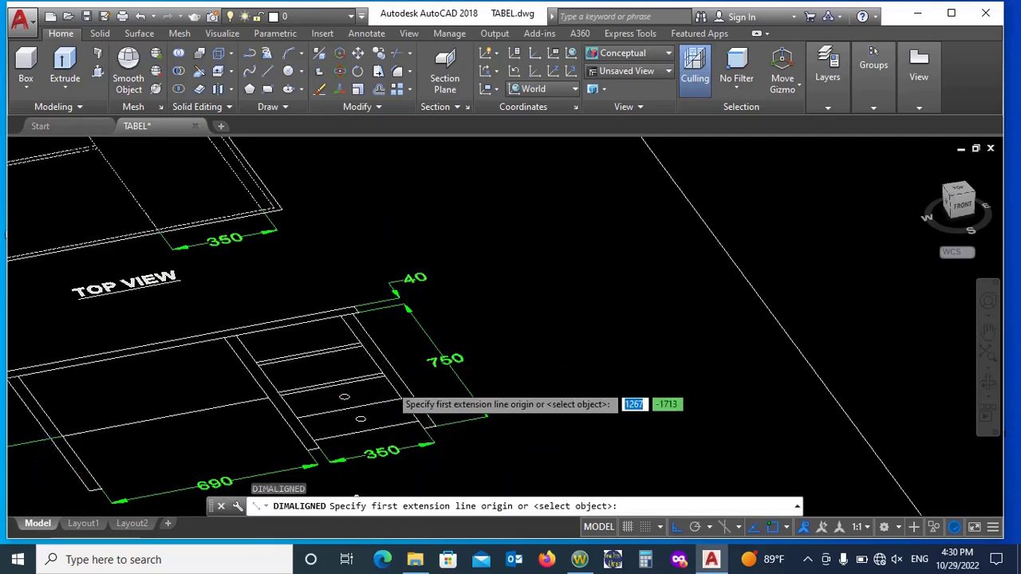
scroll(391, 381, up, 3)
click(336, 318)
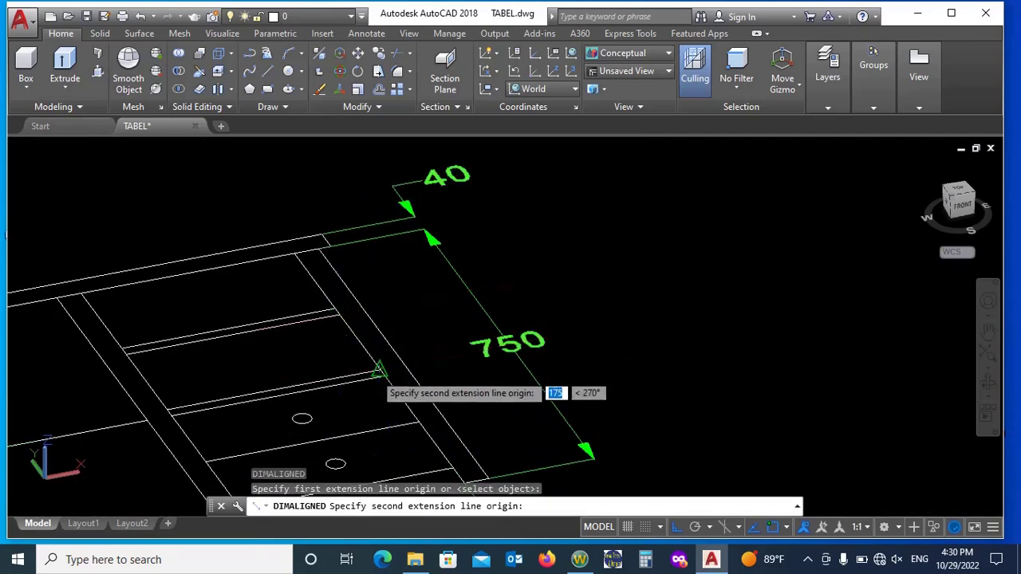
click(375, 369)
key(Escape)
scroll(420, 347, down, 8)
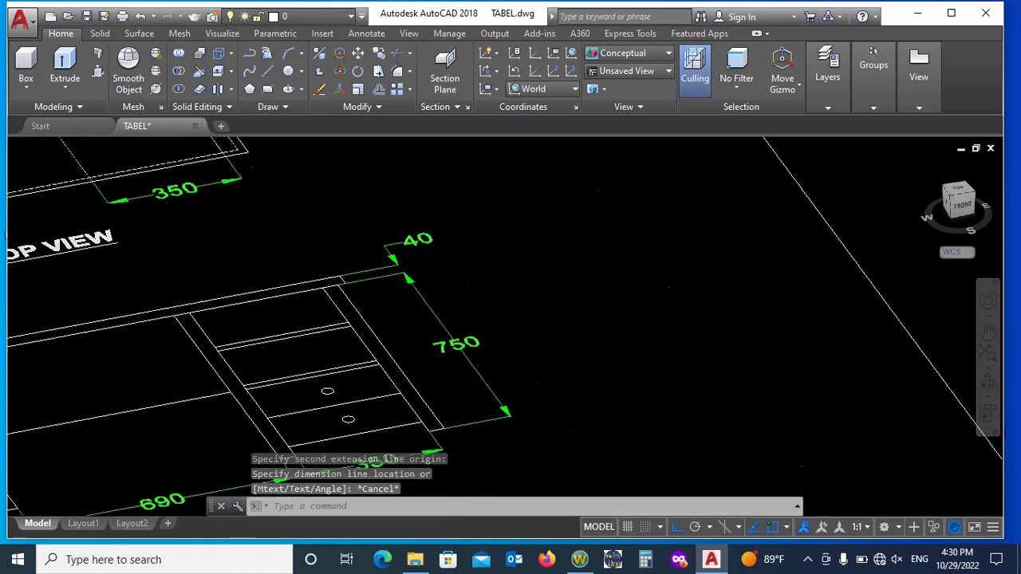
Return to 2D Wireframe and model a shelf box 20 high across the full top face of the upper drawer
scroll(680, 268, up, 9)
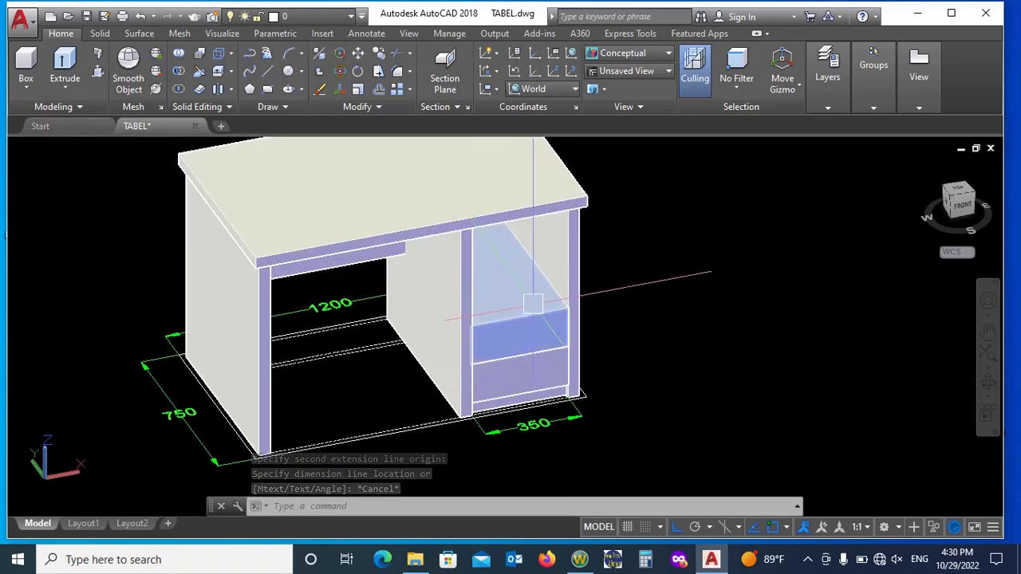
click(626, 52)
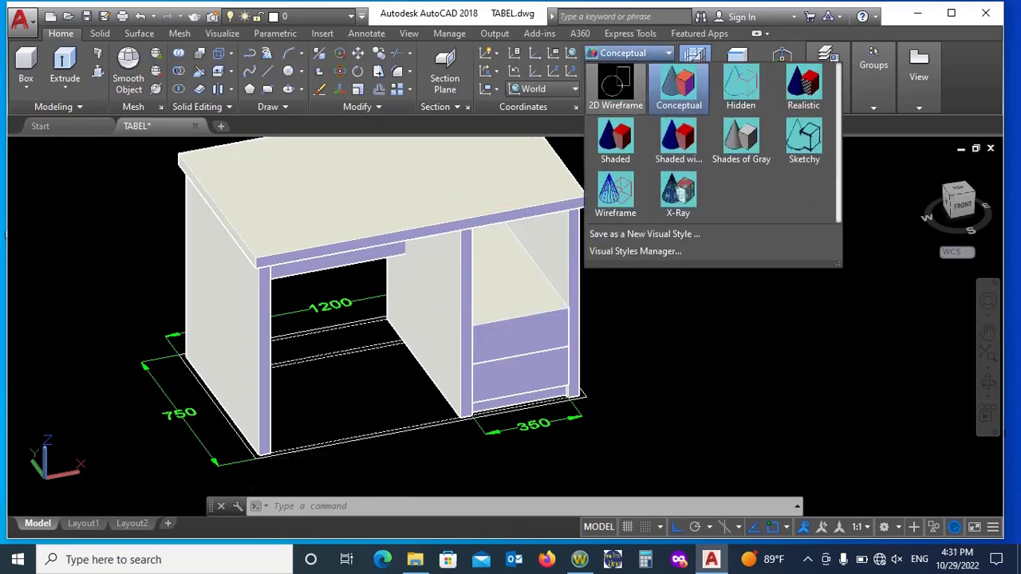
click(608, 103)
scroll(327, 233, up, 5)
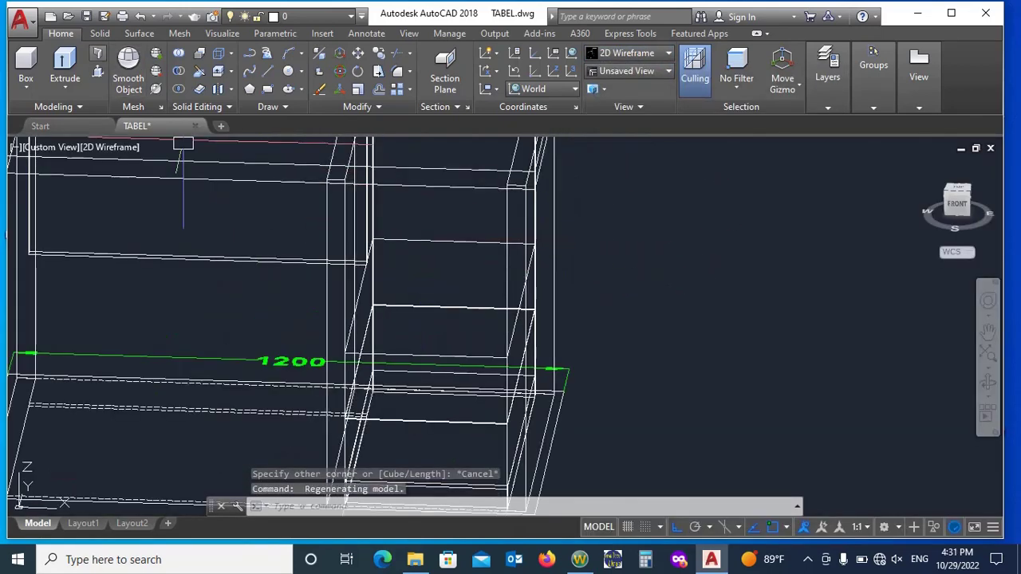
key(Return)
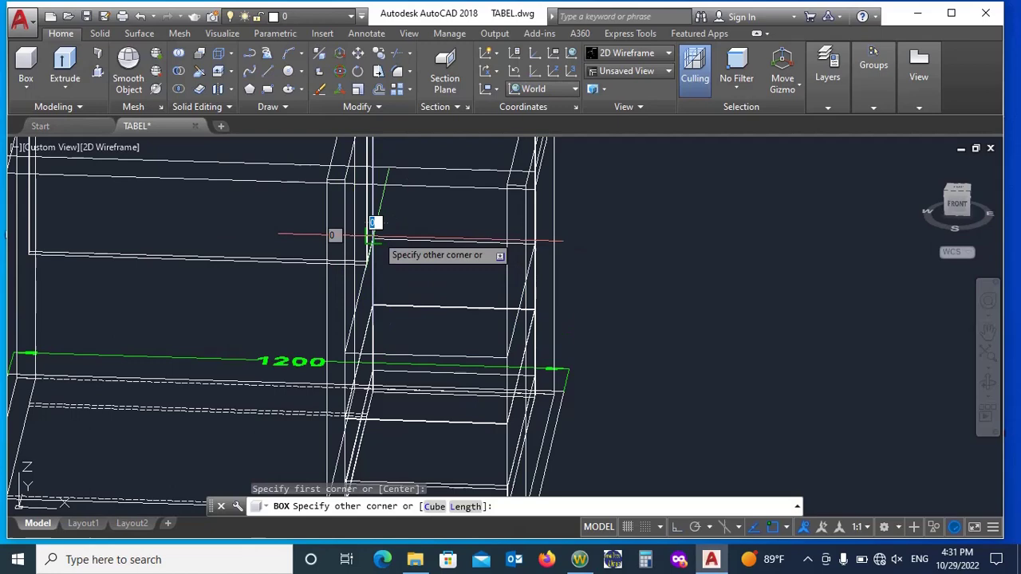
click(502, 360)
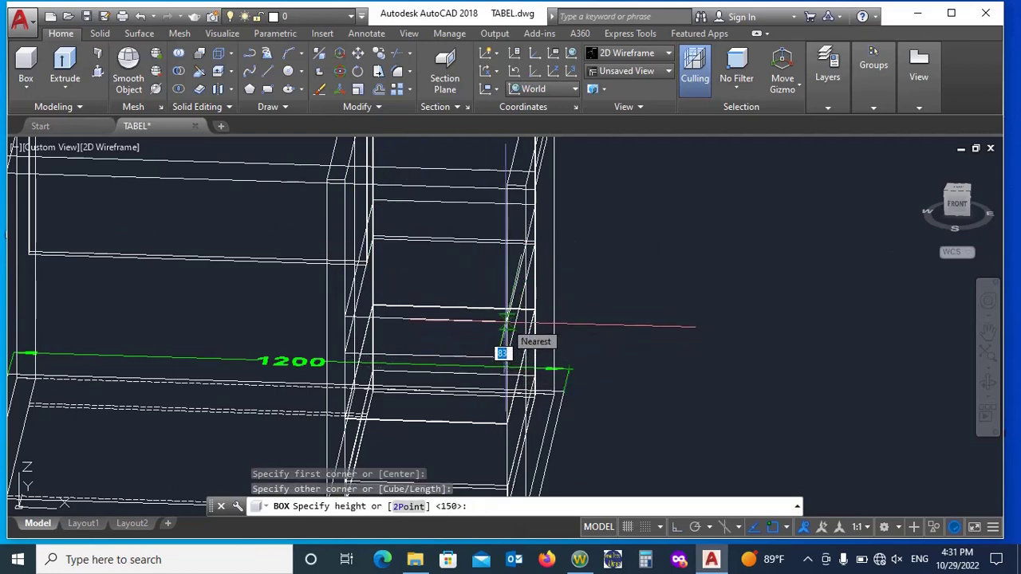
text(20)
key(Return)
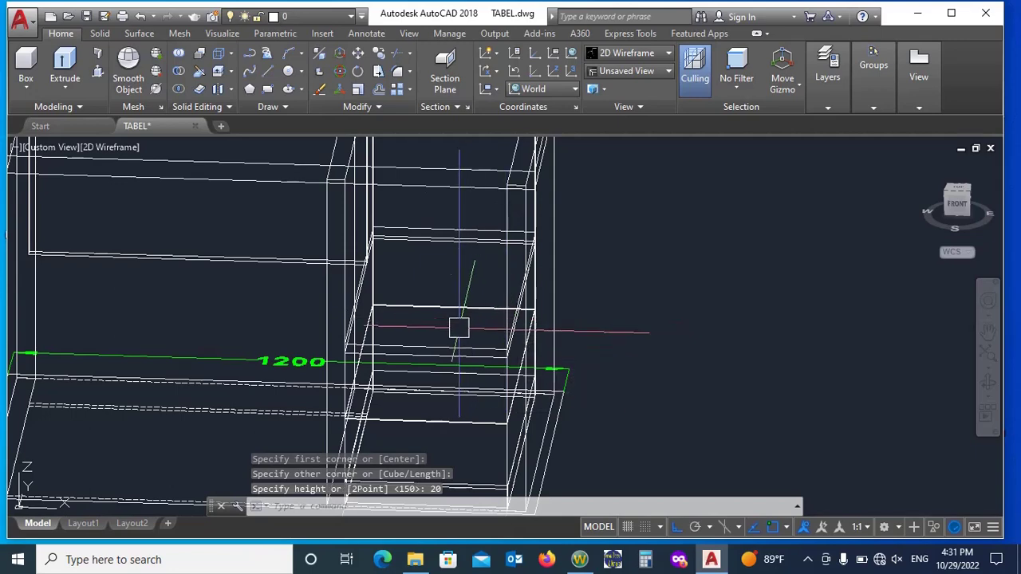
Move the shelf box 175 straight up from the top of the upper drawer
click(426, 357)
text(M)
key(Return)
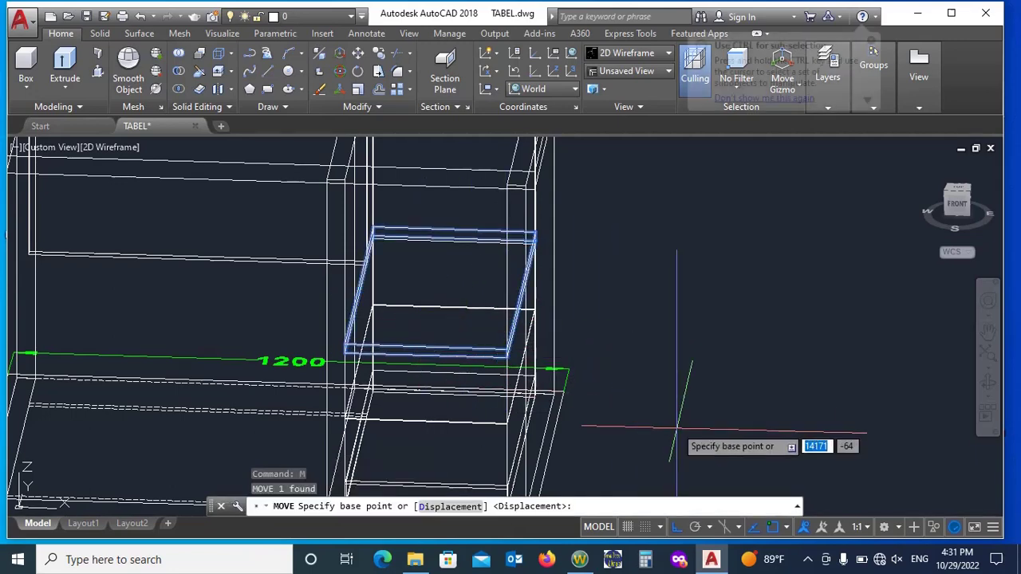
click(684, 419)
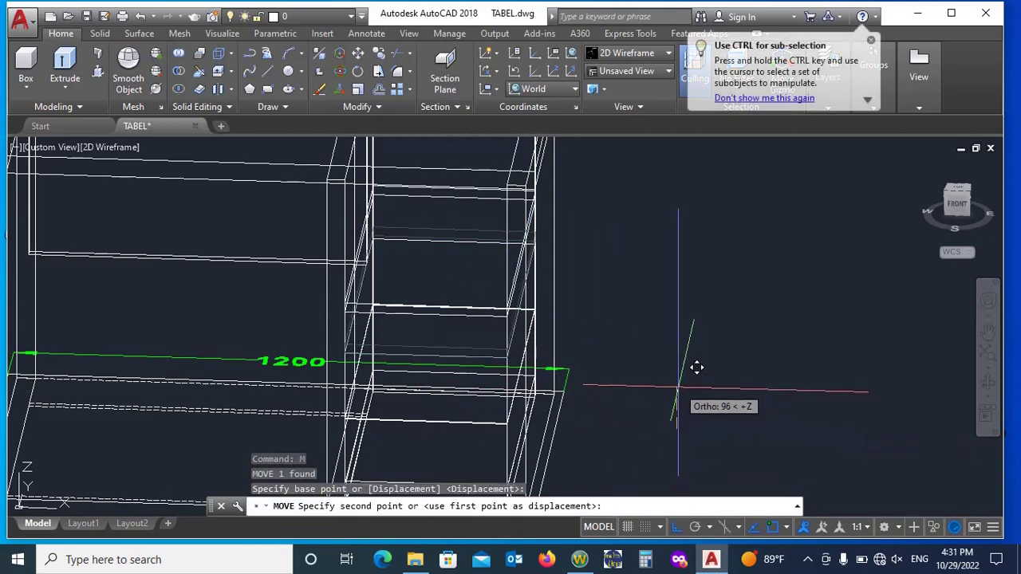
text(175)
key(Return)
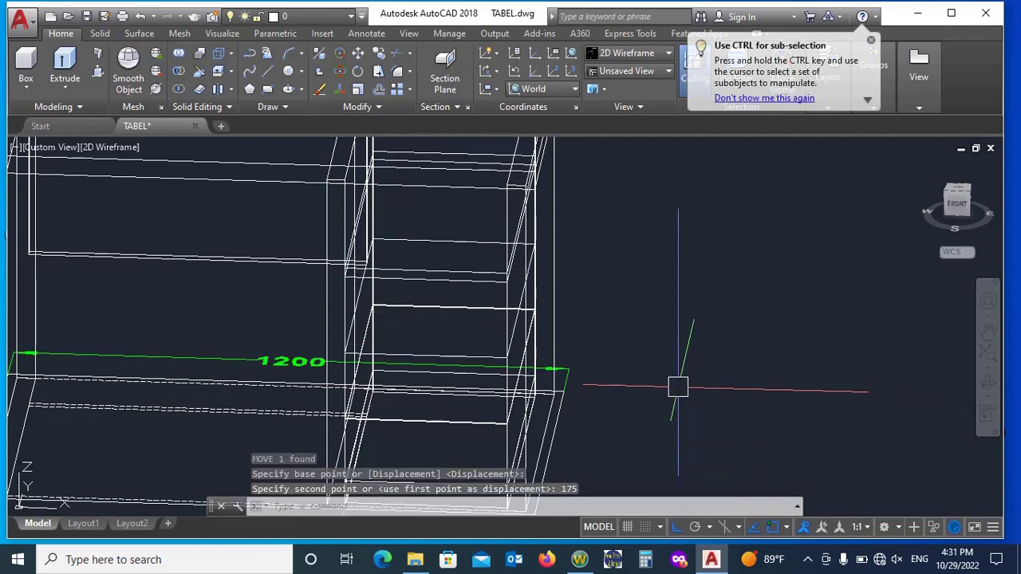
Switch to the Conceptual visual style and set the shelf's front face back by 5
click(627, 52)
click(676, 84)
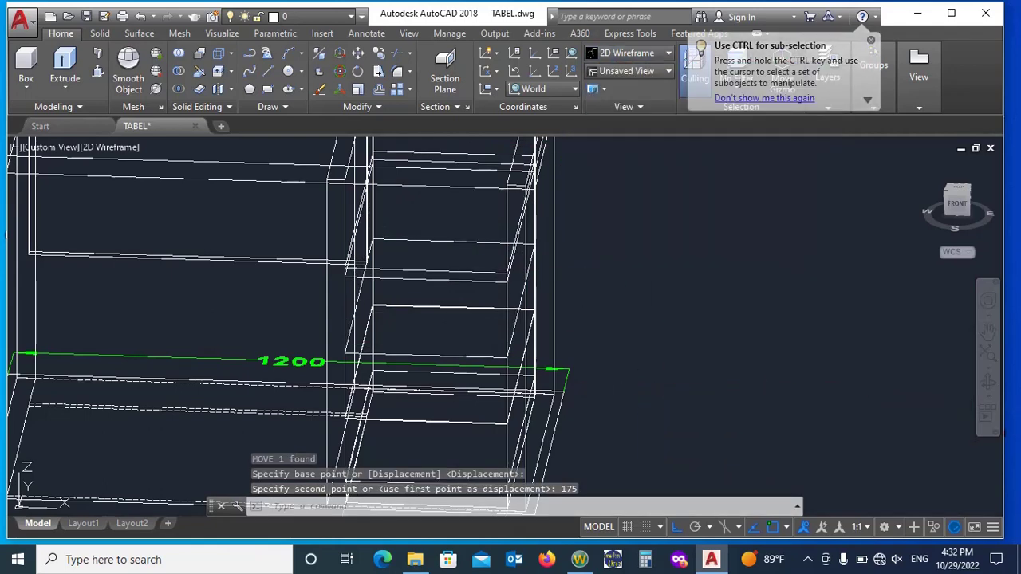
scroll(589, 283, down, 7)
shift+middle_drag(589, 283, 654, 287)
shift+middle_drag(463, 311, 466, 307)
scroll(594, 276, up, 6)
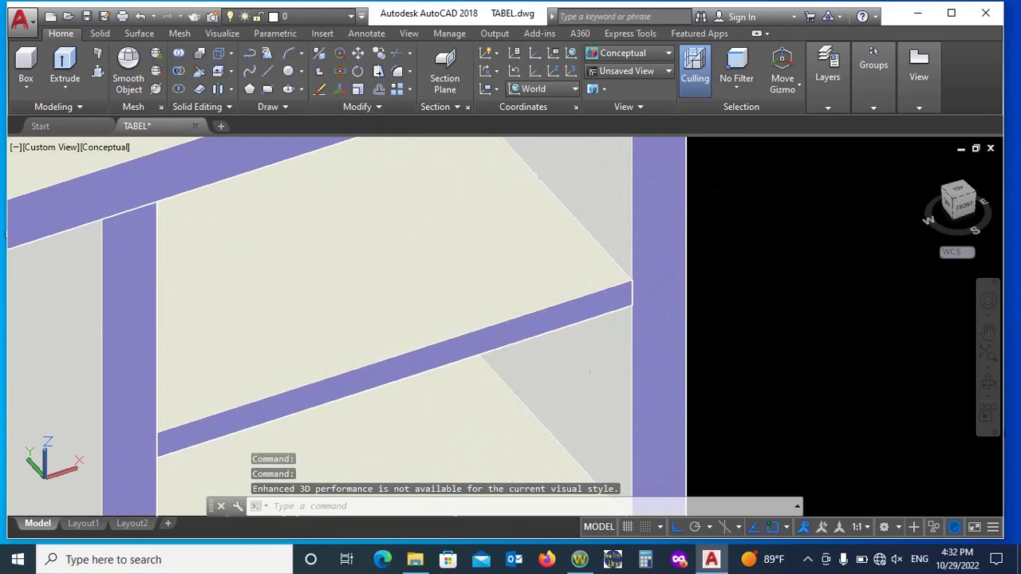
click(558, 286)
scroll(557, 286, down, 2)
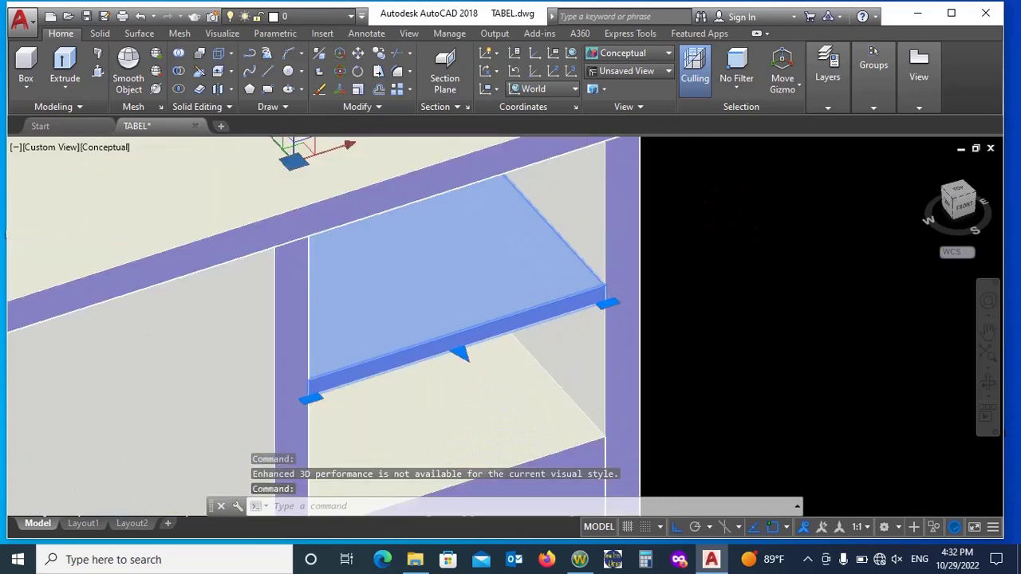
scroll(453, 344, up, 3)
click(568, 298)
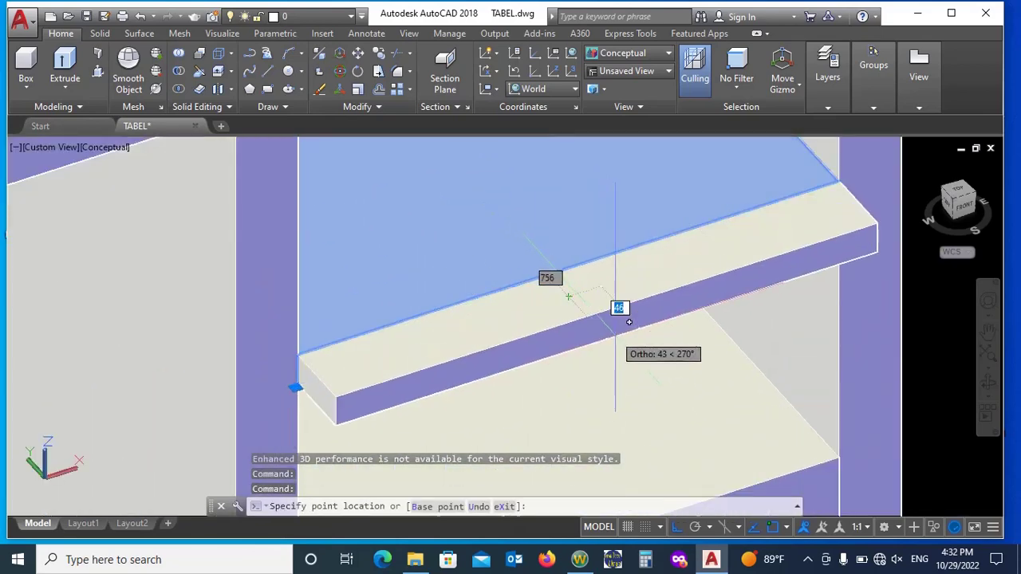
key(Return)
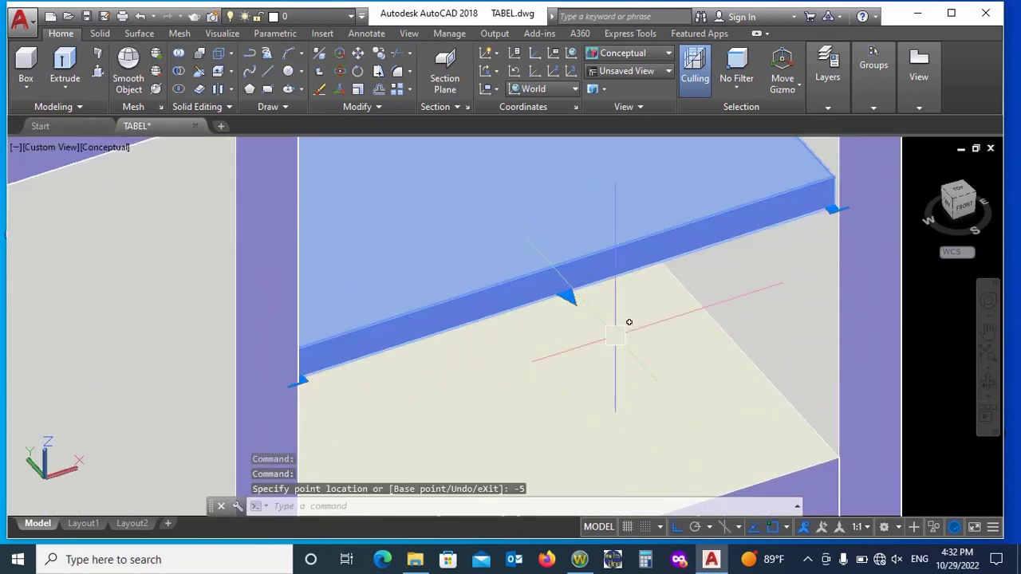
key(Escape)
Erase the 750 dimension and the leftover 2D lines beside the left panel
scroll(601, 308, down, 4)
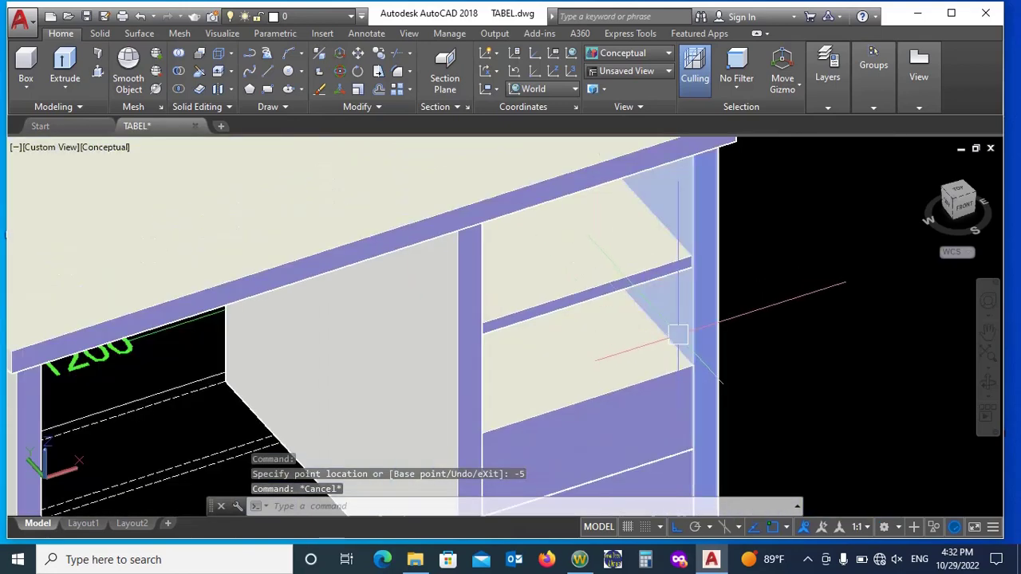
shift+middle_drag(375, 280, 331, 280)
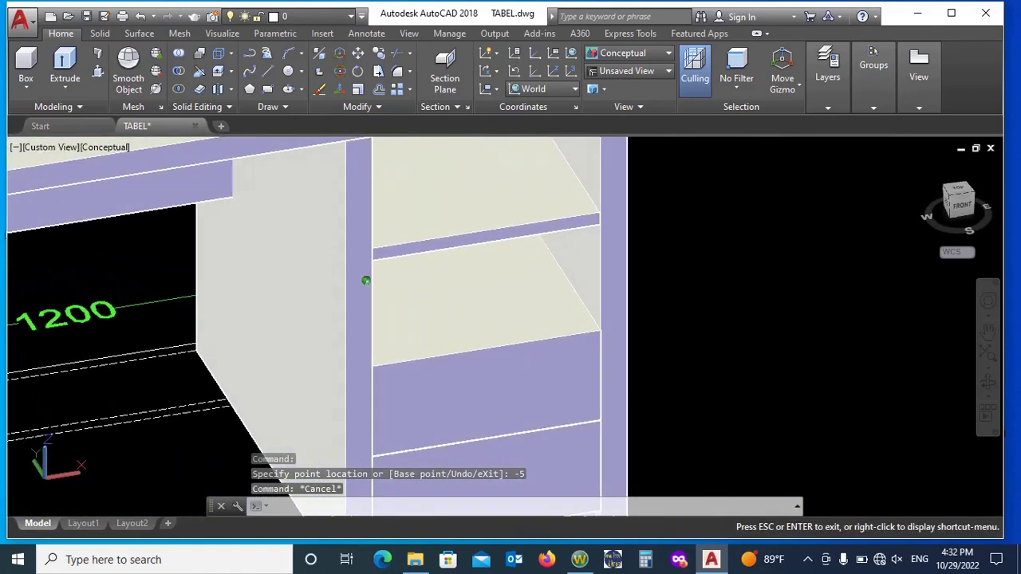
scroll(661, 289, down, 2)
scroll(679, 319, down, 3)
shift+middle_drag(678, 319, 538, 319)
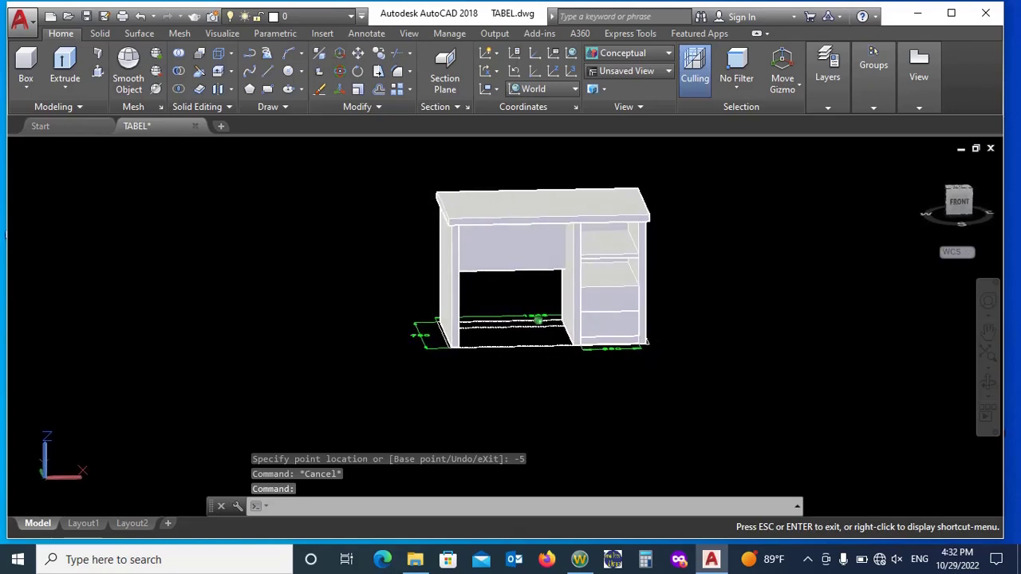
mouse_move(539, 320)
shift+middle_down()
mouse_move(499, 289)
mouse_move(548, 339)
mouse_move(547, 320)
shift+middle_up()
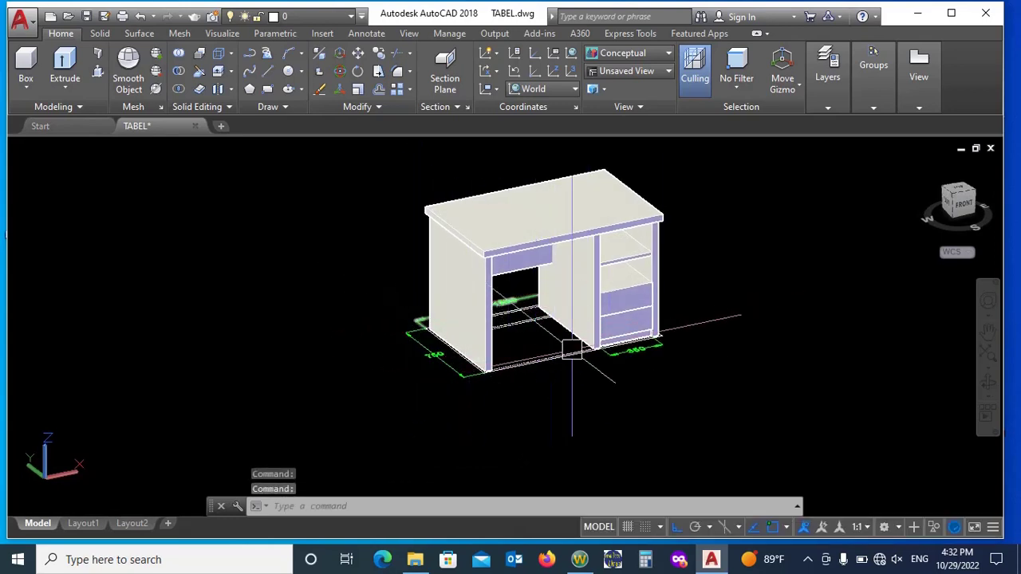
click(355, 290)
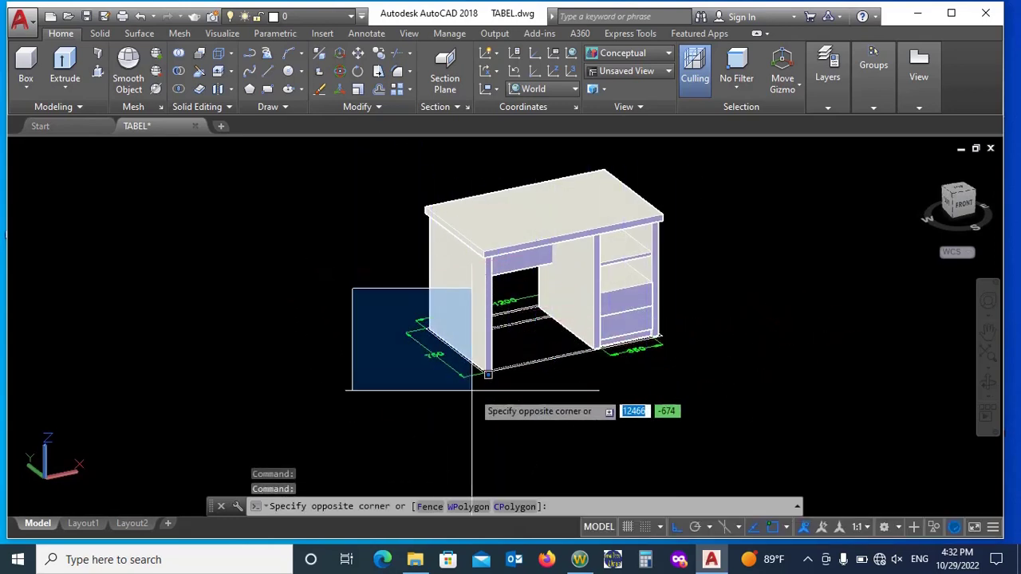
click(510, 413)
text(E)
key(Return)
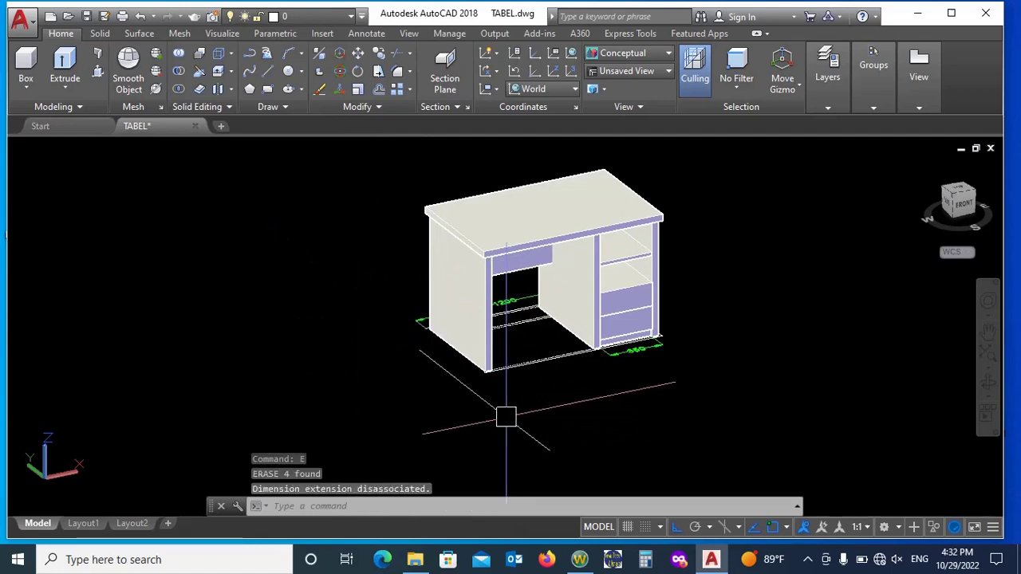
Erase the 1200 dimension and the leftover 2D plan lines on the floor between the left panel and the drawer unit
scroll(568, 399, up, 3)
shift+middle_drag(566, 390, 594, 288)
click(518, 375)
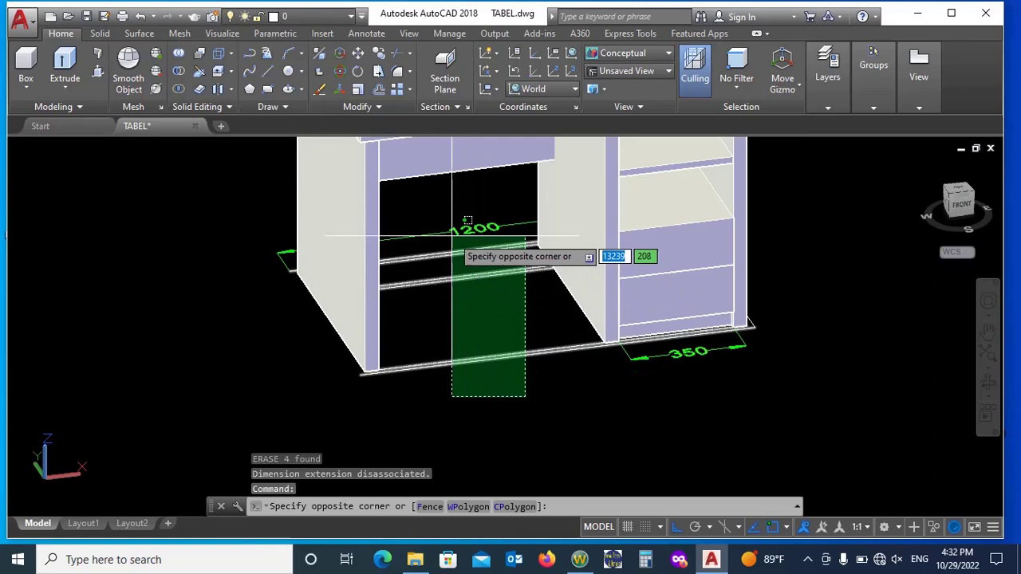
click(461, 210)
key(Delete)
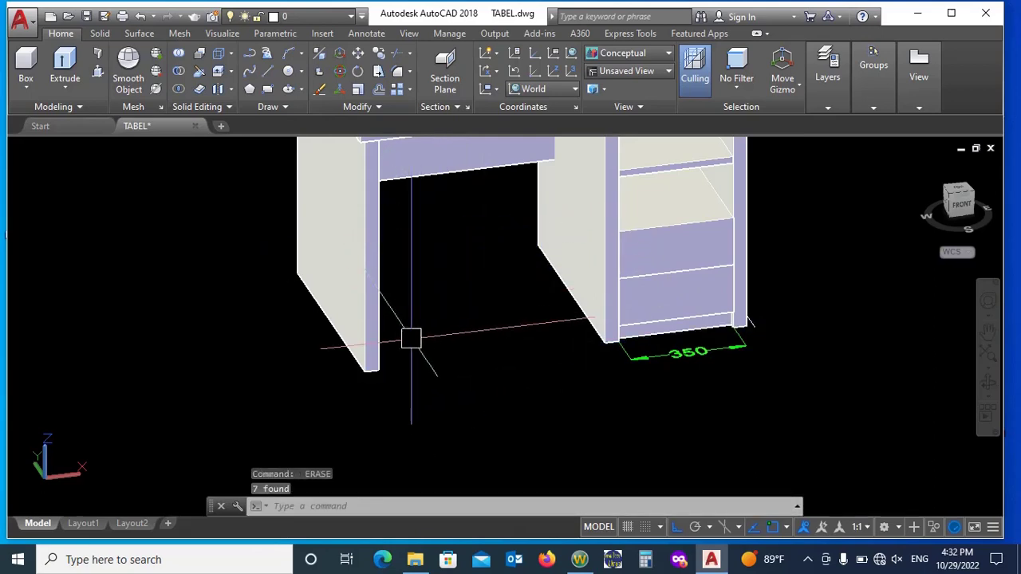
Erase the 350 dimension and the leftover 2D line along the base of the right panel
scroll(448, 388, down, 5)
shift+middle_drag(449, 388, 431, 356)
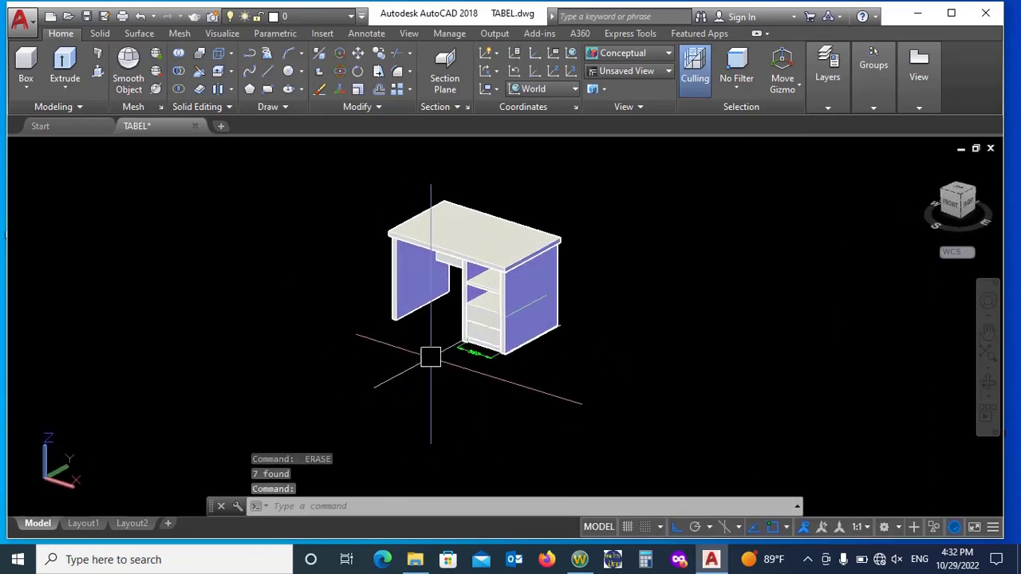
scroll(485, 362, up, 4)
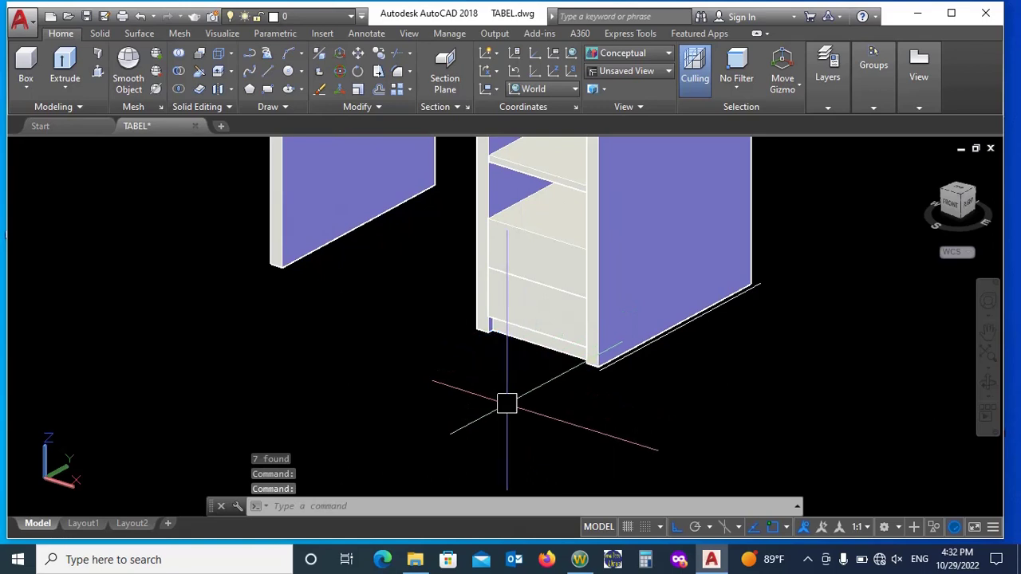
text(e)
key(Return)
scroll(511, 402, down, 4)
scroll(580, 386, up, 4)
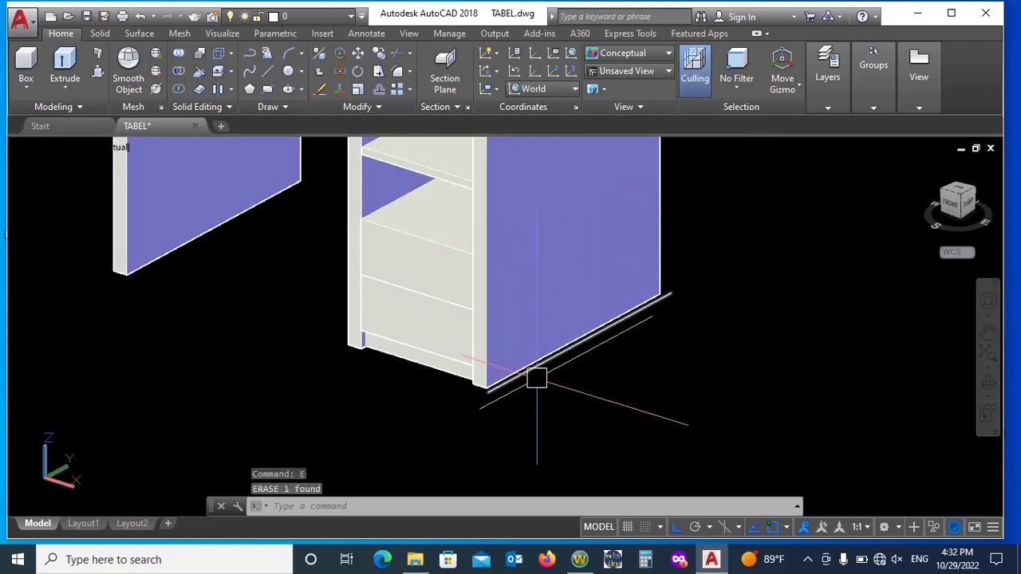
scroll(540, 399, down, 4)
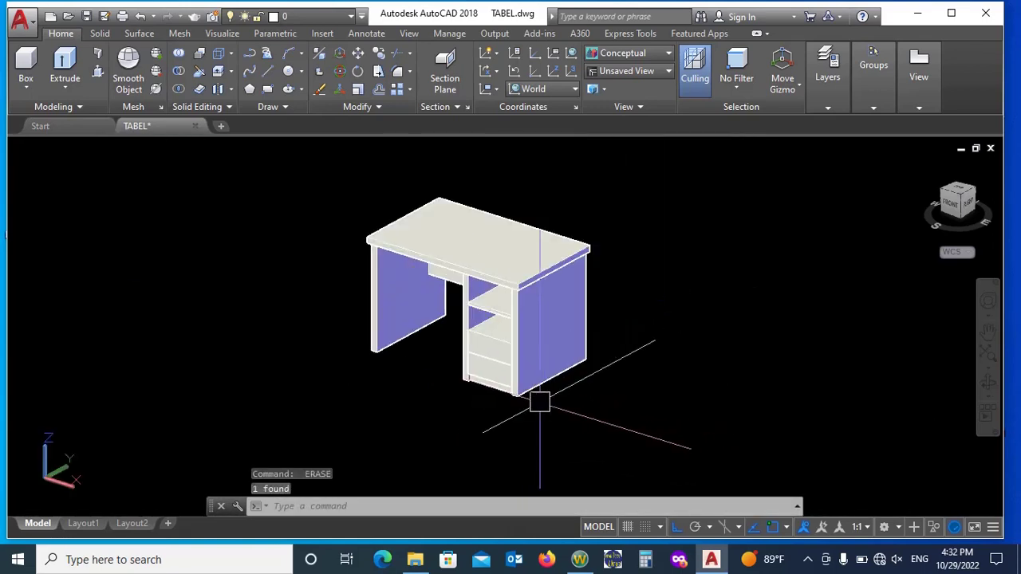
Inspect the table in 2D Wireframe for leftover geometry and return to the Conceptual visual style
shift+middle_drag(540, 401, 670, 347)
click(627, 52)
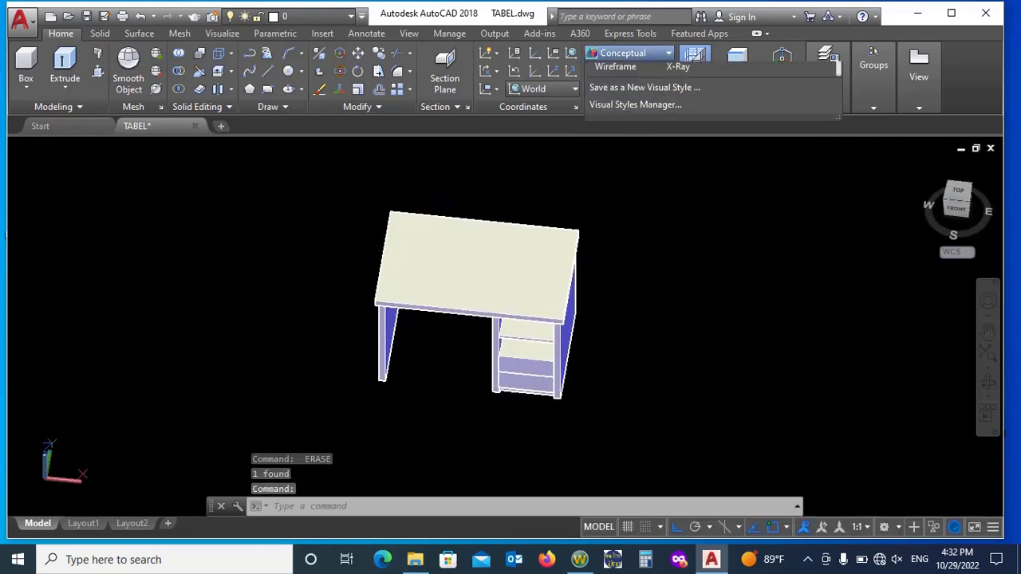
click(612, 105)
scroll(620, 202, up, 5)
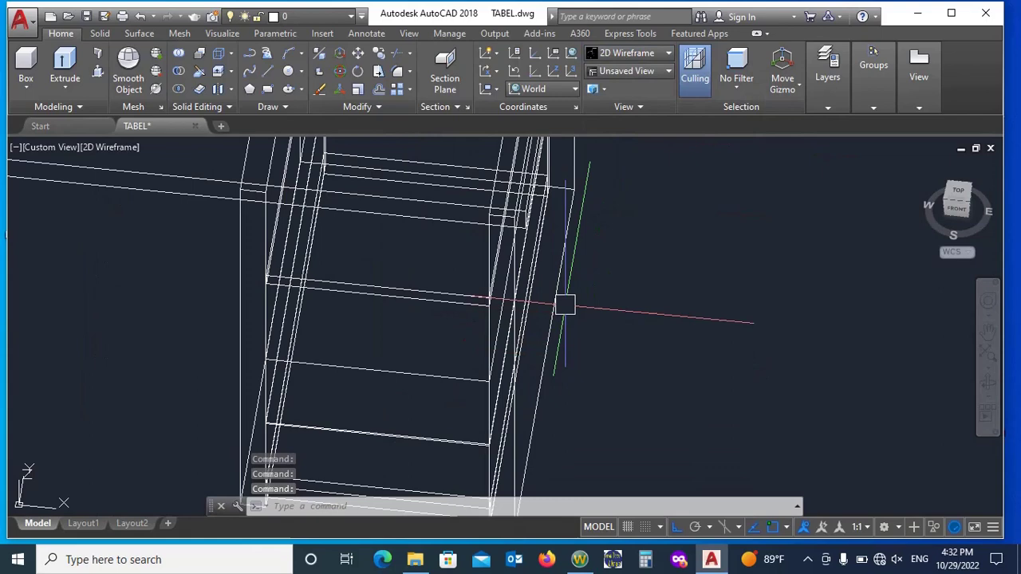
scroll(618, 214, down, 6)
shift+middle_drag(603, 280, 609, 283)
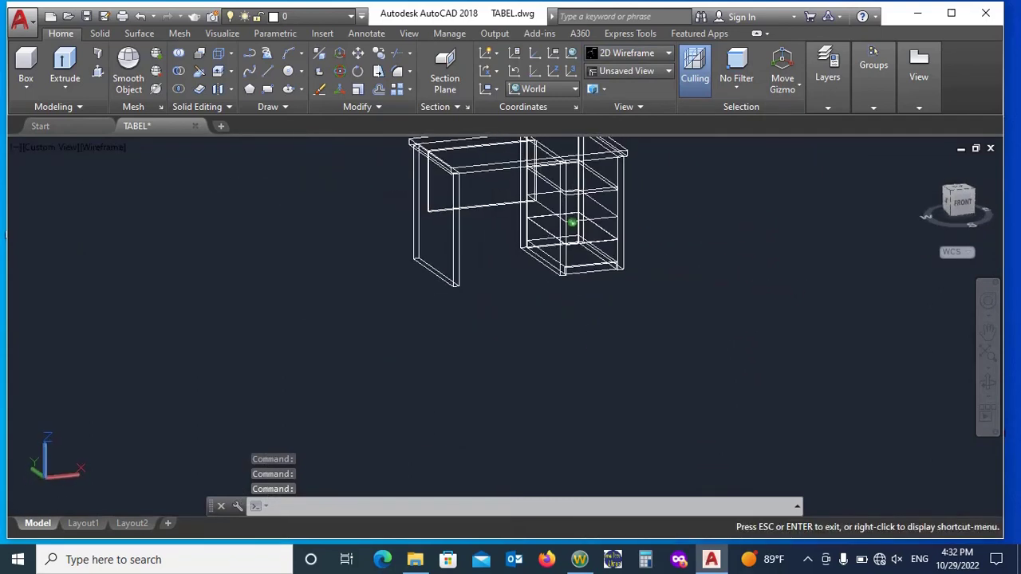
shift+middle_drag(572, 223, 659, 151)
click(630, 52)
click(677, 89)
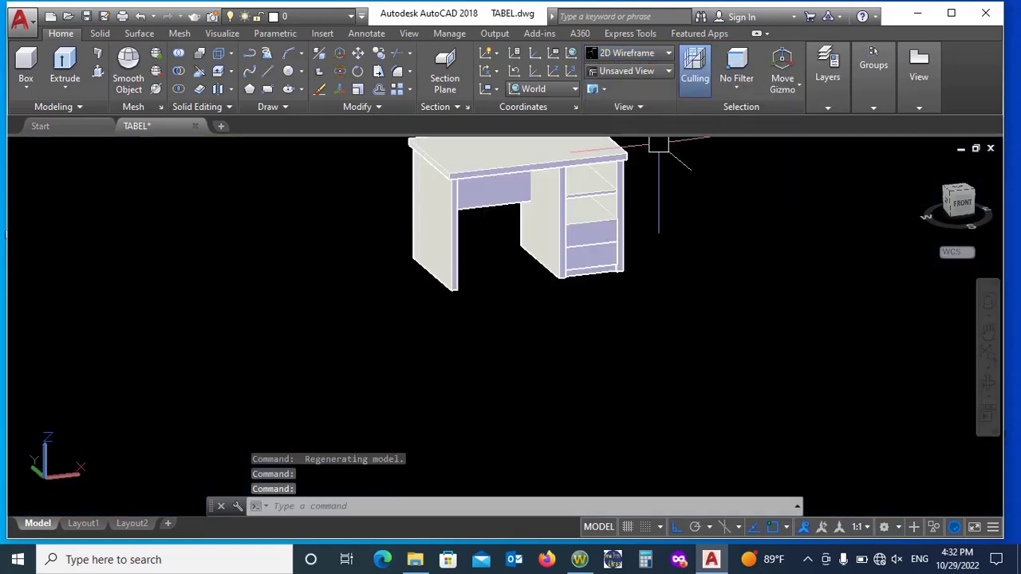
Examine the table model from several sides and check the drawer knobs in the Front View drawing
scroll(565, 239, up, 6)
shift+middle_drag(568, 287, 572, 312)
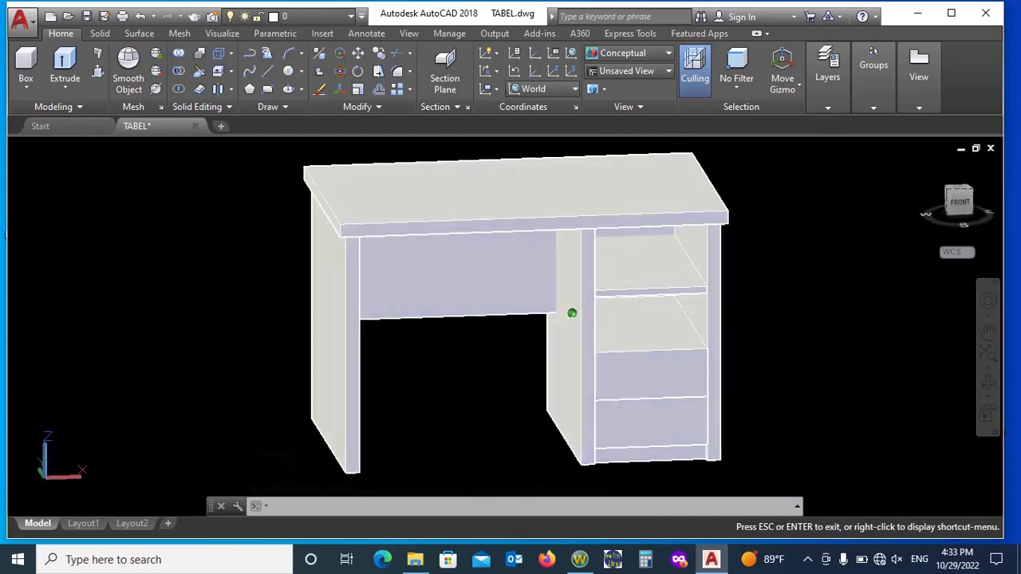
shift+middle_drag(459, 313, 576, 368)
scroll(460, 319, down, 4)
scroll(576, 368, up, 3)
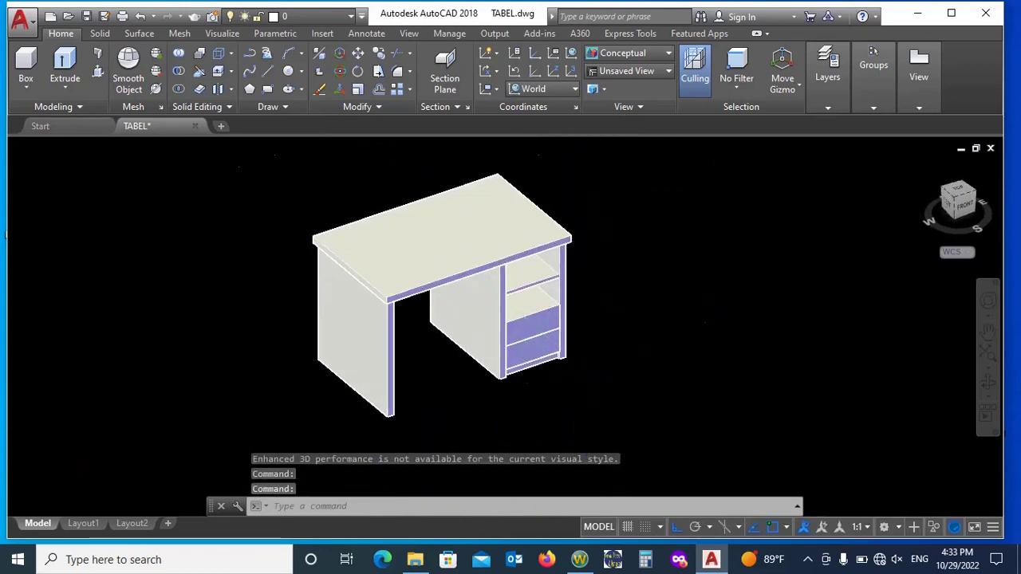
scroll(503, 331, down, 2)
shift+middle_drag(415, 262, 391, 263)
scroll(606, 291, down, 2)
mouse_move(470, 346)
shift+middle_down()
mouse_move(572, 286)
mouse_move(459, 347)
shift+middle_up()
scroll(459, 347, up, 10)
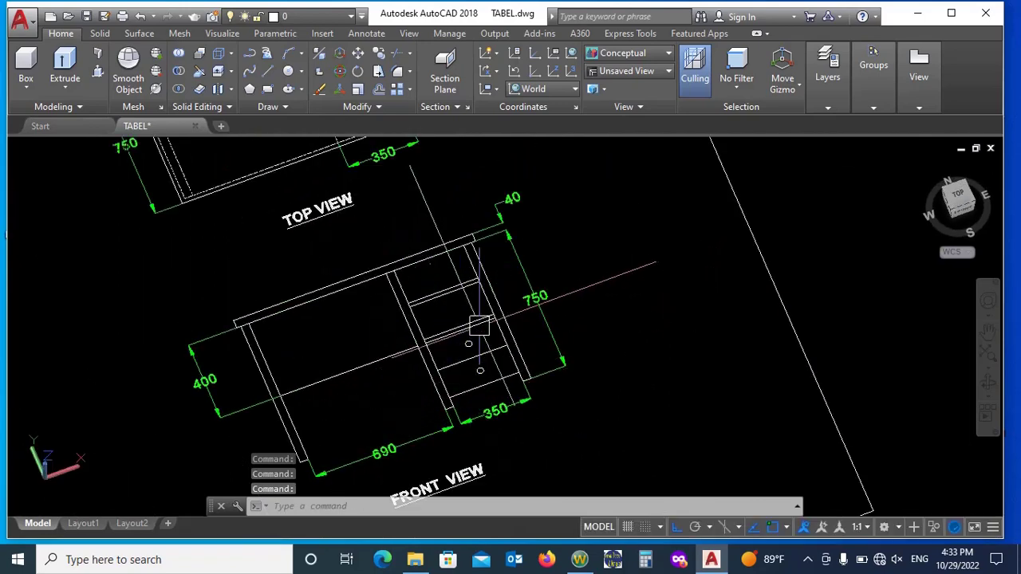
scroll(471, 353, up, 1)
scroll(473, 351, down, 8)
shift+middle_drag(473, 351, 491, 311)
scroll(486, 290, down, 6)
scroll(626, 243, up, 12)
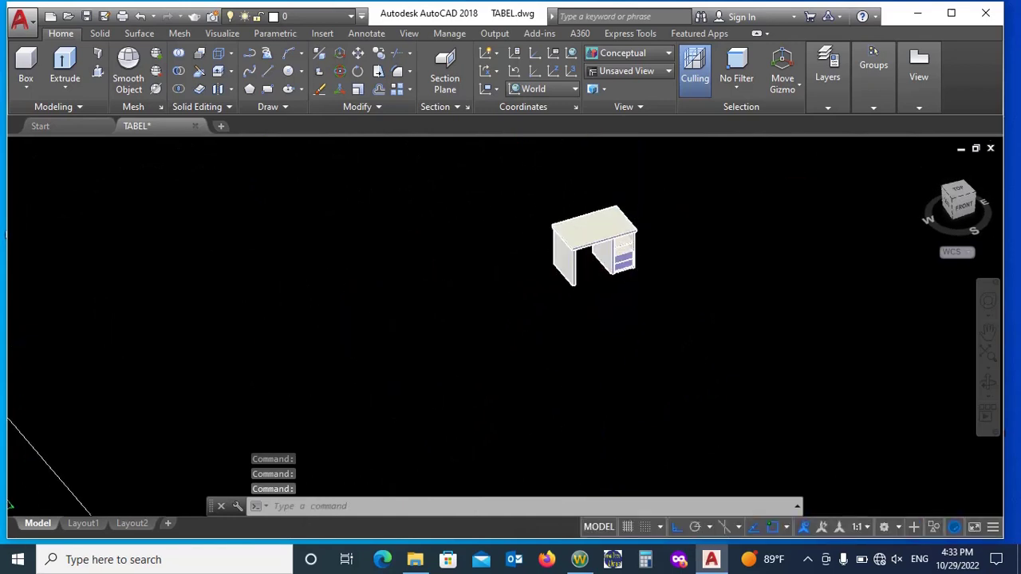
shift+middle_drag(526, 289, 539, 280)
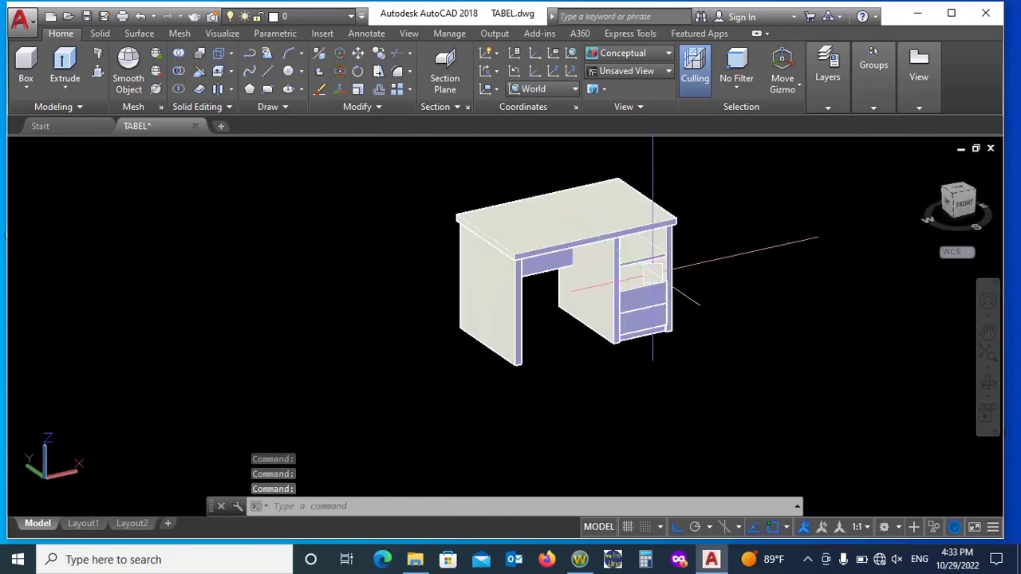
scroll(581, 256, up, 2)
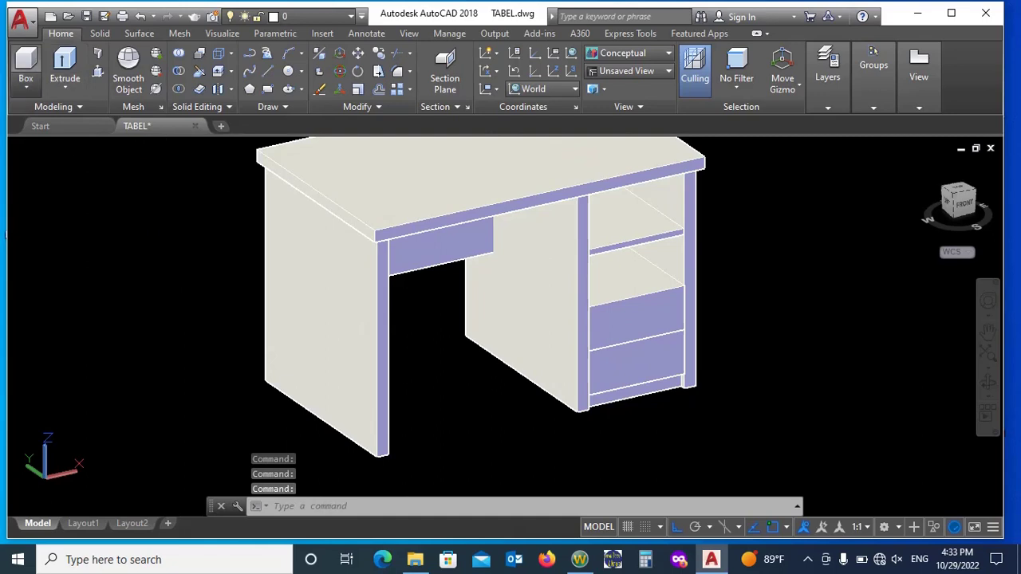
Model a sphere knob of radius 10 at the middle of the upper drawer's top front edge
click(25, 87)
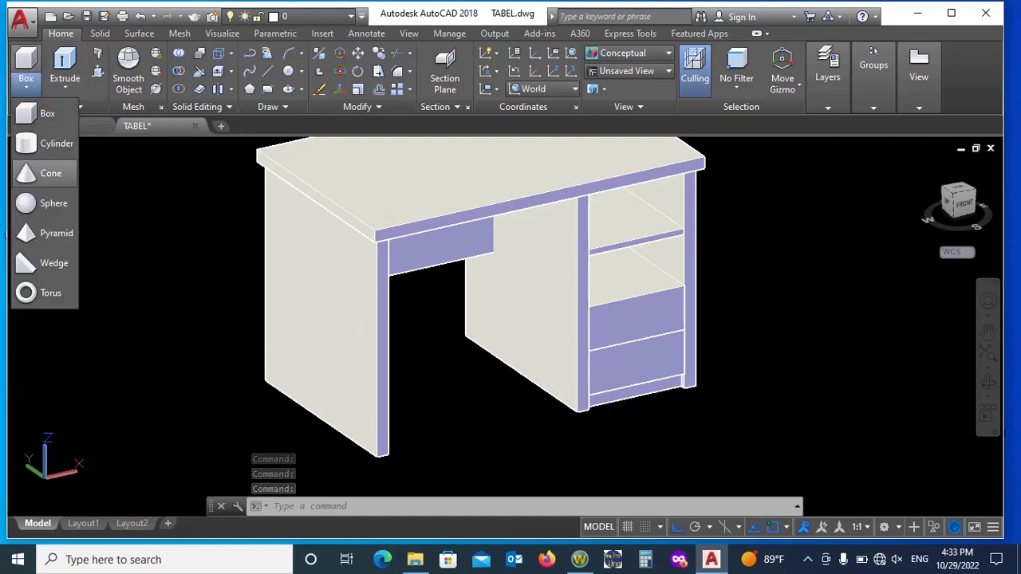
click(48, 203)
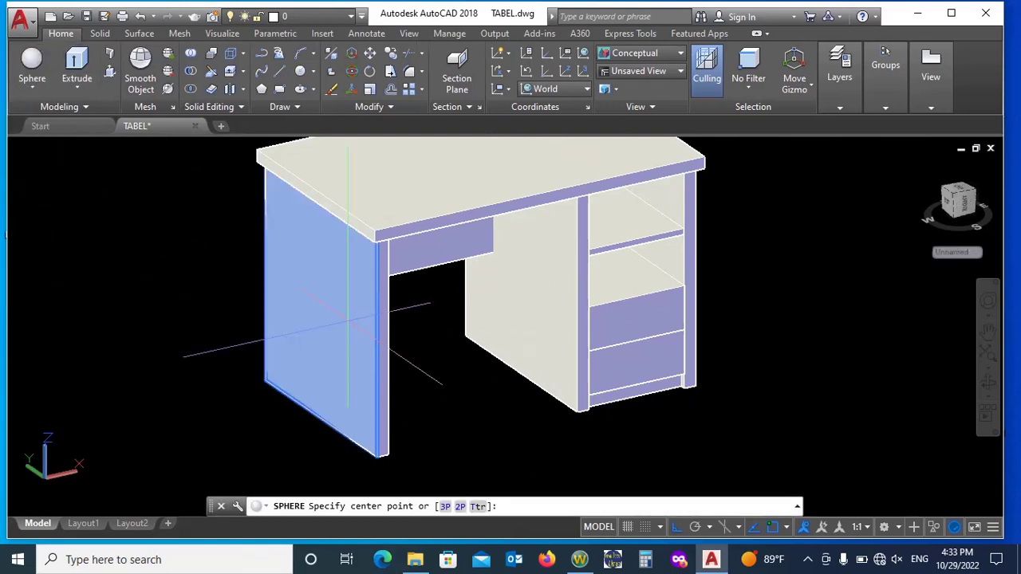
click(635, 297)
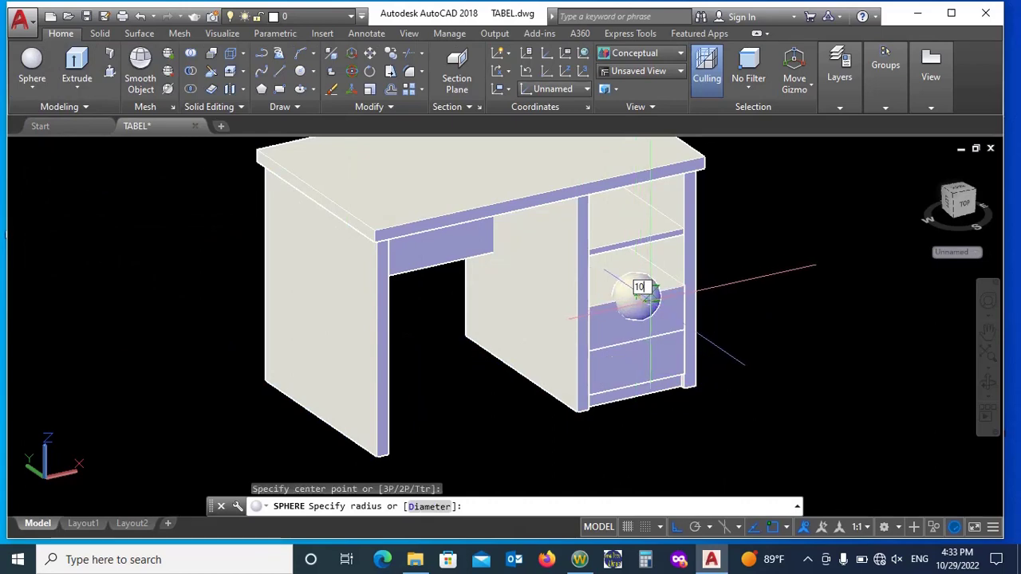
text(10)
key(Return)
scroll(636, 297, up, 5)
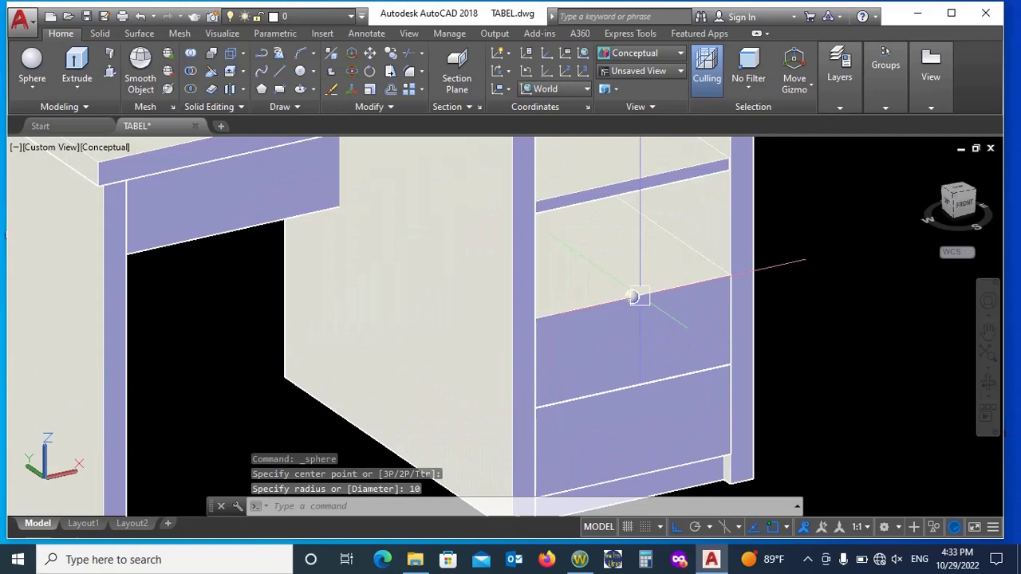
Enlarge the sphere knob on the upper drawer to a radius of 15
click(618, 303)
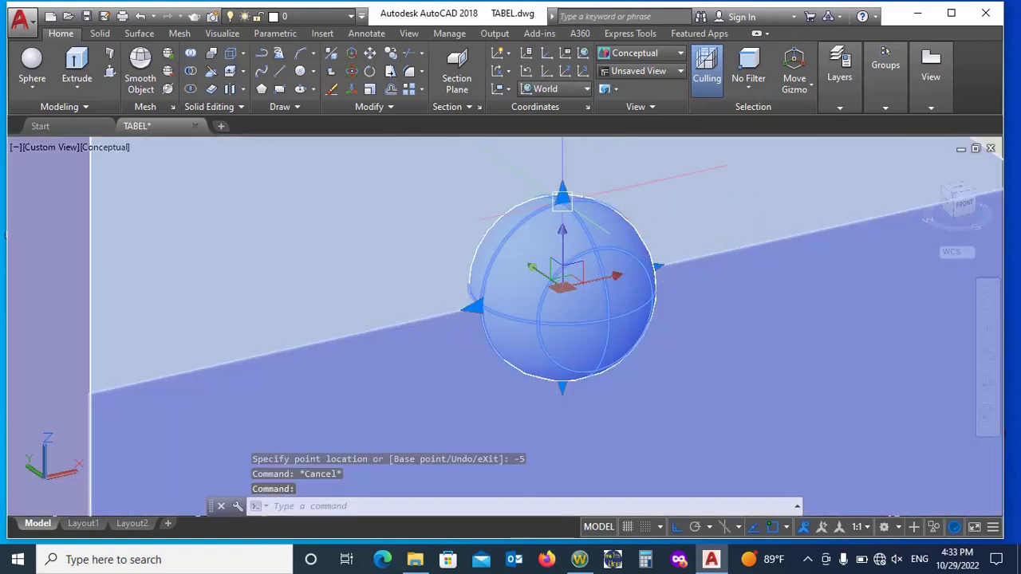
click(563, 197)
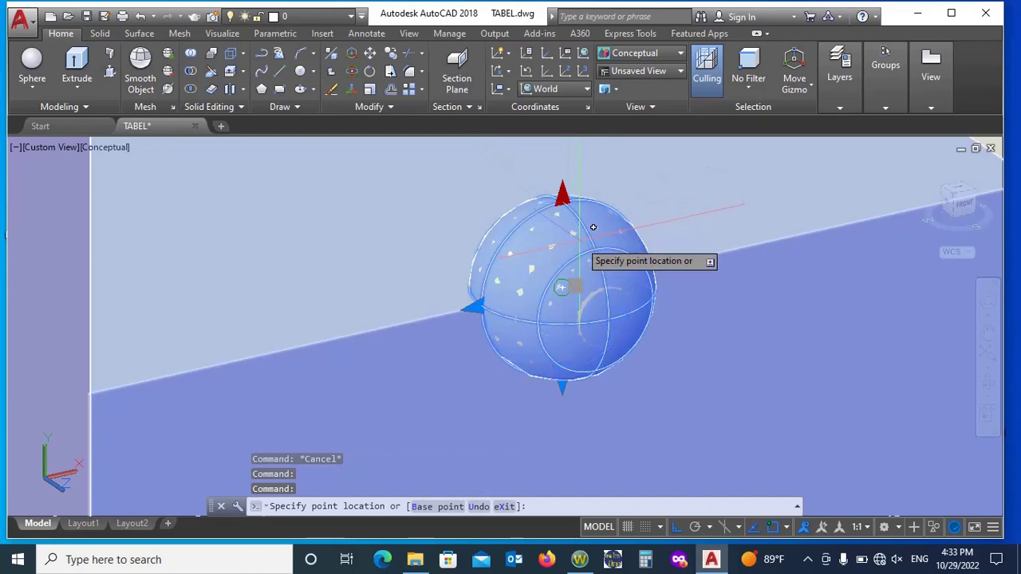
text(15)
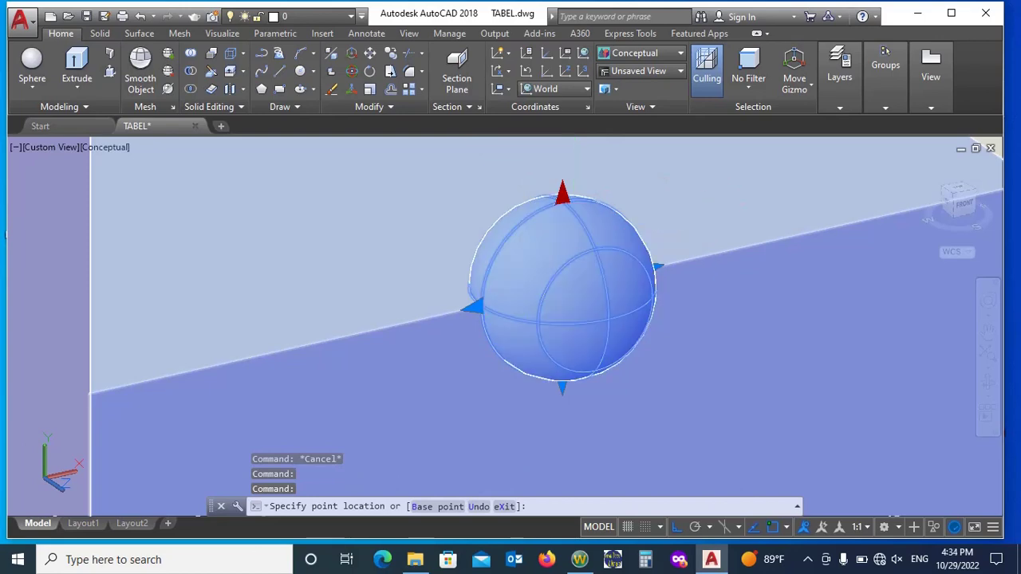
key(Return)
scroll(593, 227, down, 3)
scroll(592, 228, down, 3)
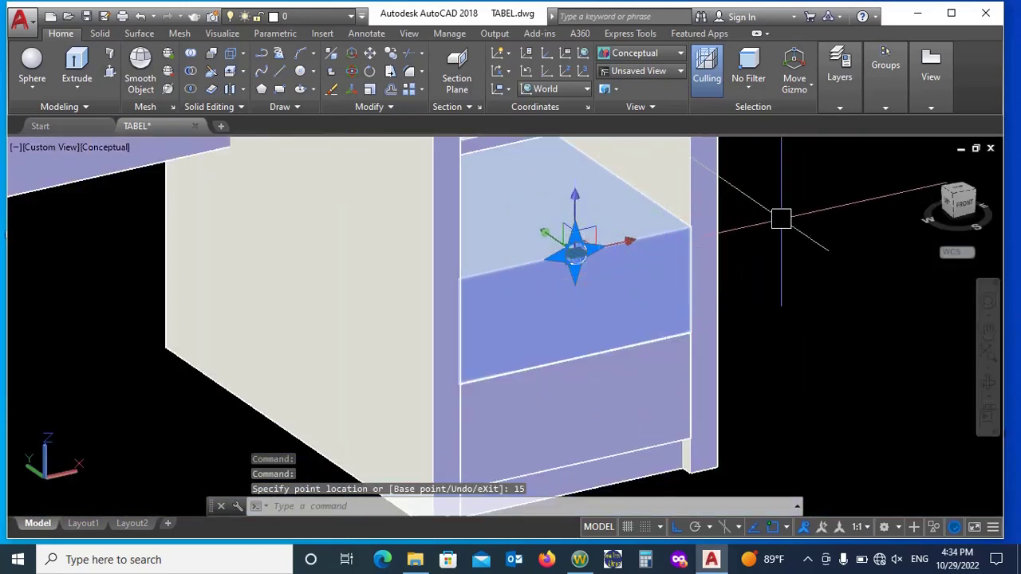
Move the sphere knob 60 straight down onto the front face of the upper drawer
scroll(781, 219, up, 2)
text(m)
key(Return)
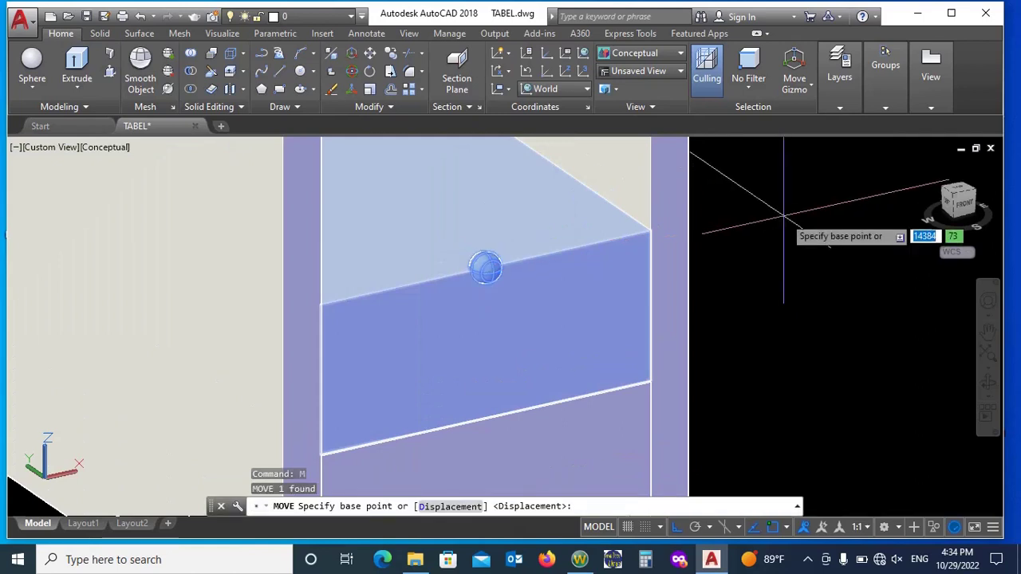
click(787, 203)
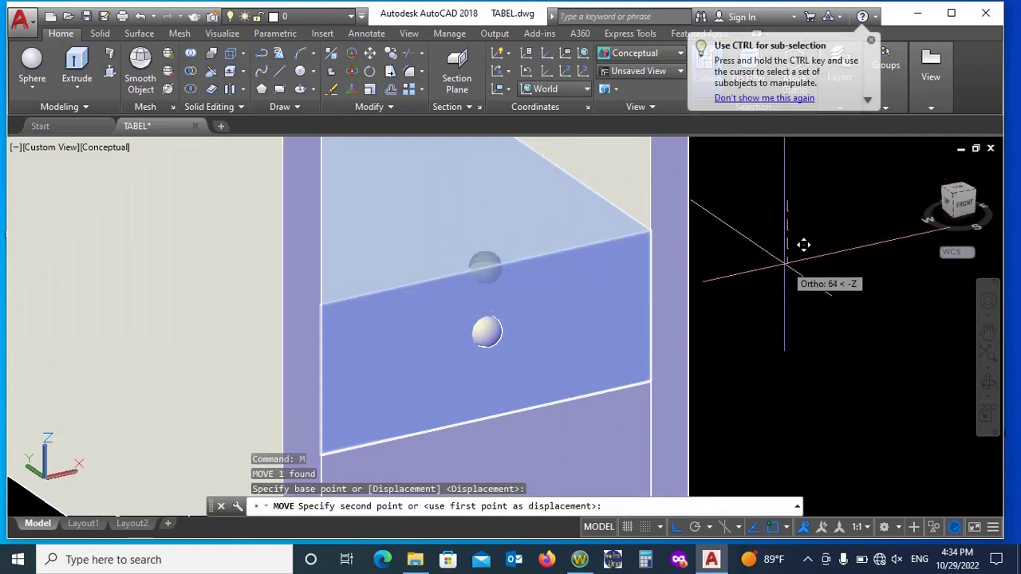
text(60)
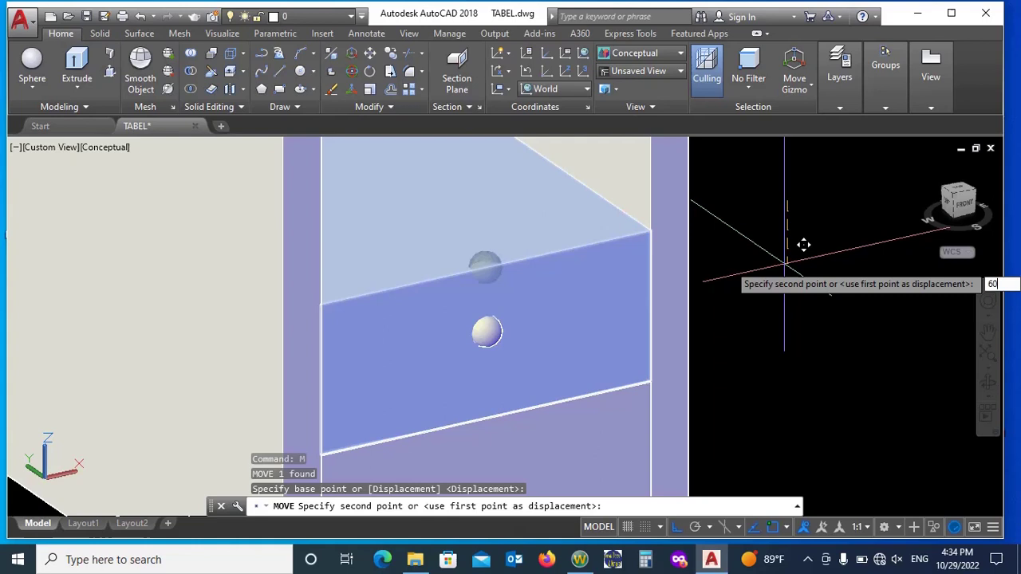
key(Return)
Select the knob and show the drawers in the Front view with the 2D Wireframe visual style
click(489, 343)
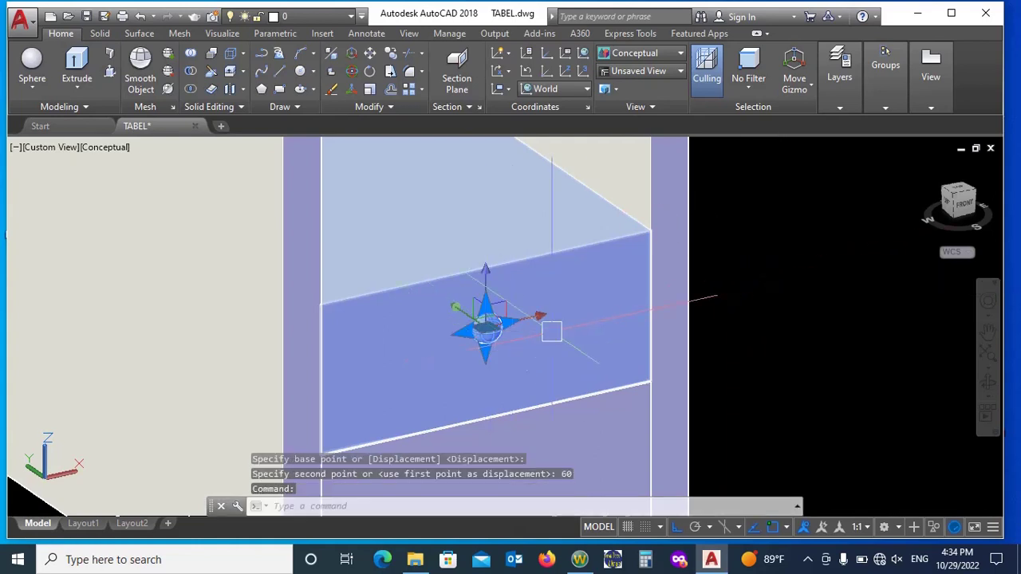
click(964, 206)
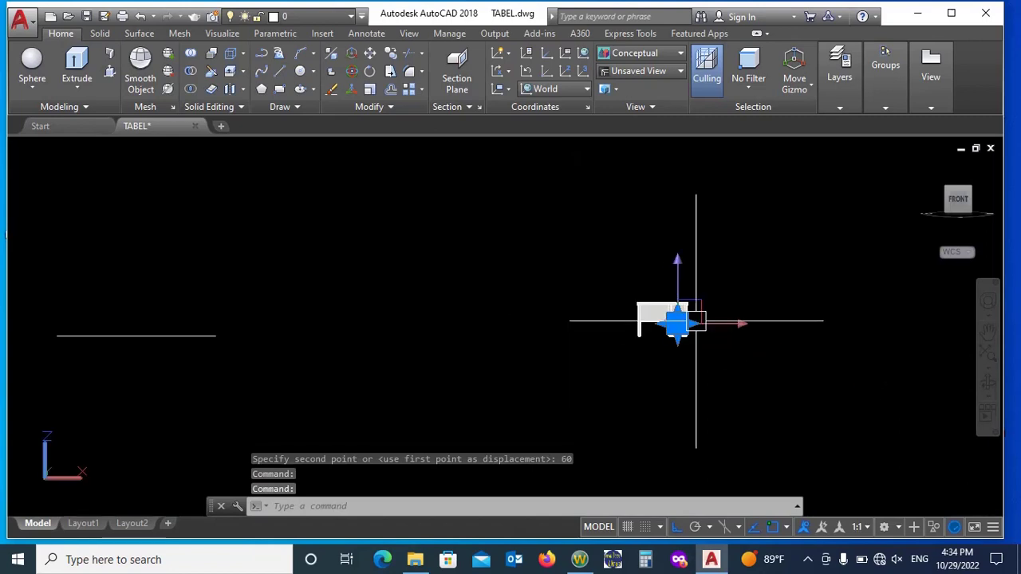
scroll(696, 322, up, 5)
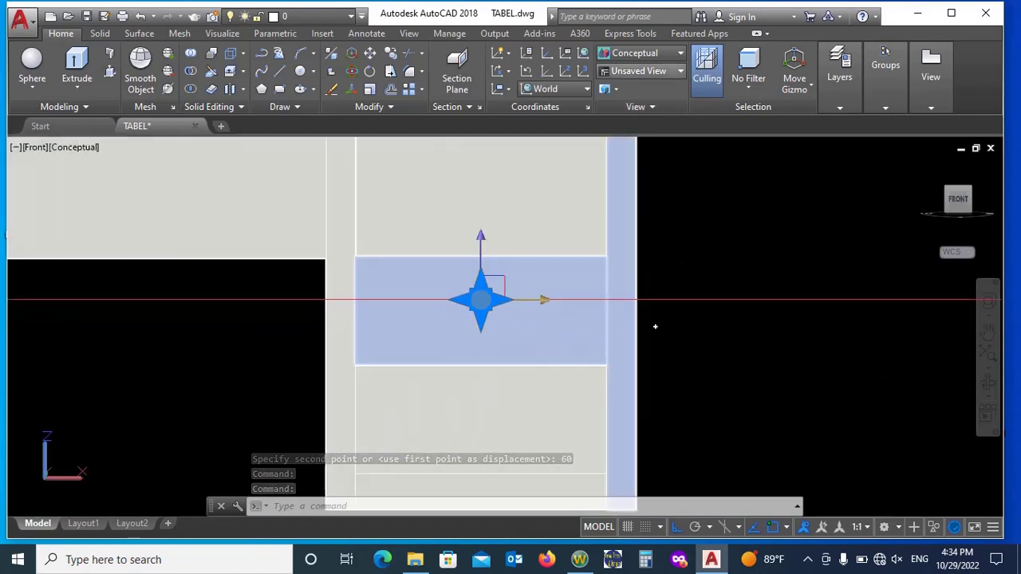
click(638, 52)
click(620, 89)
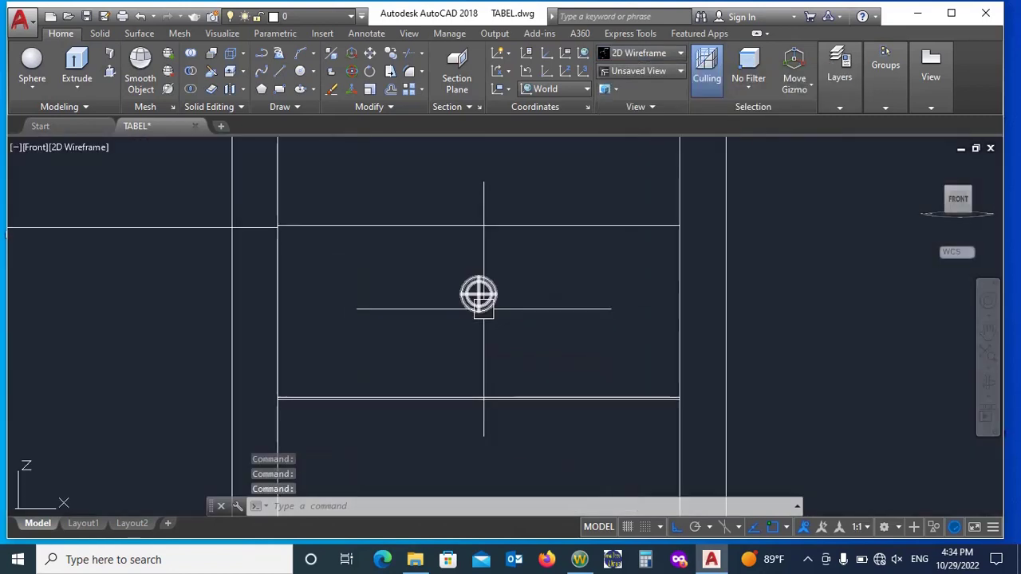
key(Return)
click(801, 263)
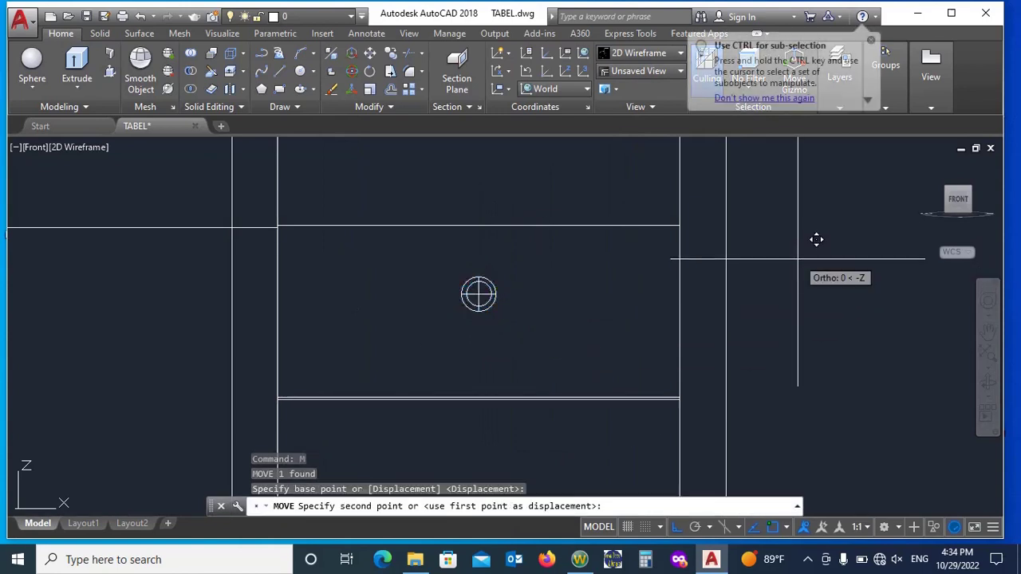
key(Escape)
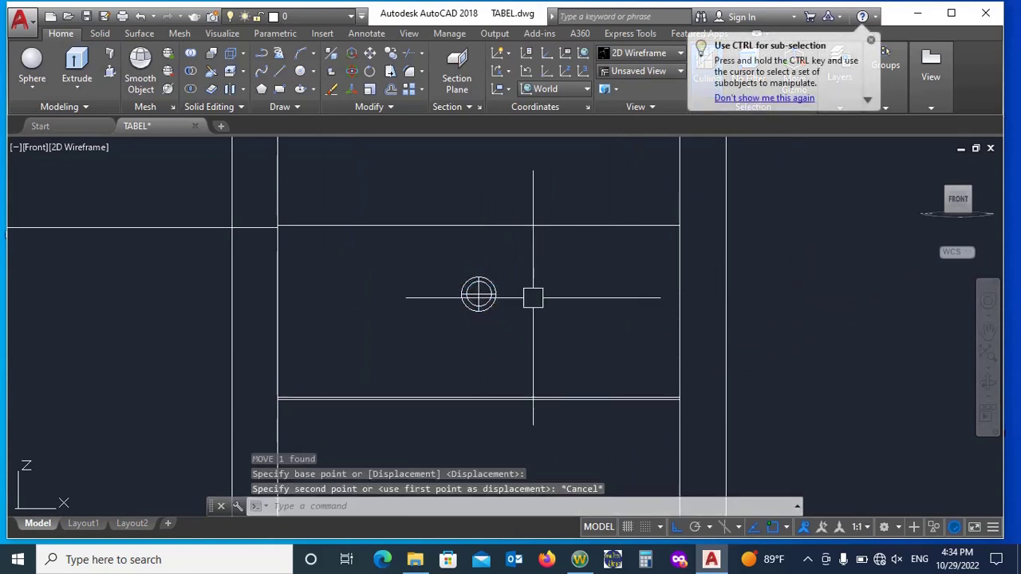
Move the upper drawer's knob slightly further down along the Z axis in an angled view
shift+middle_drag(479, 295, 519, 296)
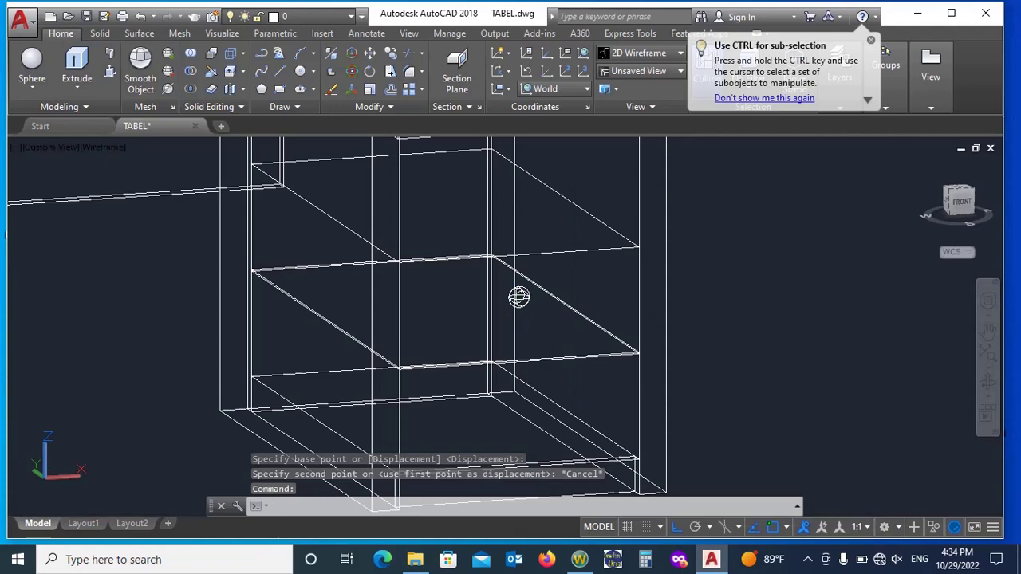
text(m)
key(Return)
click(758, 235)
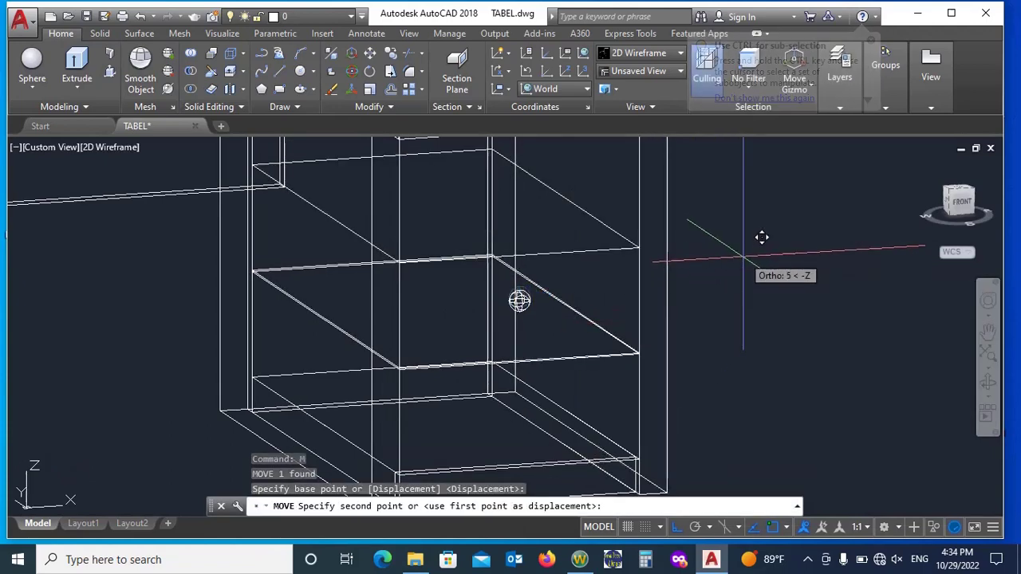
click(761, 238)
Copy the upper drawer's knob straight down to the front of the lower drawer
click(539, 313)
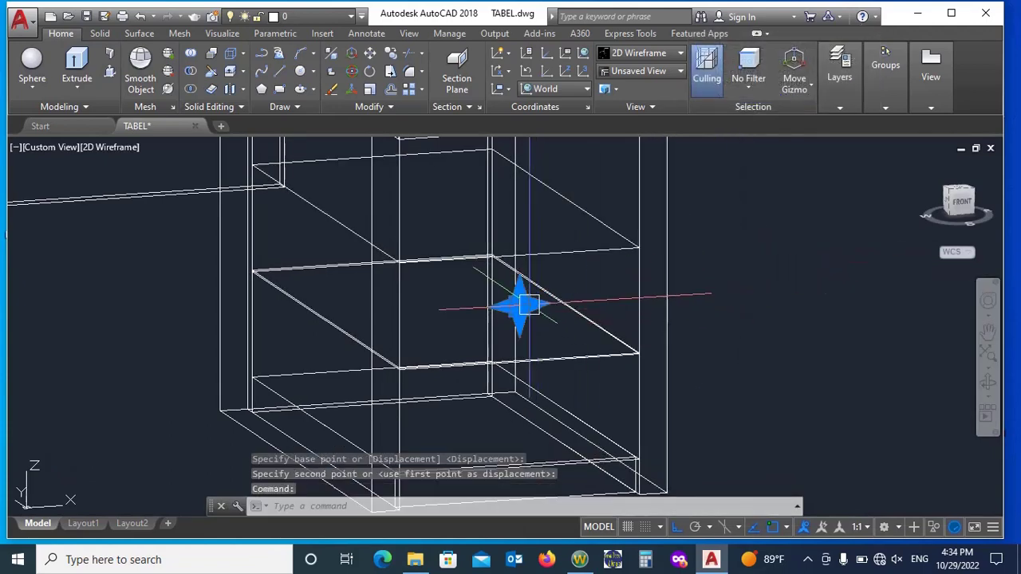
text(co)
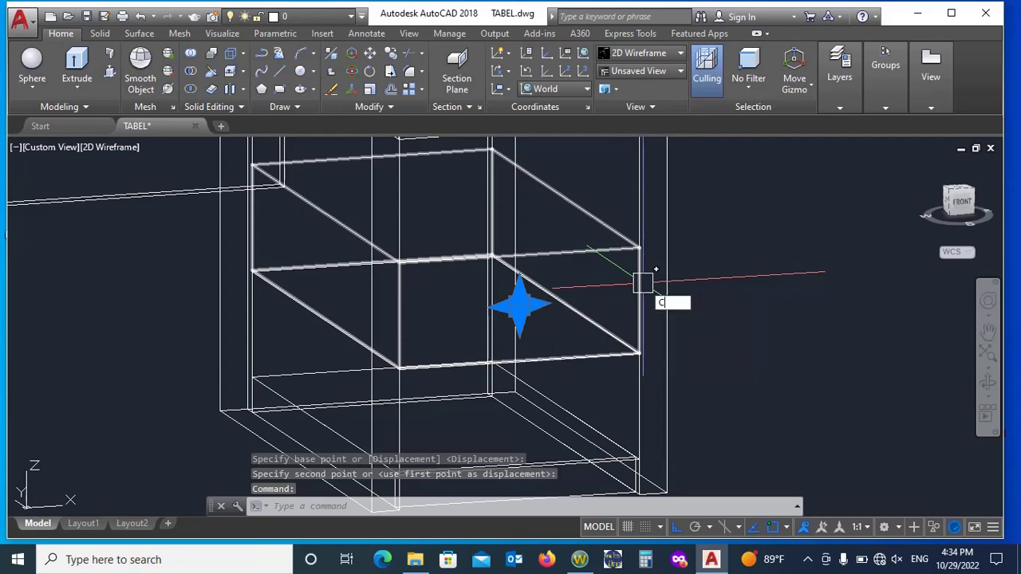
key(Return)
click(786, 277)
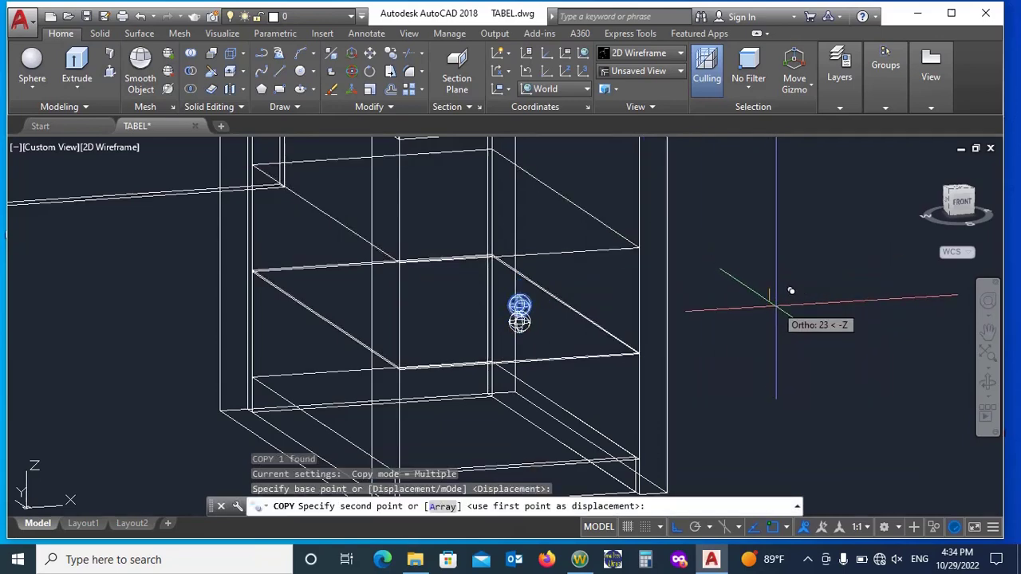
click(803, 383)
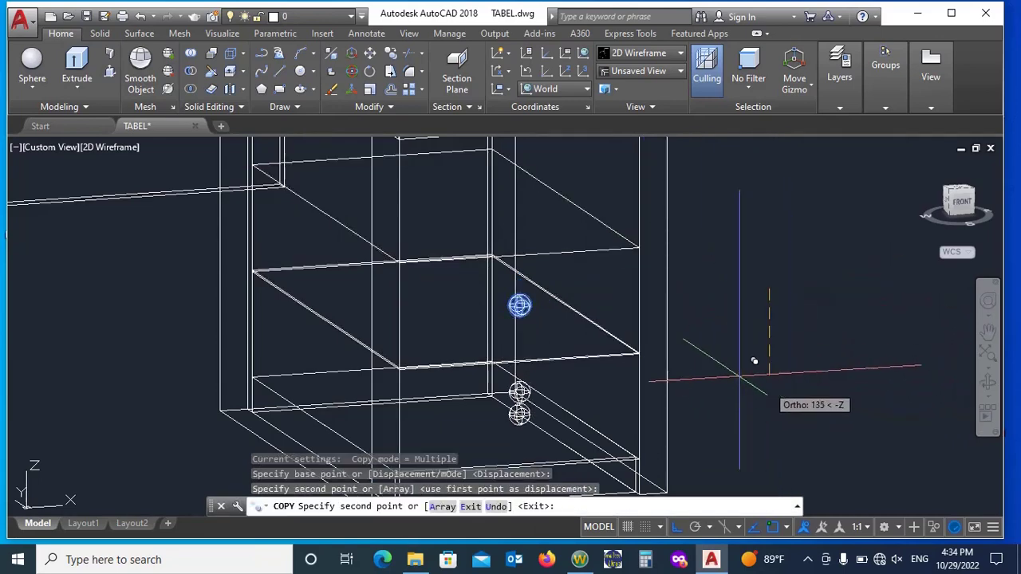
key(Escape)
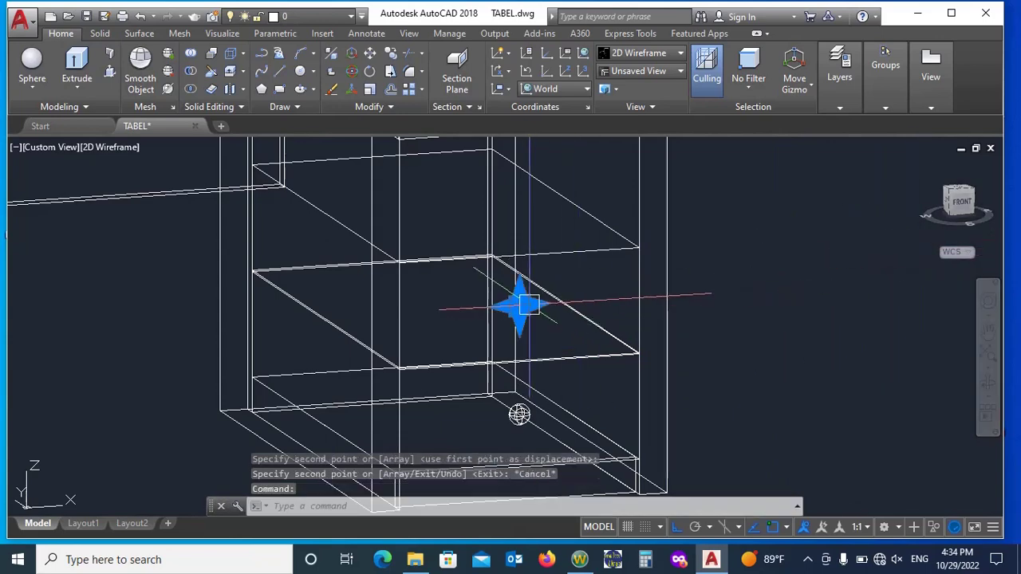
Move both drawer knobs about 8 units outward from the drawer fronts in the Top view
click(532, 414)
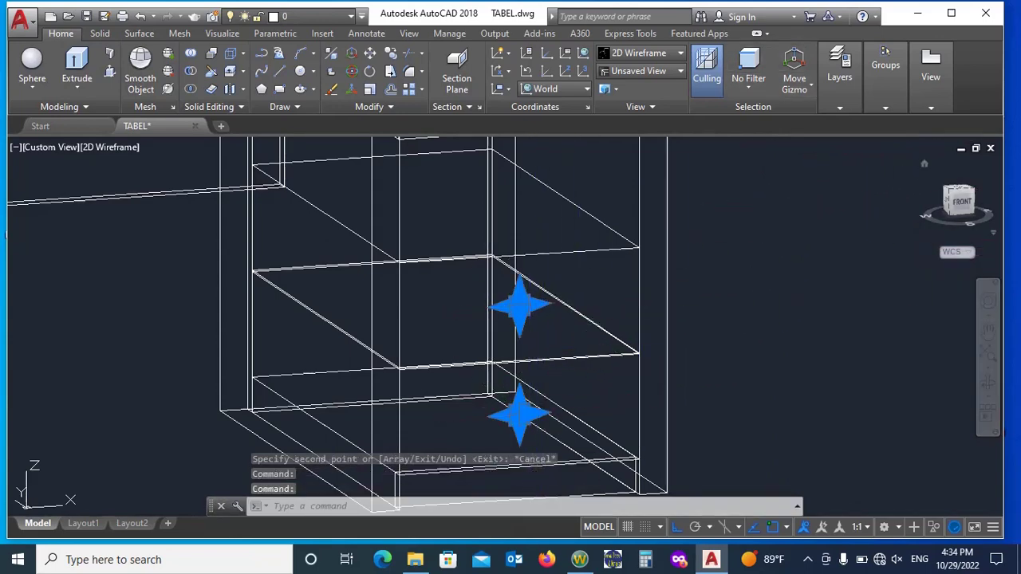
click(962, 201)
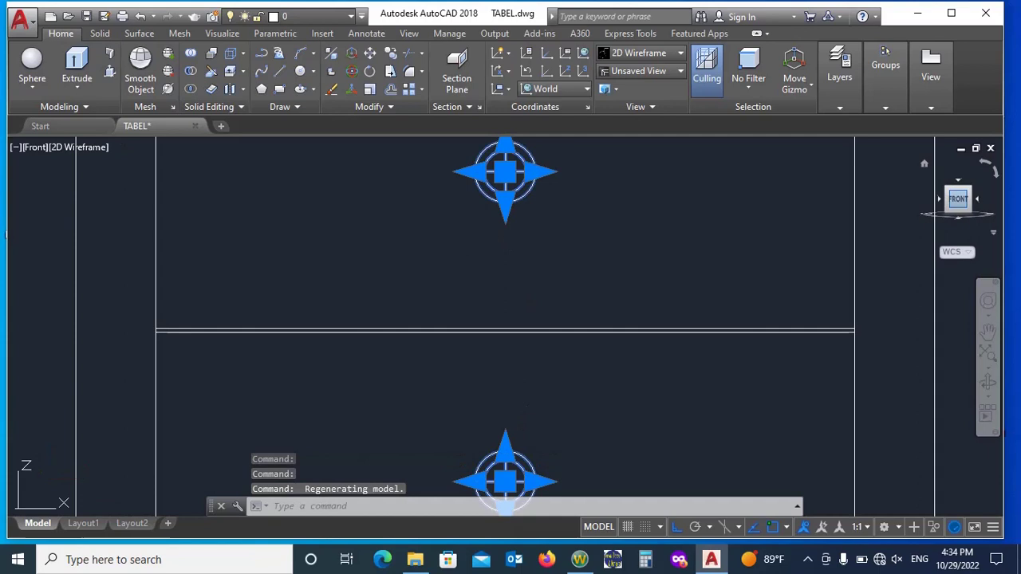
click(958, 199)
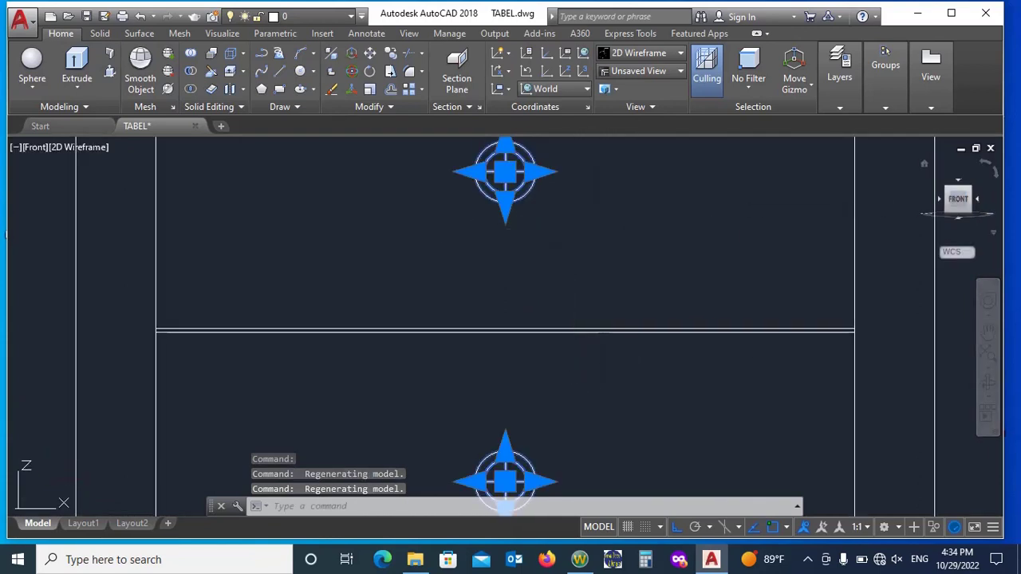
click(958, 181)
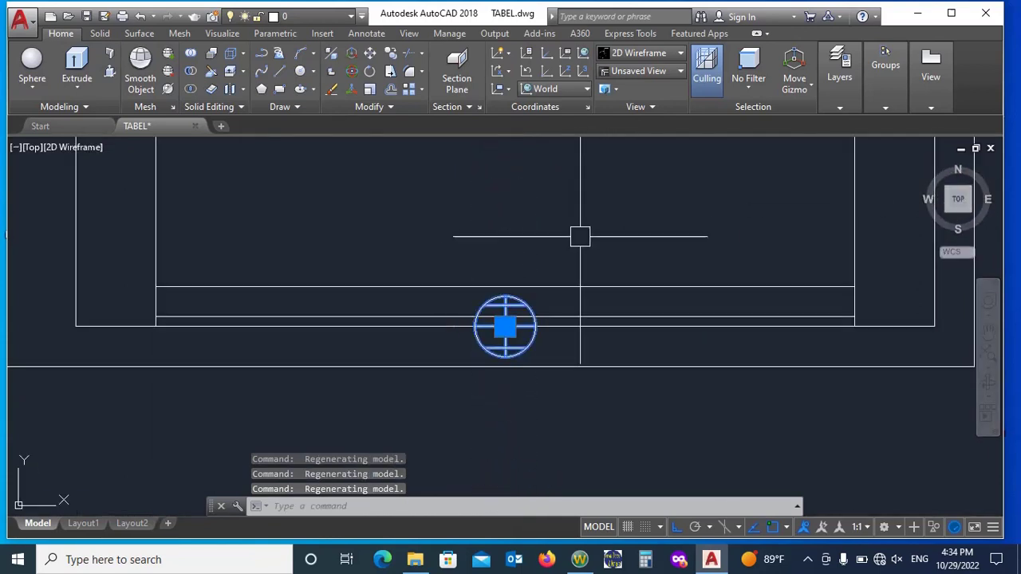
text(m)
key(Return)
click(614, 233)
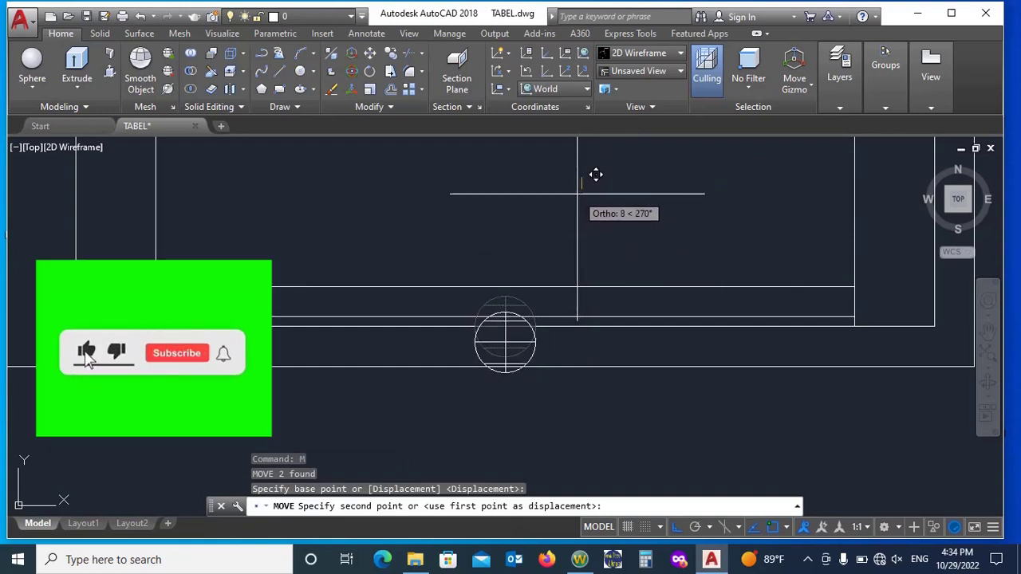
click(577, 192)
Return to the Conceptual visual style in an angled view and check both knobs on the drawer fronts
scroll(538, 255, down, 5)
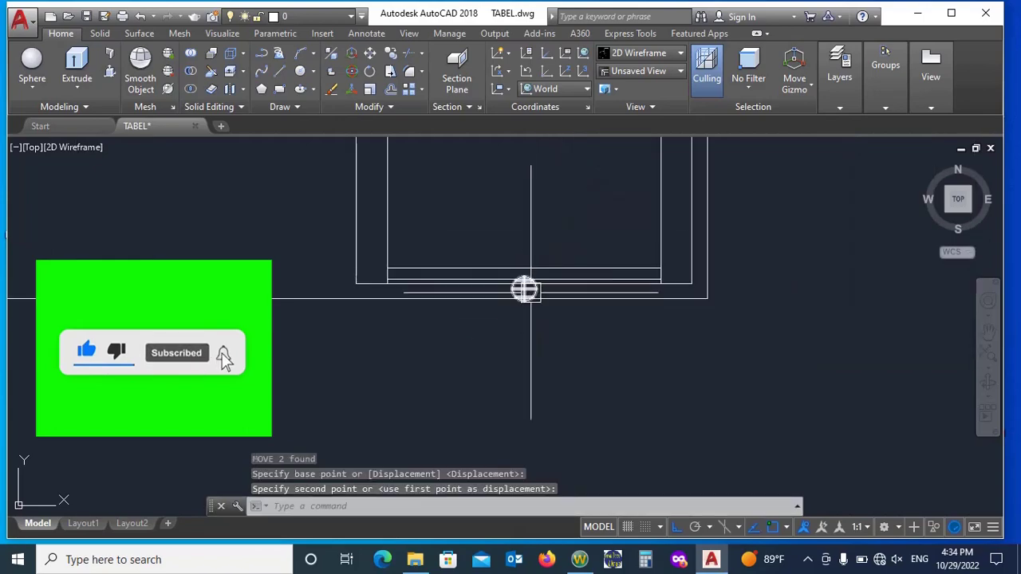
shift+middle_drag(526, 289, 585, 152)
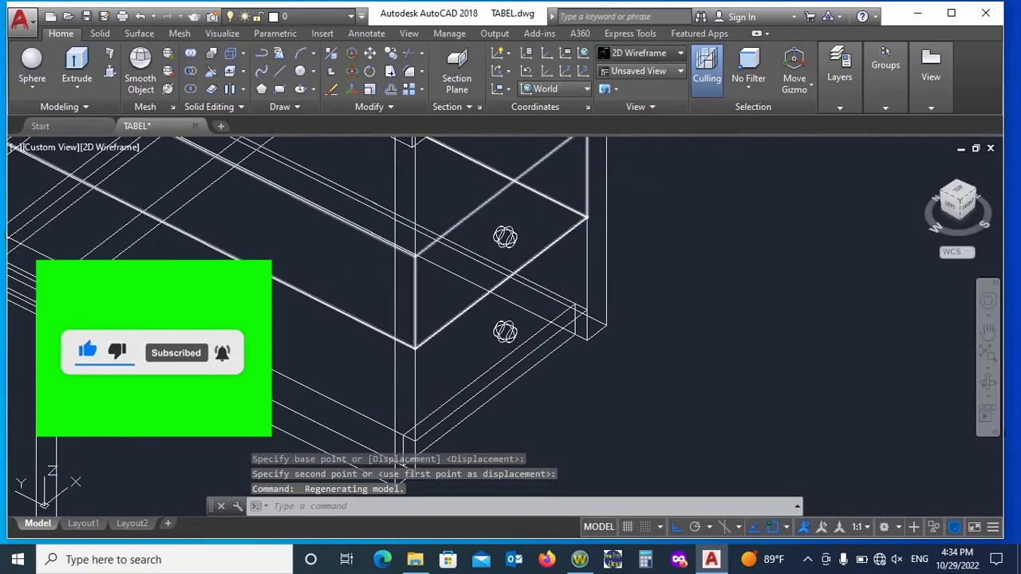
click(639, 53)
click(688, 89)
scroll(487, 243, up, 5)
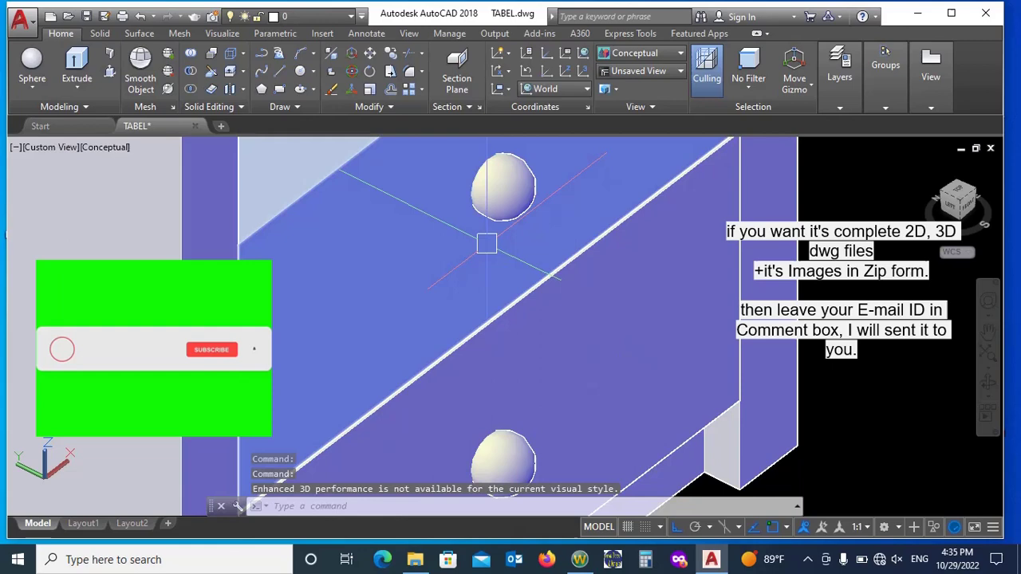
scroll(486, 243, down, 3)
Move both sphere knobs slightly further out from the drawer fronts, perpendicular to the faces
click(501, 369)
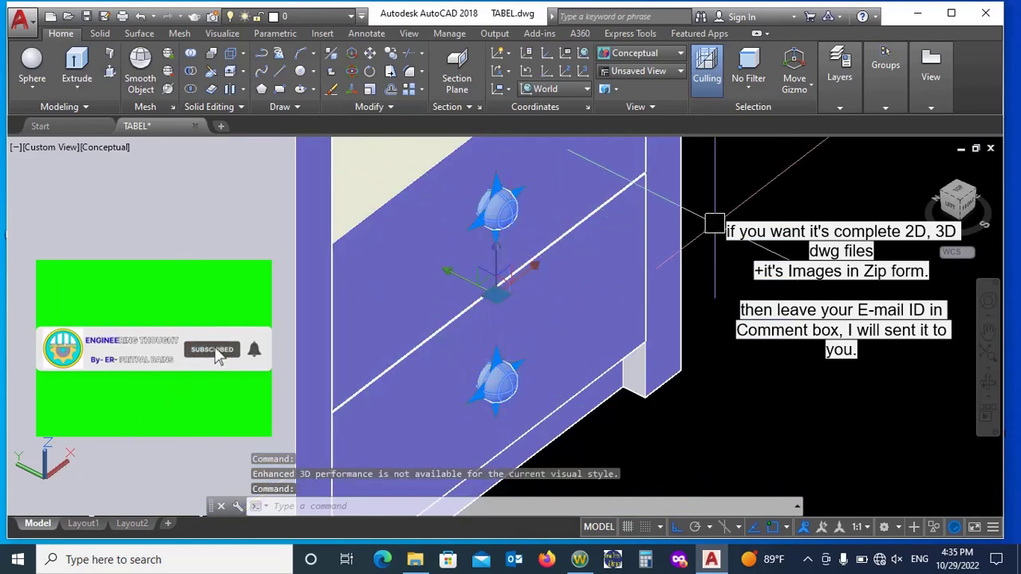
text(m)
key(Return)
click(764, 174)
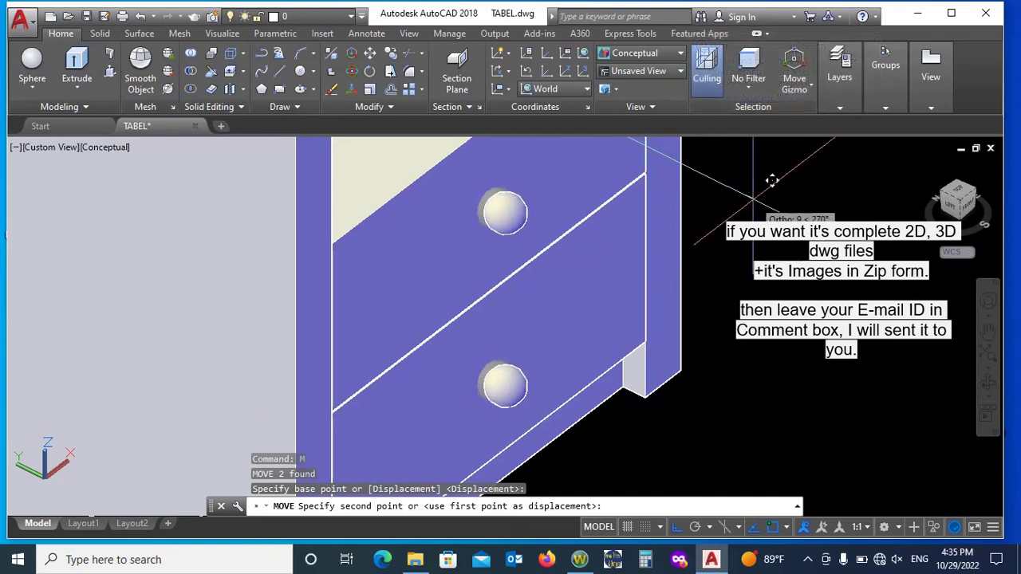
click(769, 179)
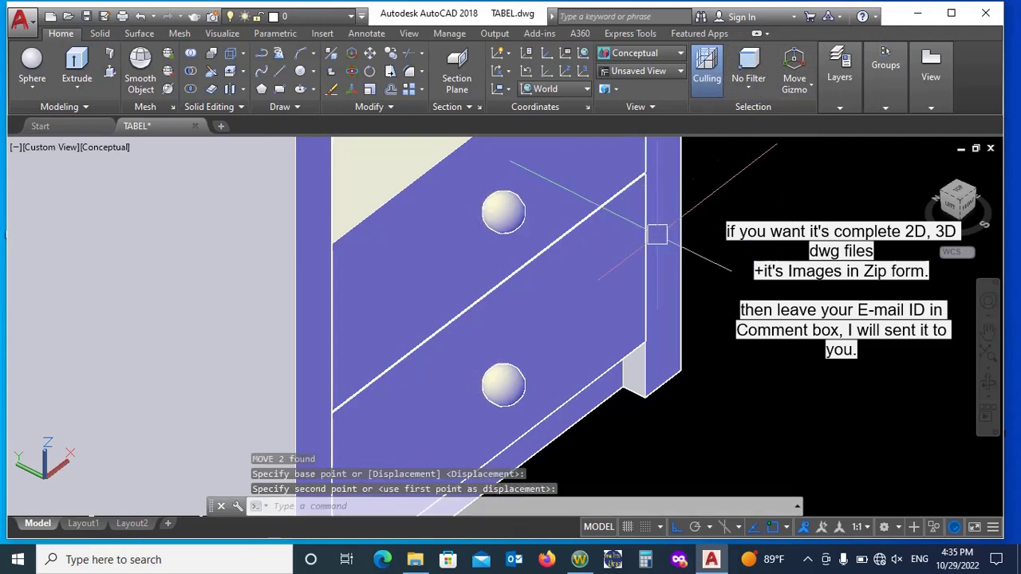
Examine how the knobs sit on the drawer fronts up close and inspect the whole table from several sides
scroll(568, 262, down, 3)
shift+middle_drag(574, 266, 453, 305)
scroll(460, 289, up, 3)
scroll(446, 283, up, 3)
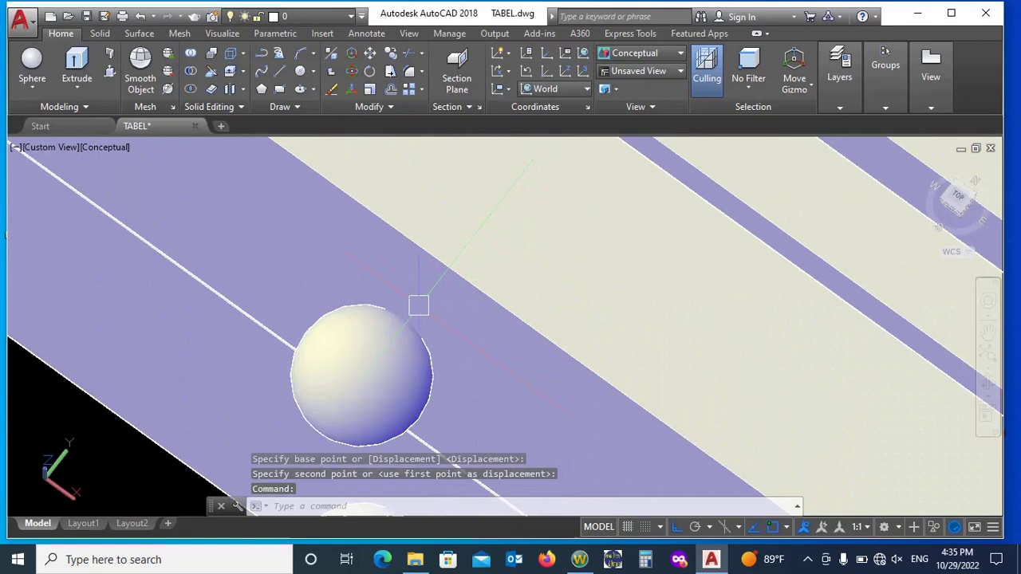
scroll(421, 298, down, 6)
shift+middle_drag(432, 284, 612, 210)
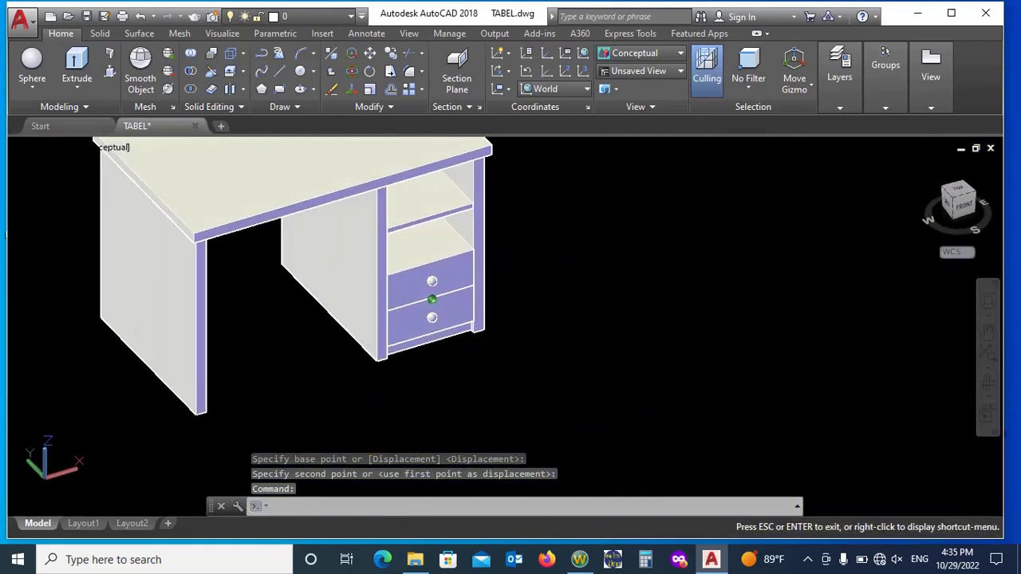
scroll(612, 210, down, 5)
scroll(551, 217, up, 5)
shift+middle_drag(530, 264, 526, 268)
scroll(518, 256, down, 5)
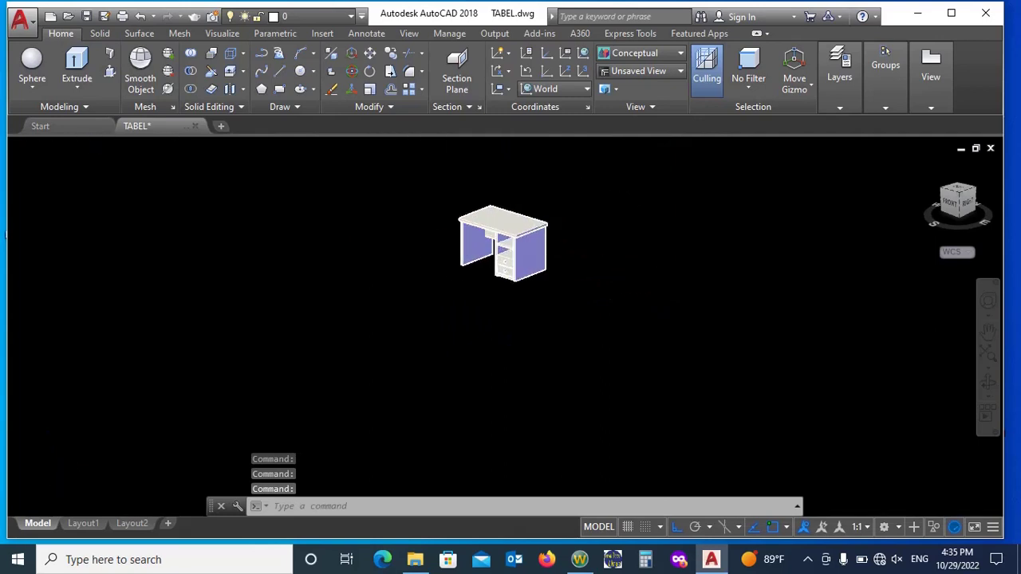
scroll(502, 243, up, 5)
shift+middle_drag(511, 311, 505, 319)
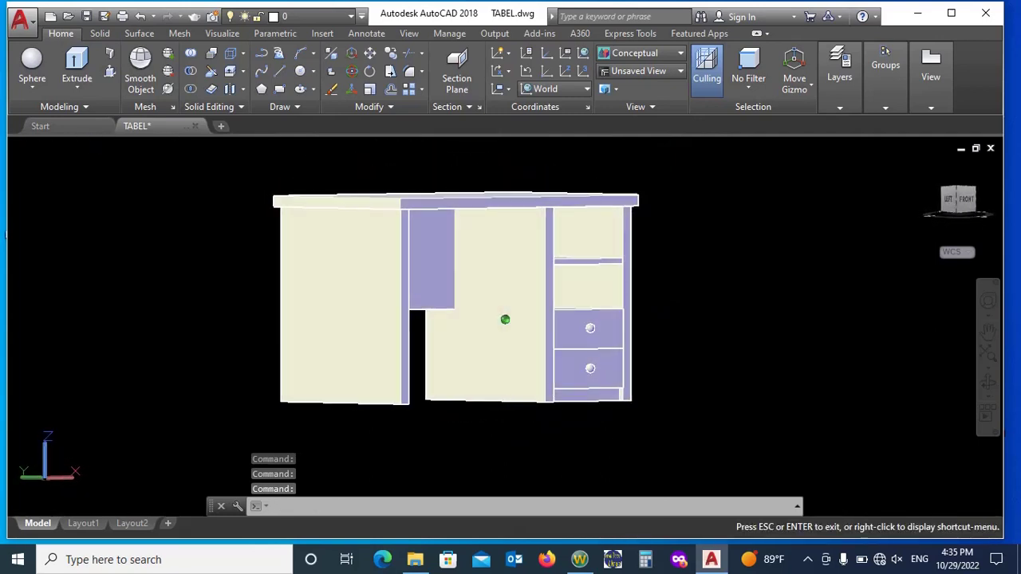
shift+middle_drag(505, 319, 399, 383)
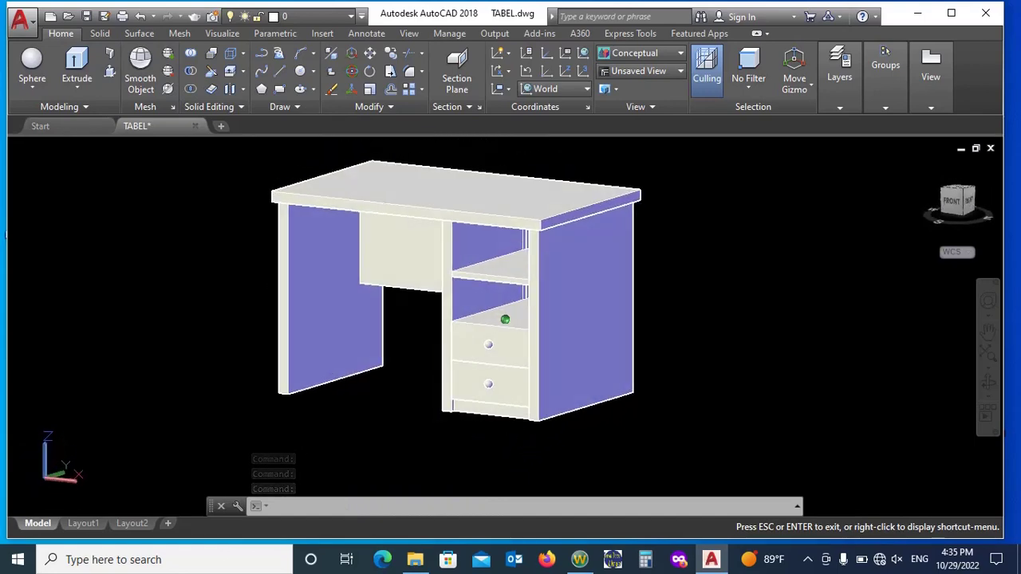